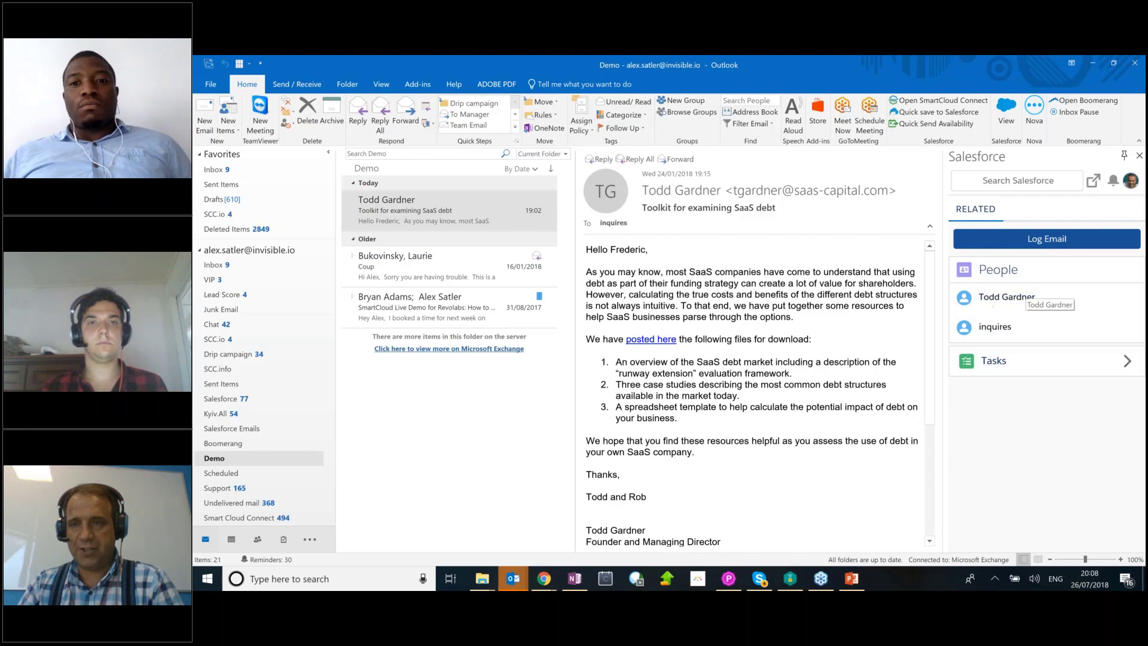
pyautogui.doubleClick(992, 298)
pyautogui.click(971, 303)
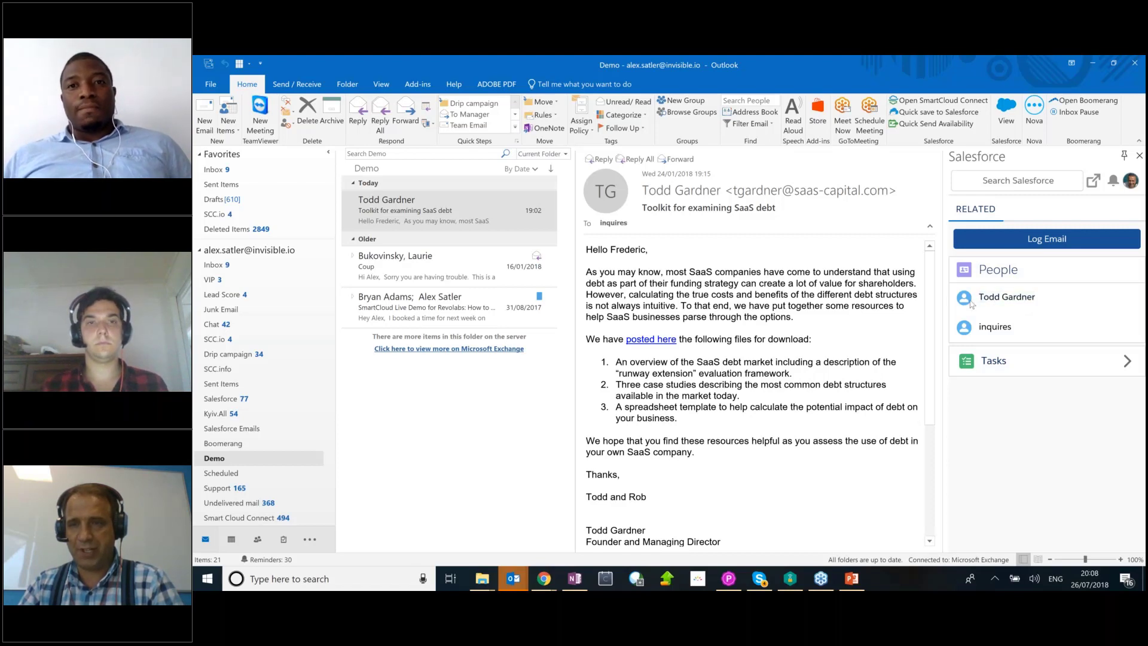
pyautogui.doubleClick(1017, 298)
pyautogui.click(995, 324)
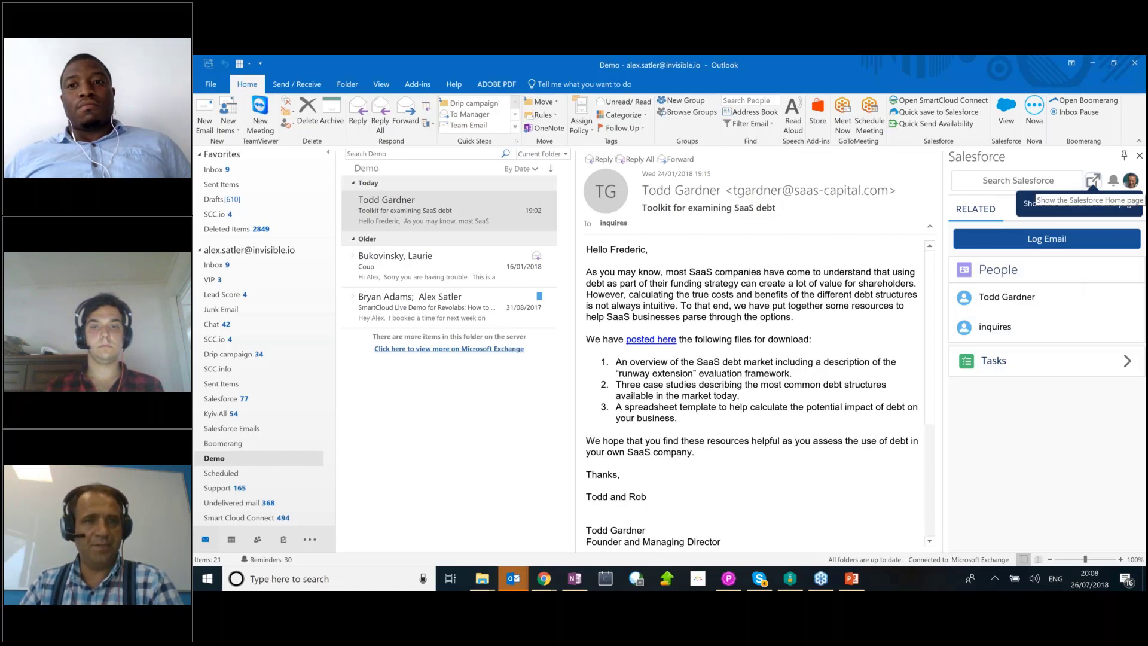
# Open the Salesforce home page, review its dashboard and calendar, and return to the email's related records in Outlook.
pyautogui.click(1094, 181)
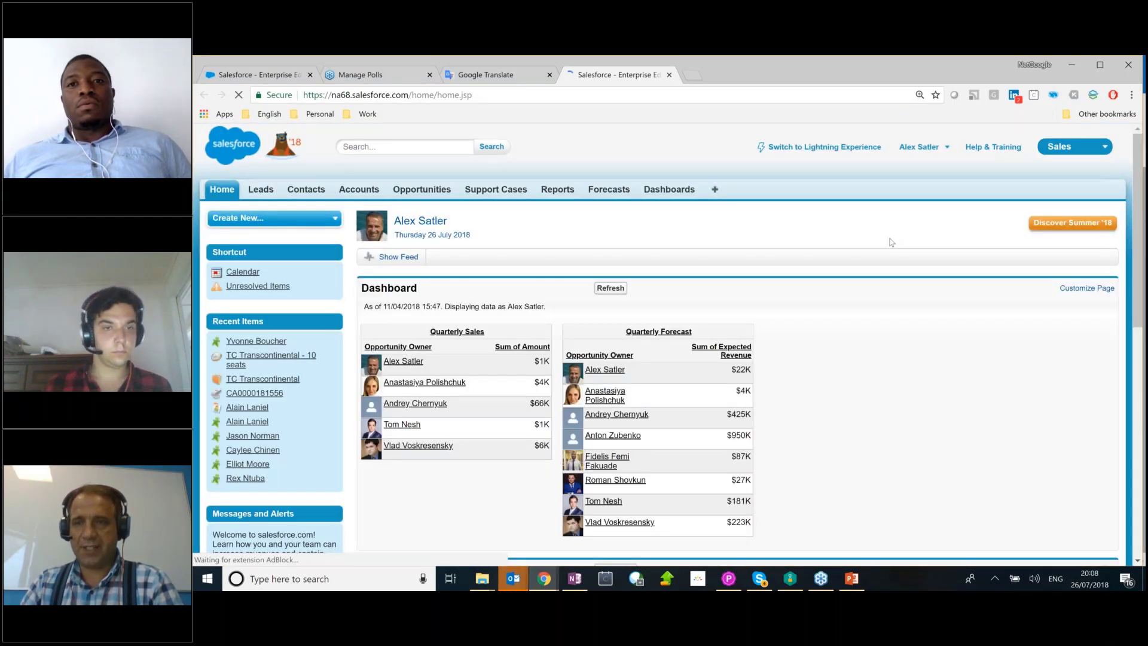
pyautogui.scroll(-5, 892, 242)
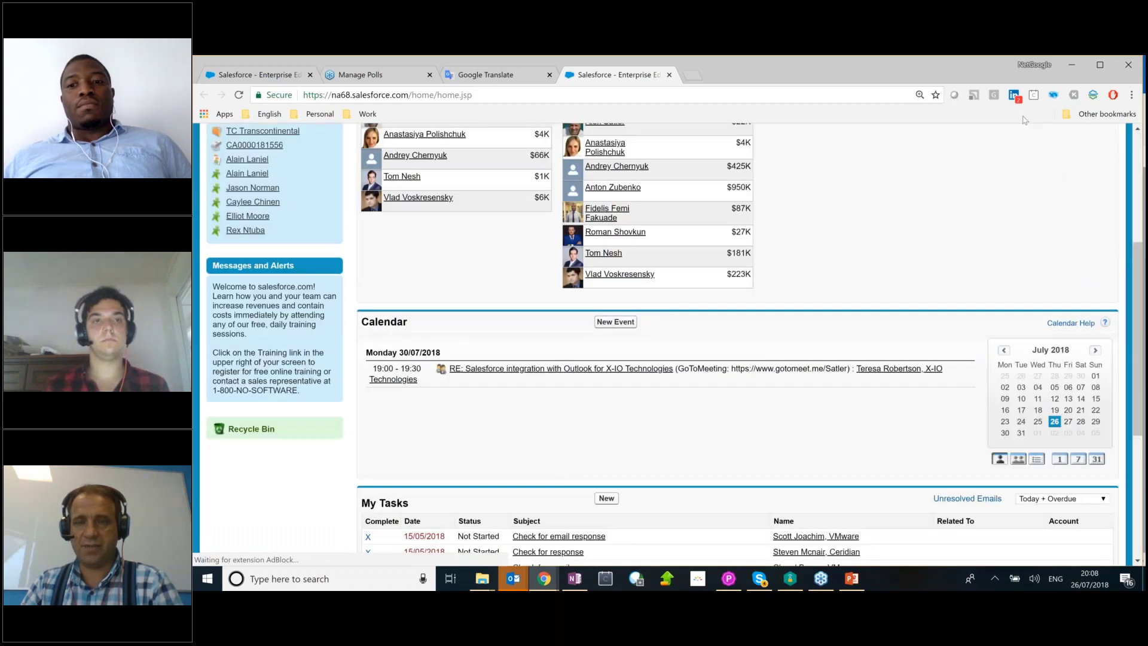
pyautogui.hotkey('alt', 'Tab')
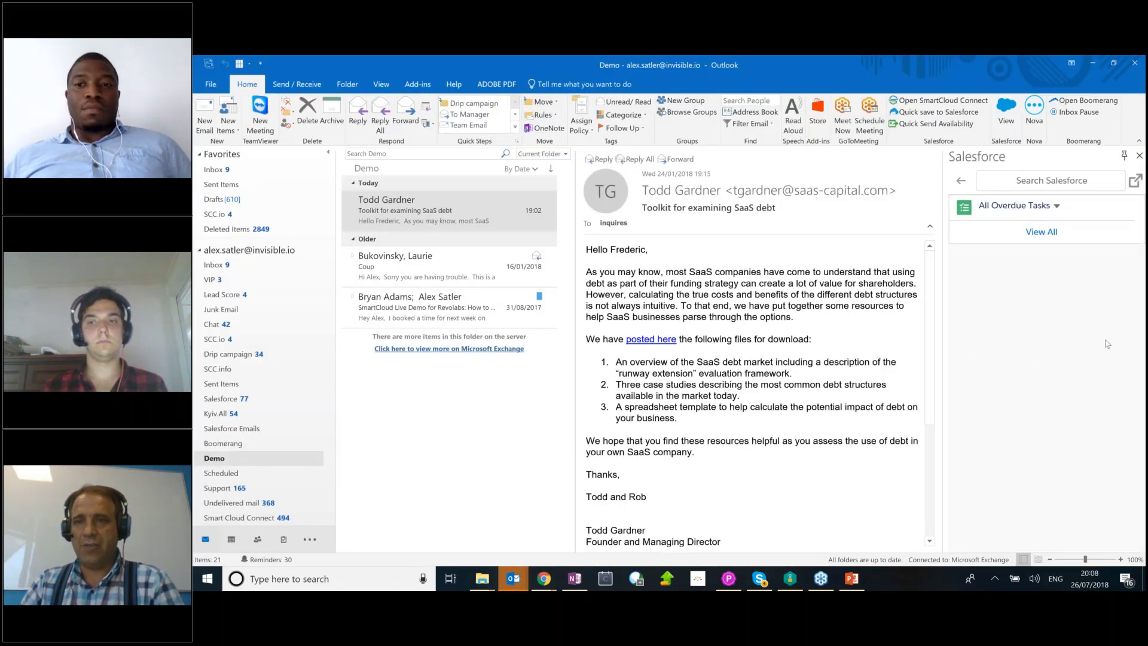
pyautogui.click(961, 181)
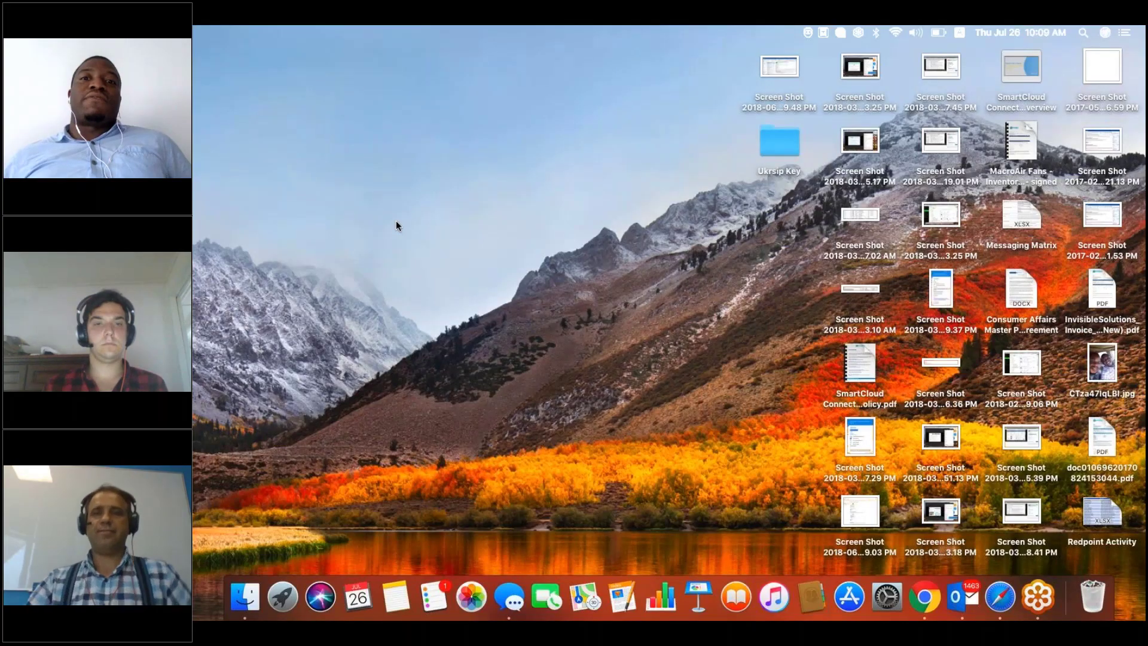
# Switch to Outlook on the Mac, open the "Toolkit for examining SaaS debt" email and widen the SmartCloud Connect sidebar.
pyautogui.click(964, 595)
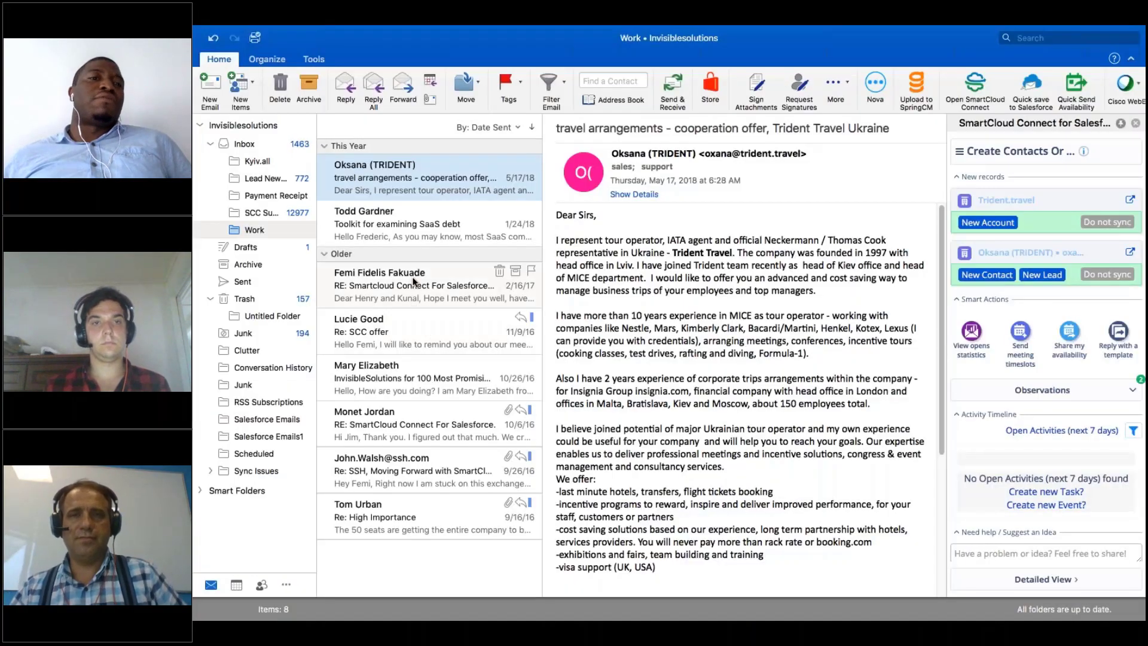
pyautogui.click(418, 228)
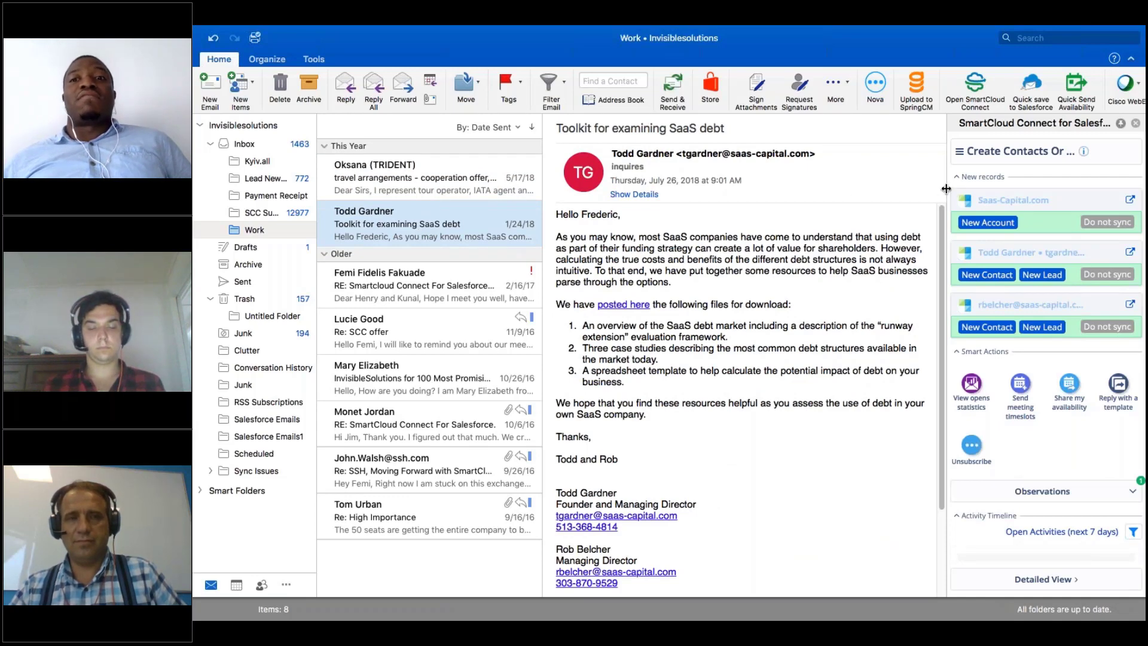
pyautogui.moveTo(947, 189); pyautogui.dragTo(851, 227)
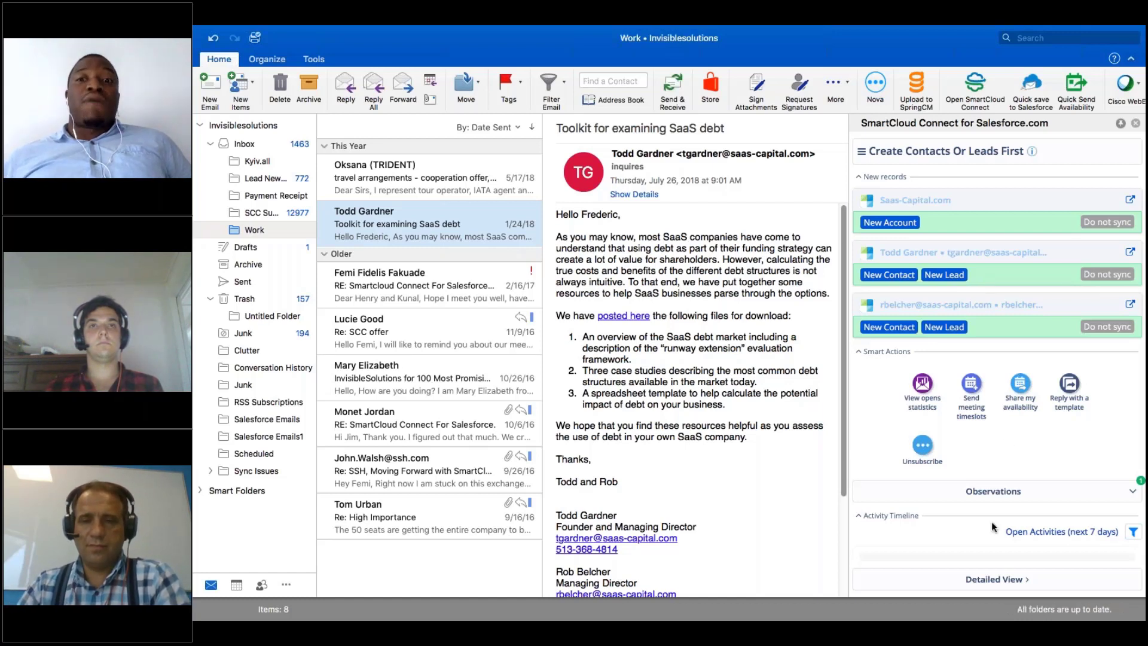
# Show the detailed view of the email's people and look up the sender's LinkedIn profile.
pyautogui.click(997, 580)
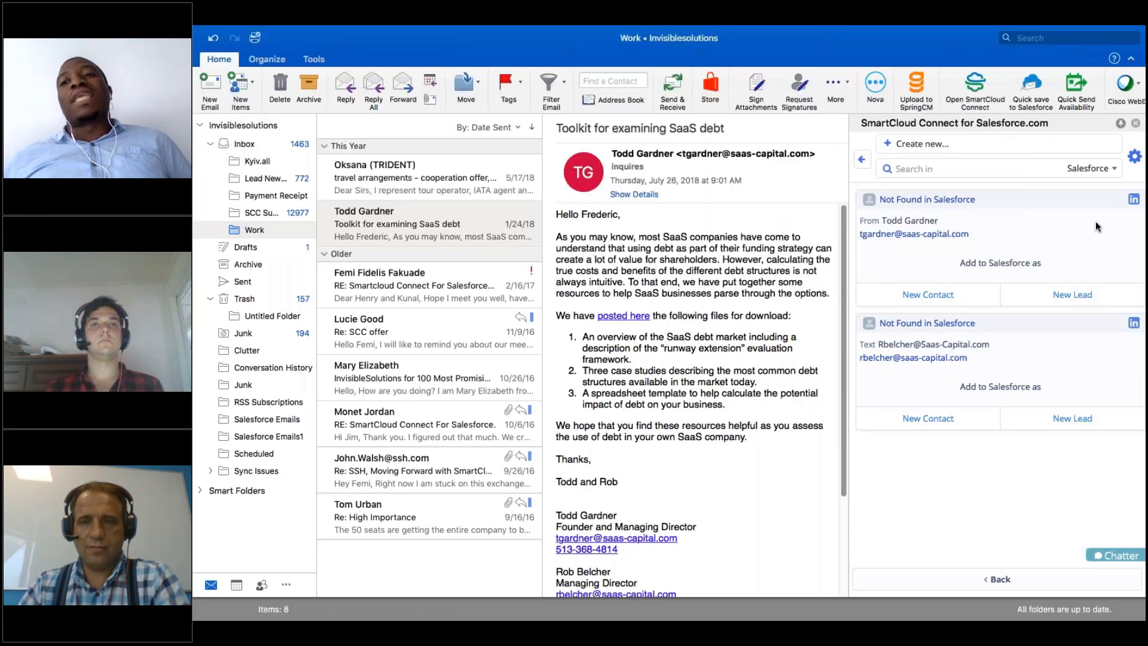
pyautogui.click(1134, 199)
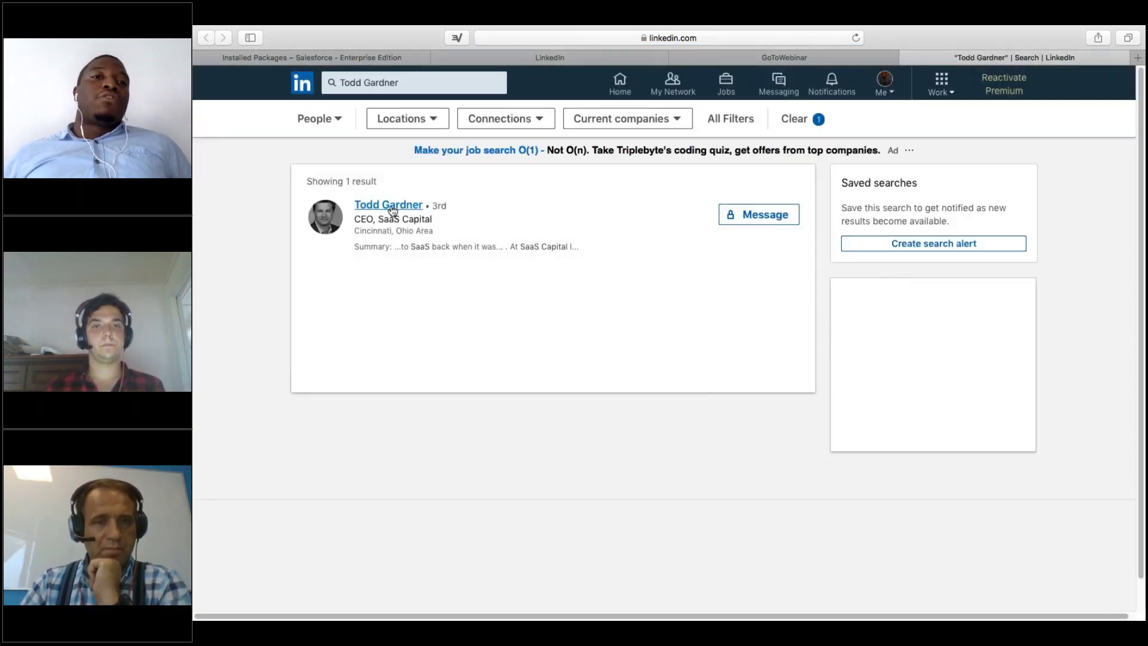
pyautogui.click(469, 249)
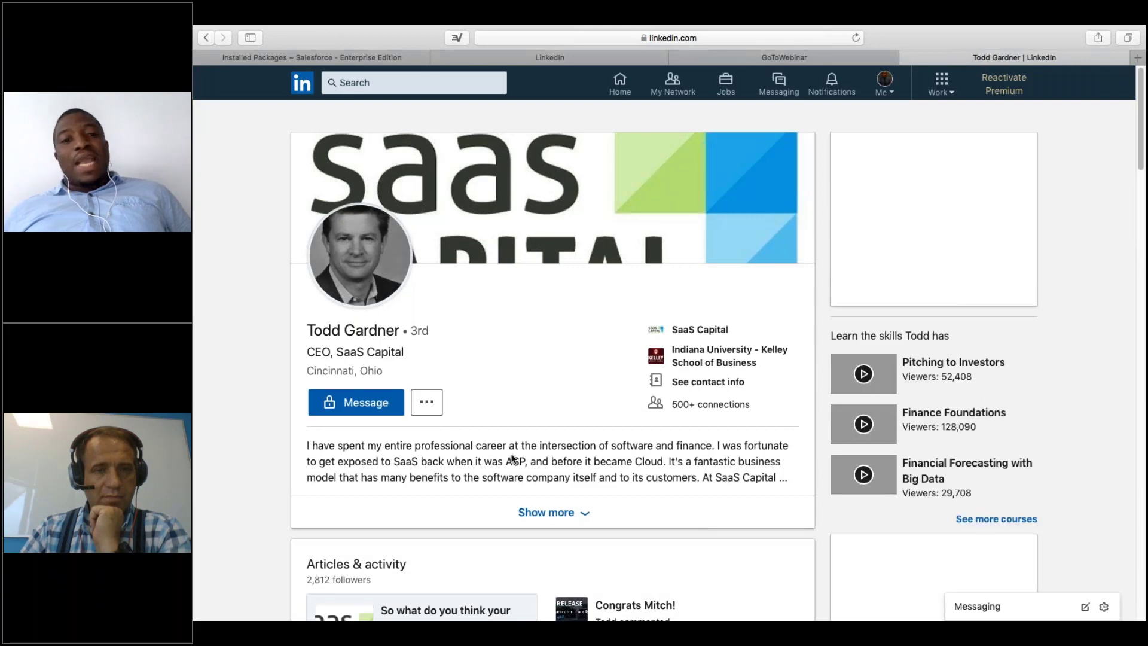
pyautogui.scroll(-1, 512, 460)
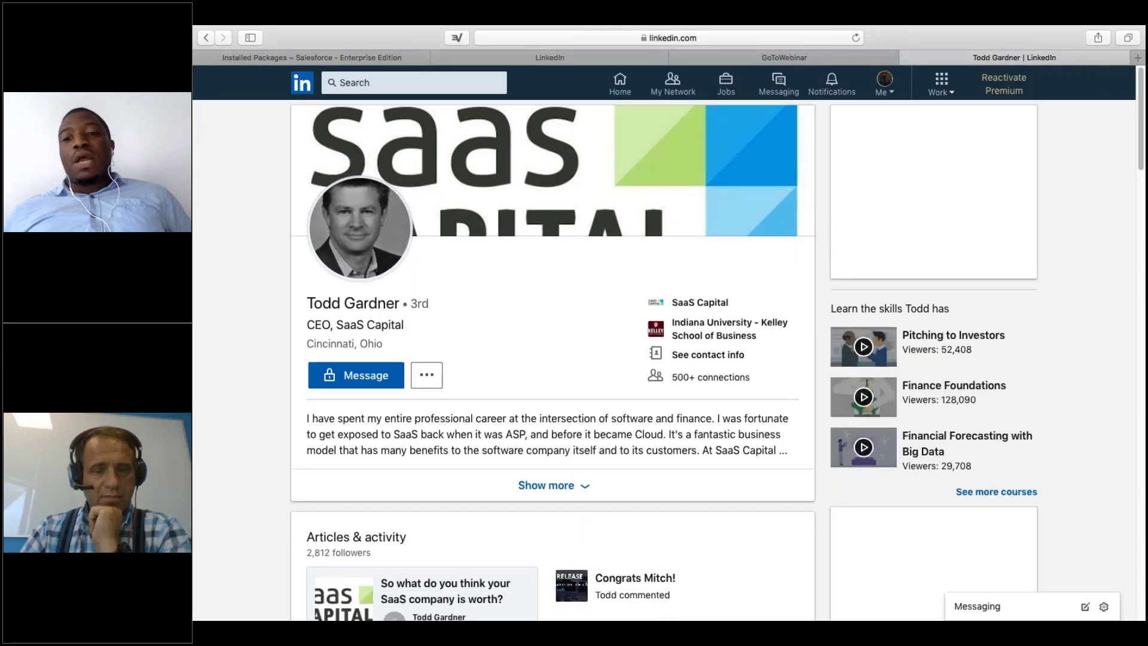
pyautogui.scroll(-3, 457, 469)
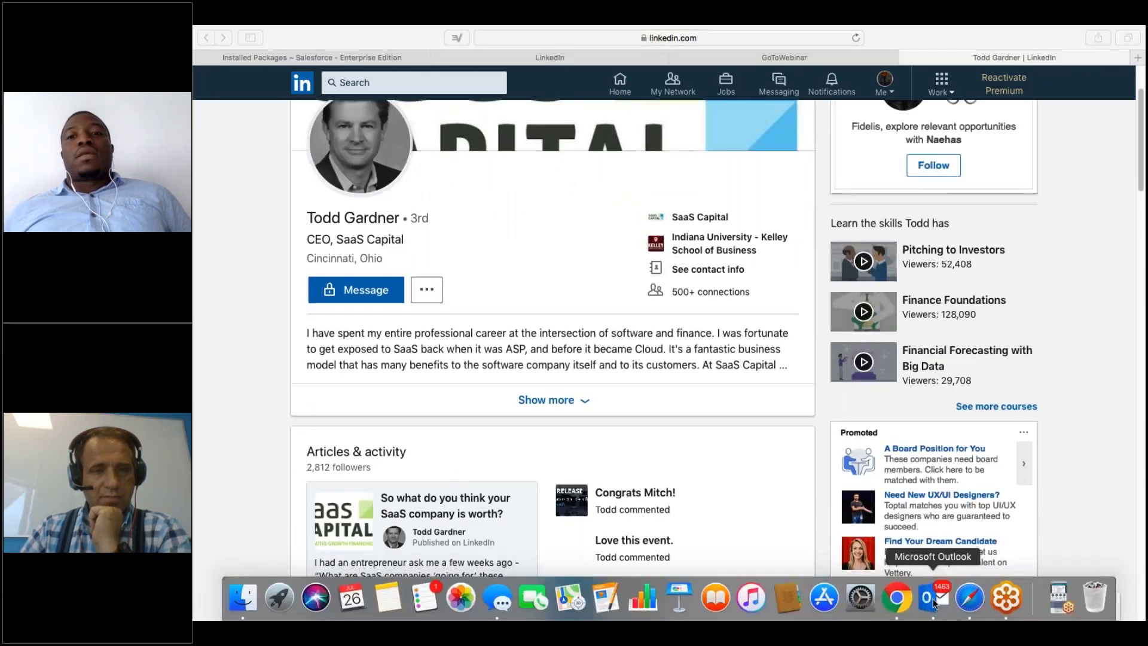
# Return to Outlook and create a Salesforce lead for the email's sender at SaaS Capital, using the prefilled details.
pyautogui.click(933, 598)
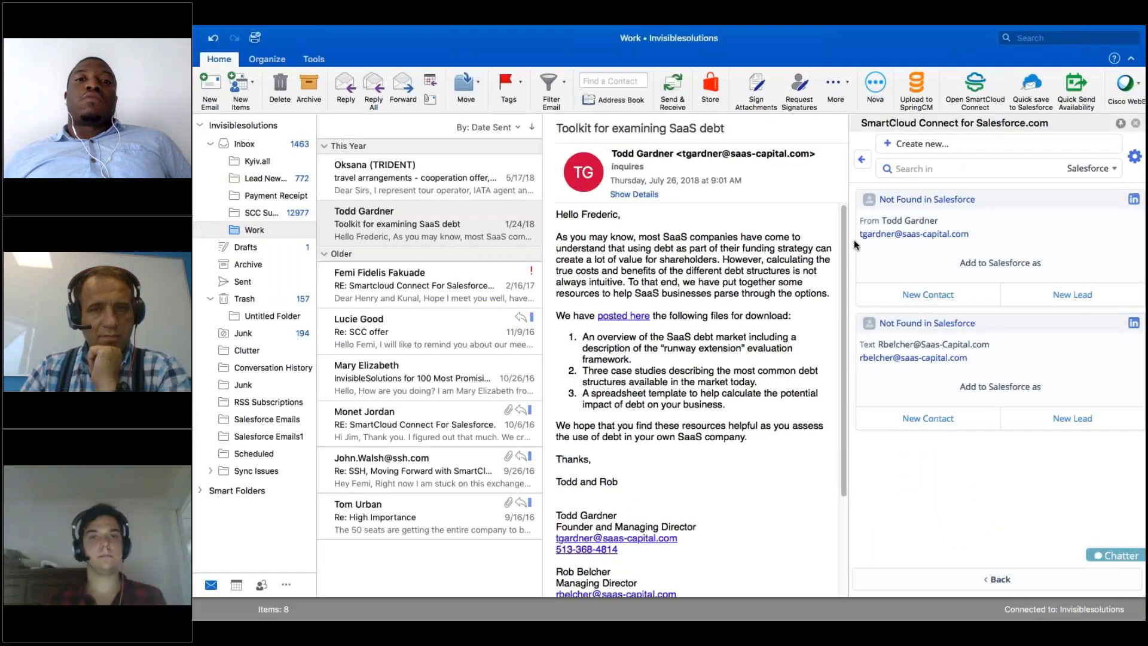
pyautogui.click(1054, 295)
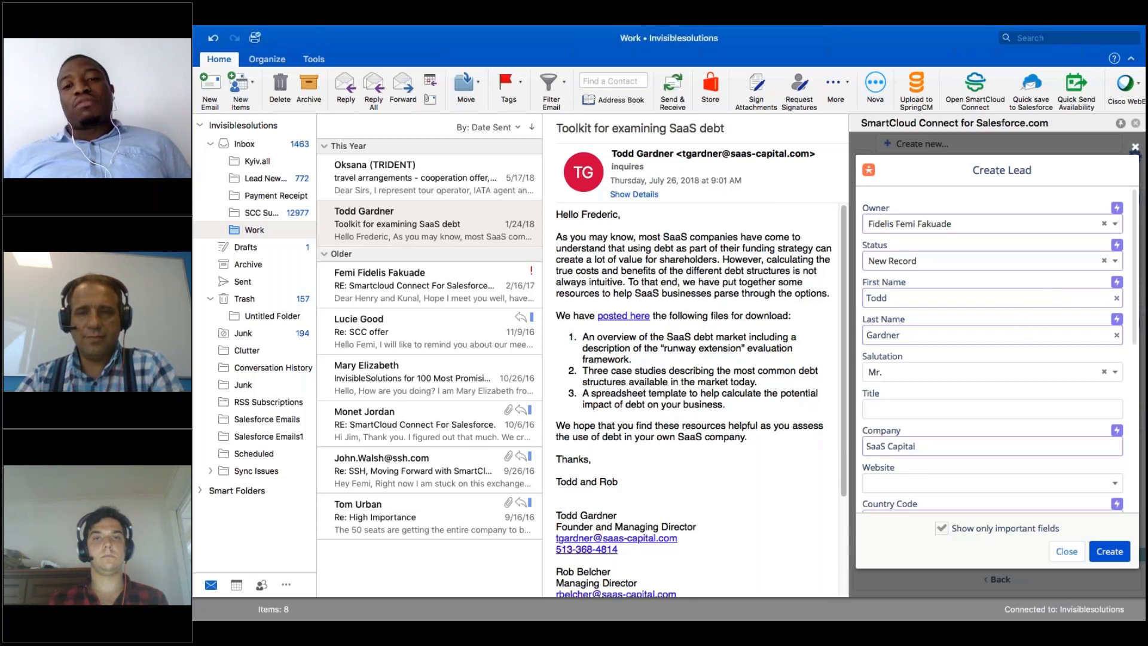
pyautogui.scroll(-1, 708, 430)
pyautogui.scroll(-3, 708, 429)
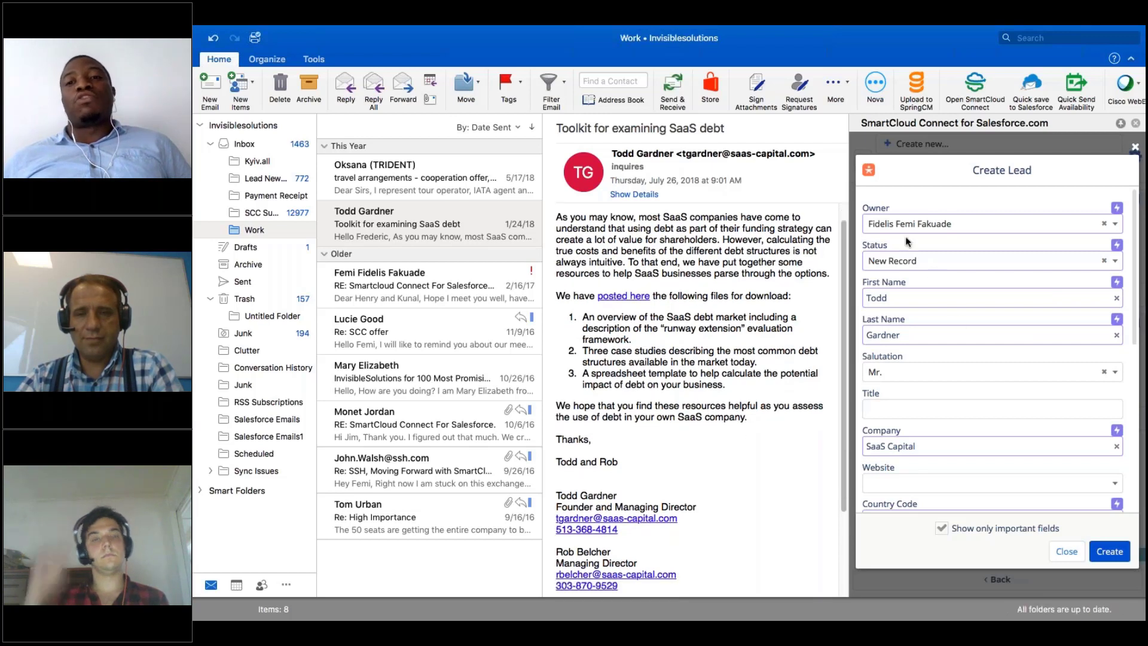
pyautogui.click(947, 399)
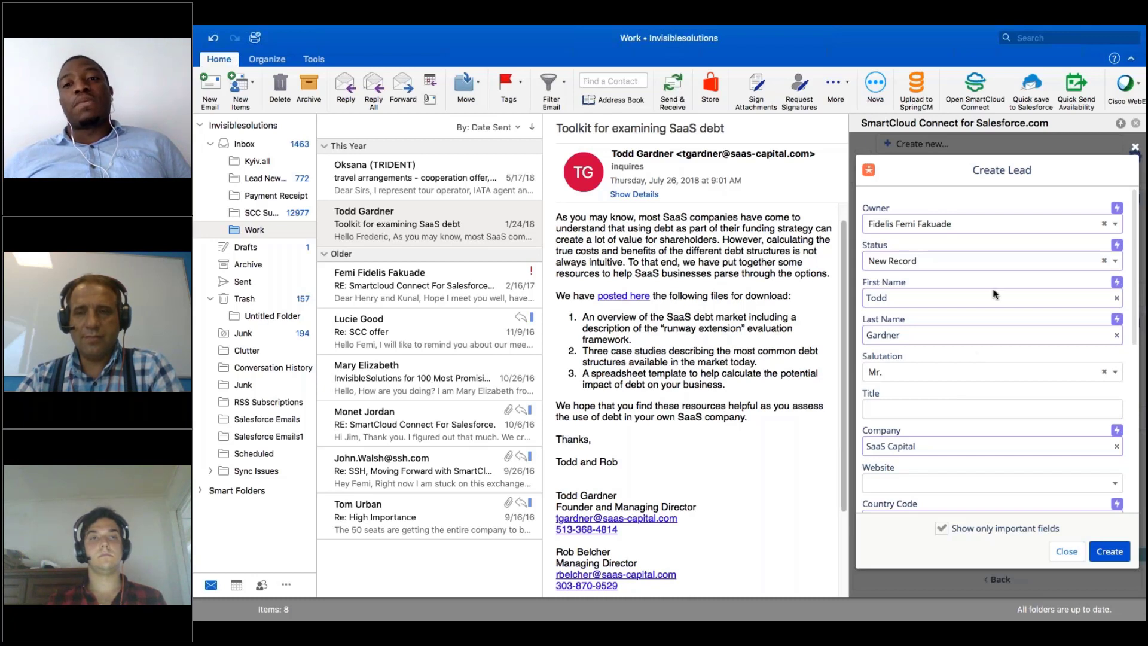
pyautogui.scroll(-3, 960, 365)
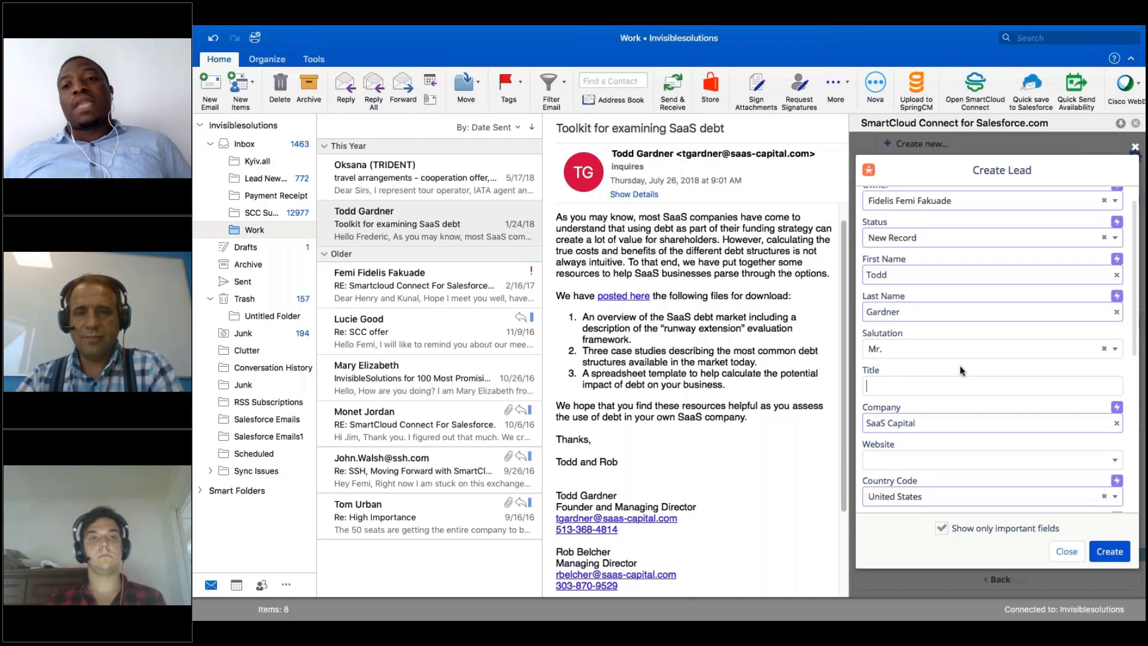
pyautogui.click(1127, 553)
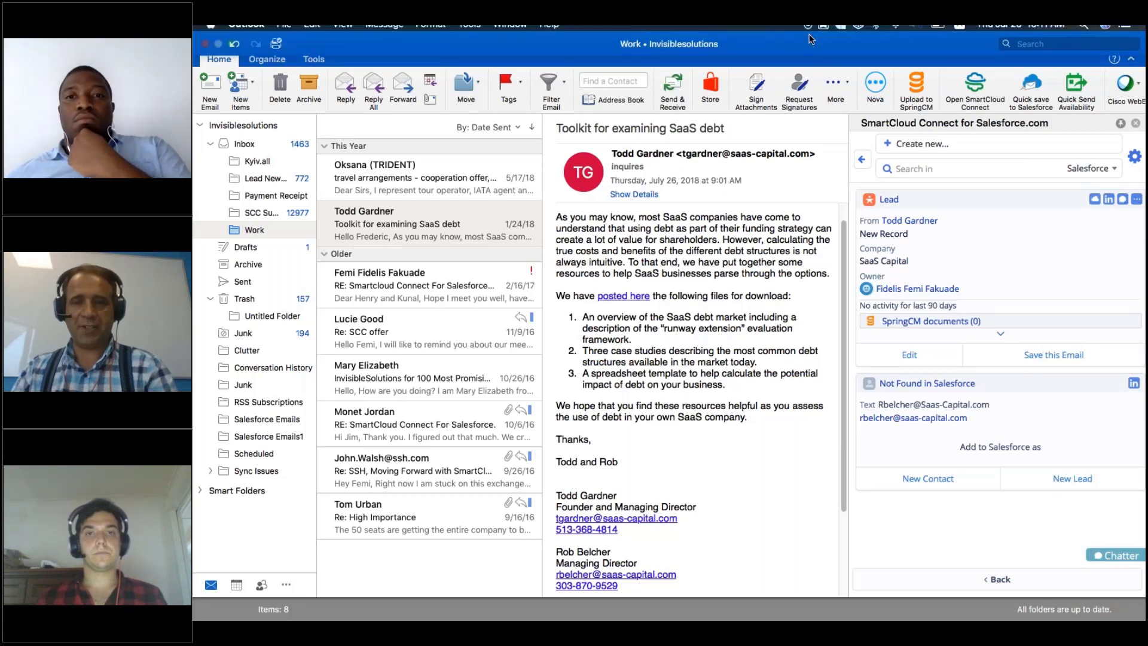
# Bring up the GoToWebinar Control Panel.
pyautogui.moveTo(1060, 619)
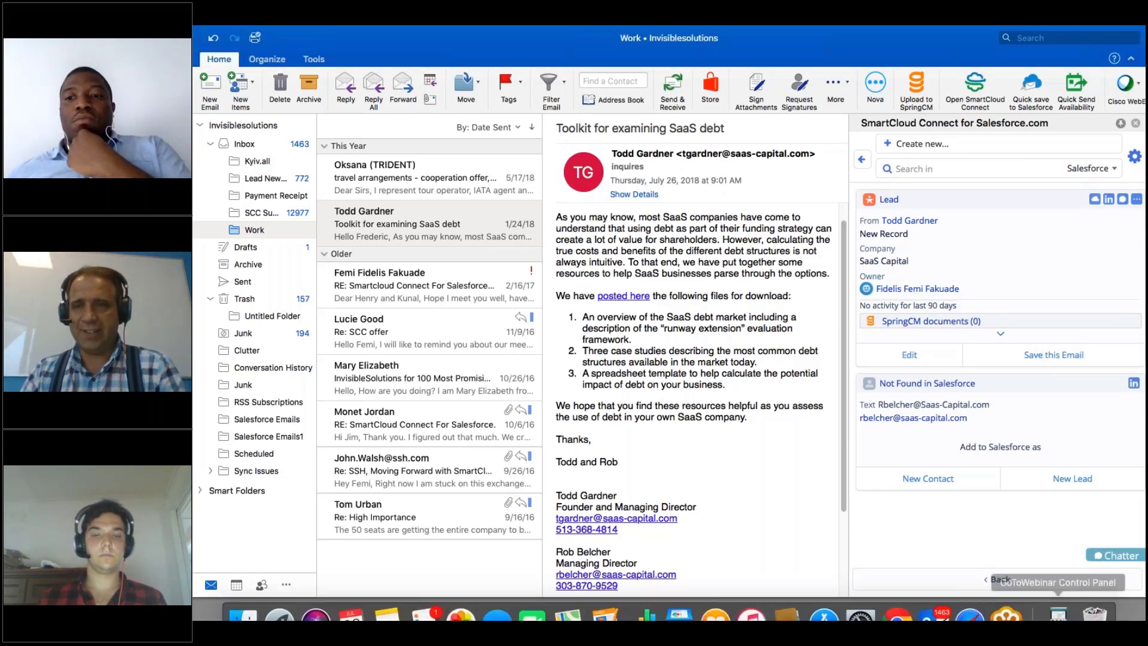
pyautogui.click(1060, 598)
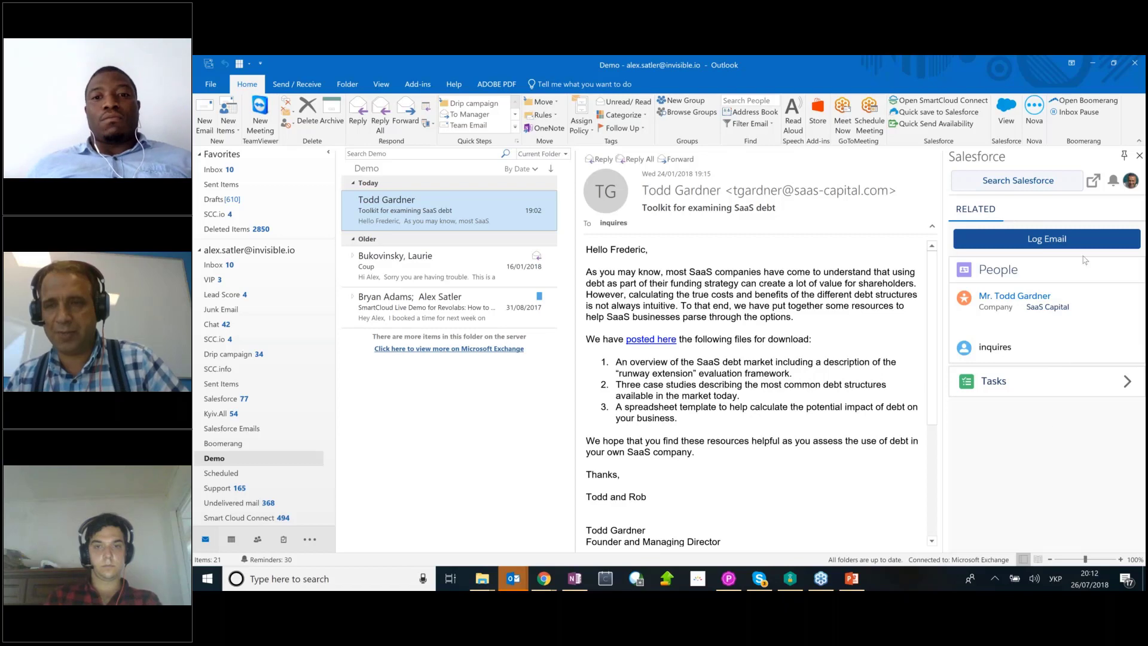
# Open the sender's lead record in the Salesforce sidebar and examine its detail fields, from system information down to the contact fields.
pyautogui.click(1011, 301)
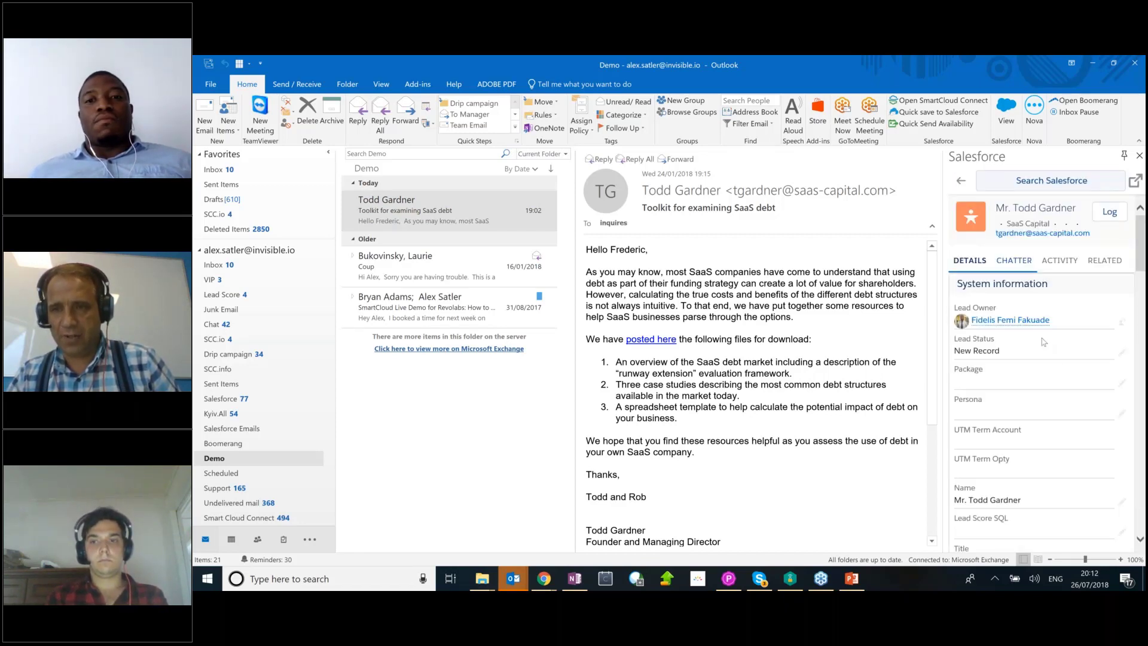
pyautogui.scroll(-2, 1044, 344)
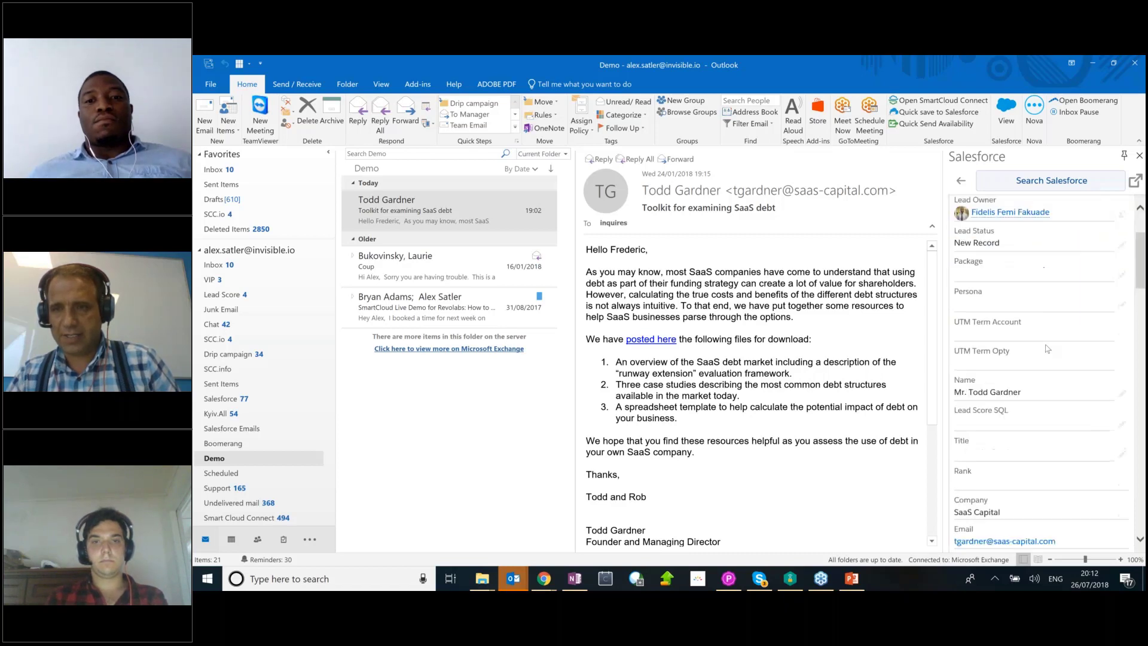
pyautogui.scroll(1, 1004, 329)
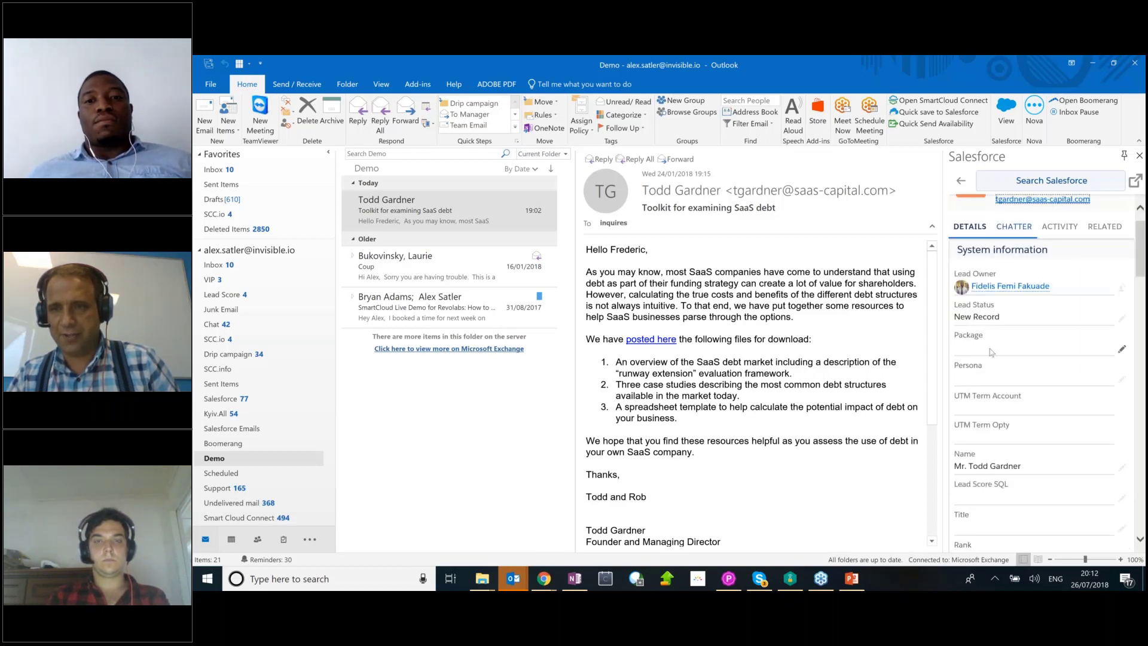
pyautogui.scroll(-1, 992, 353)
pyautogui.scroll(-1, 1021, 347)
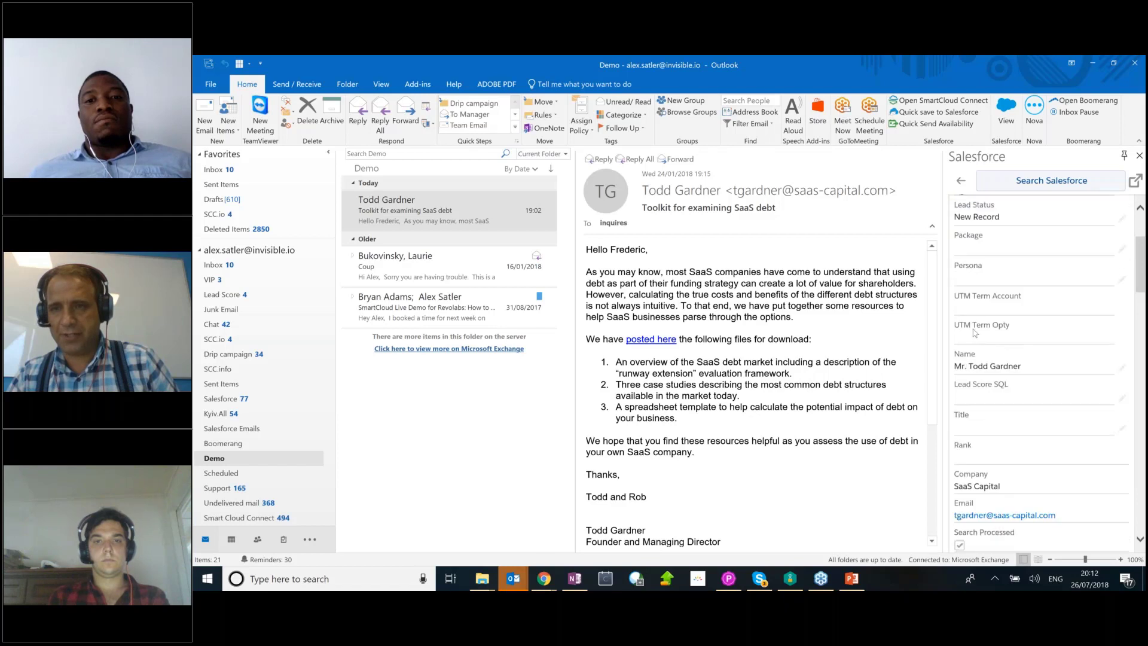
pyautogui.scroll(-2, 1017, 299)
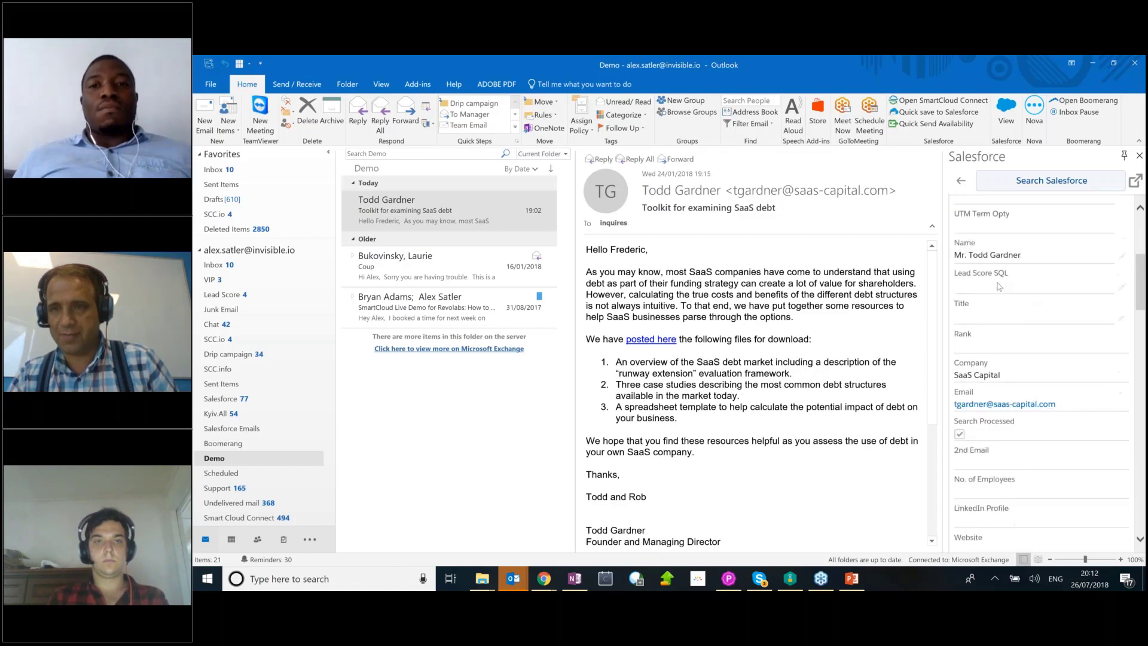
pyautogui.scroll(2, 1021, 309)
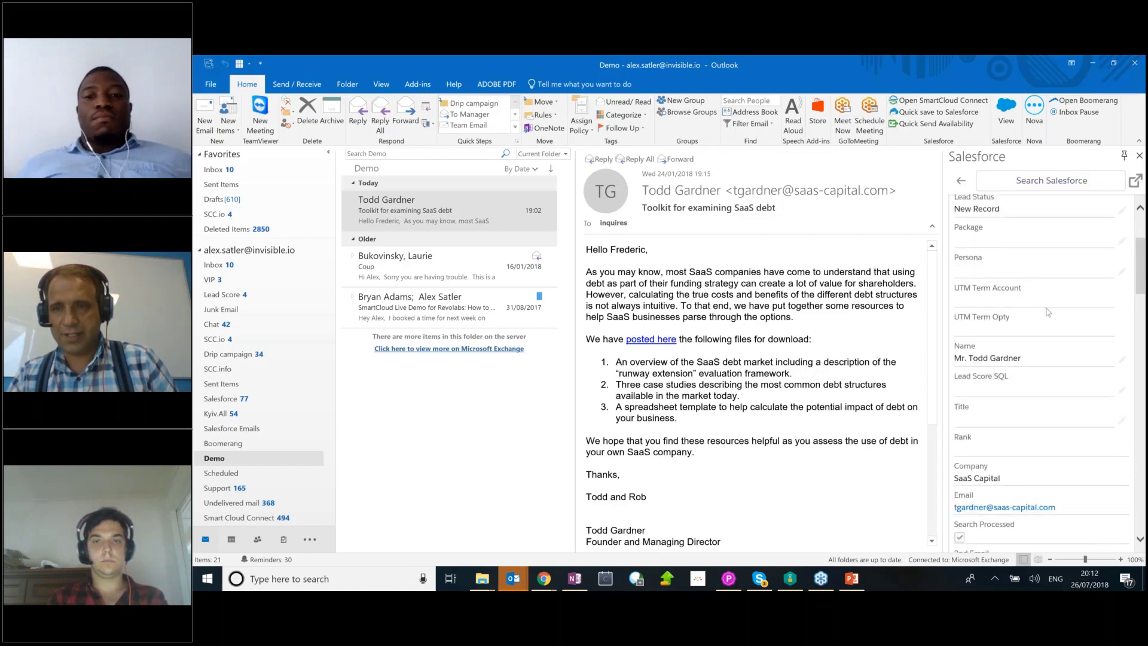
pyautogui.scroll(-2, 1016, 335)
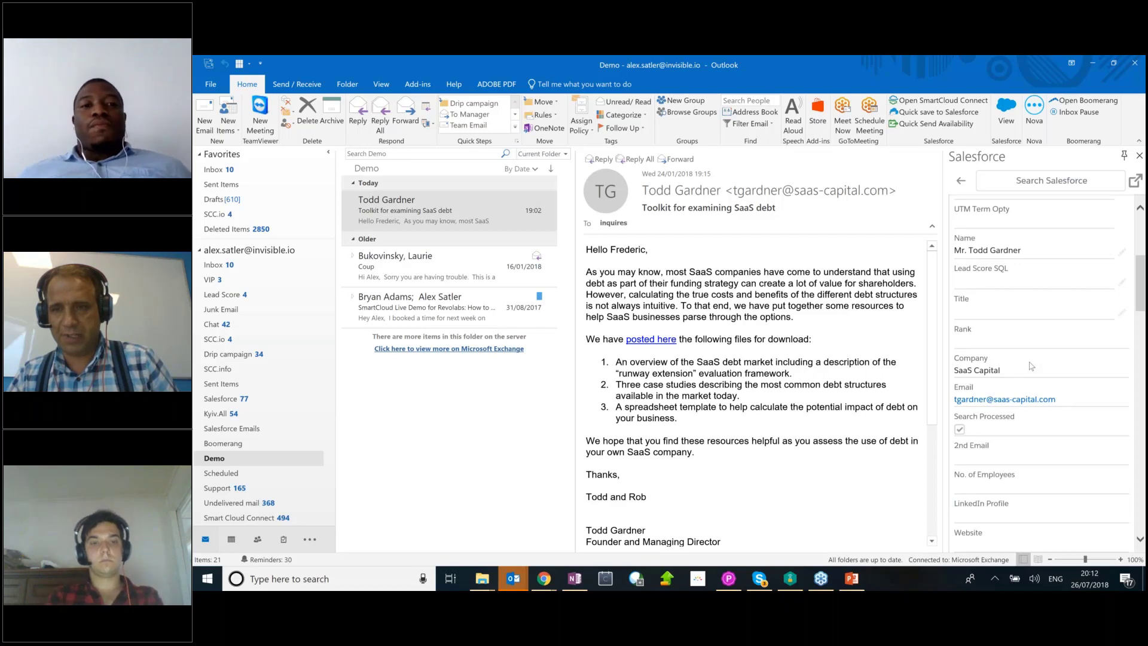
pyautogui.scroll(-5, 1024, 311)
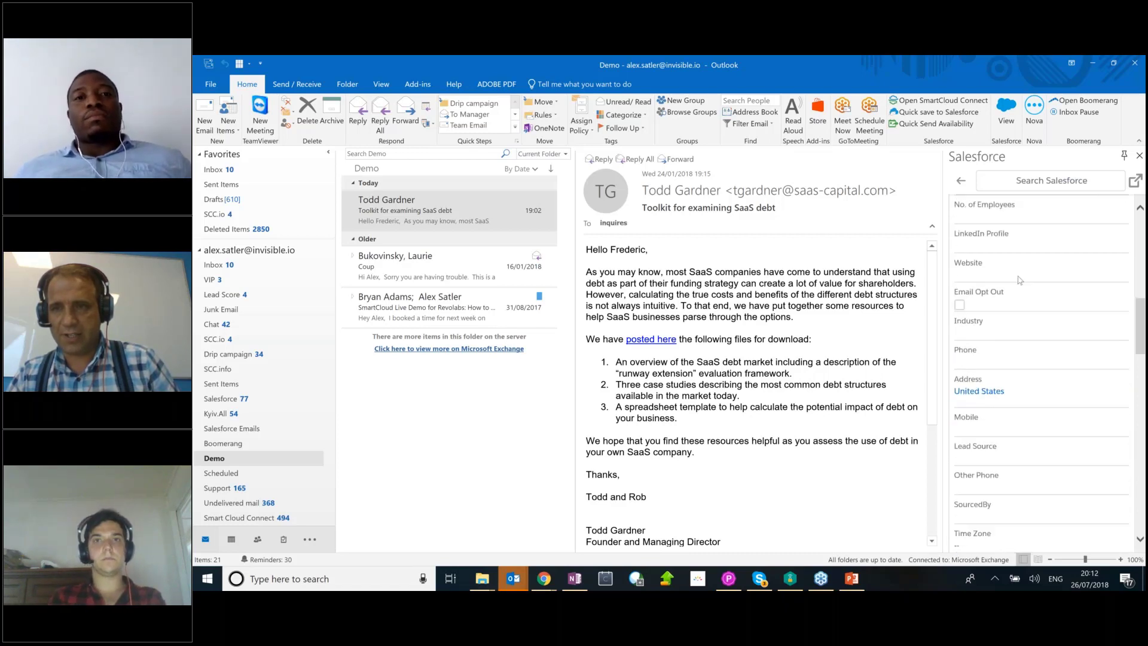
# Open the lead's detail fields for editing and set Industry to Airlines/Aviation.
pyautogui.doubleClick(1020, 280)
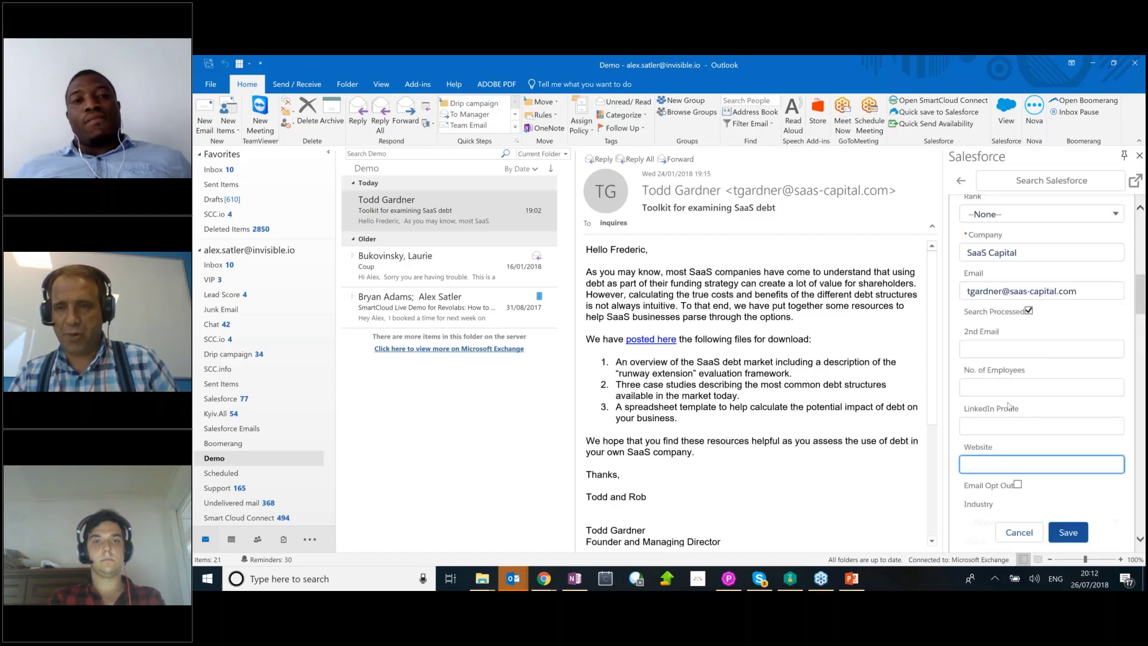
pyautogui.press('Tab')
pyautogui.press('Tab')
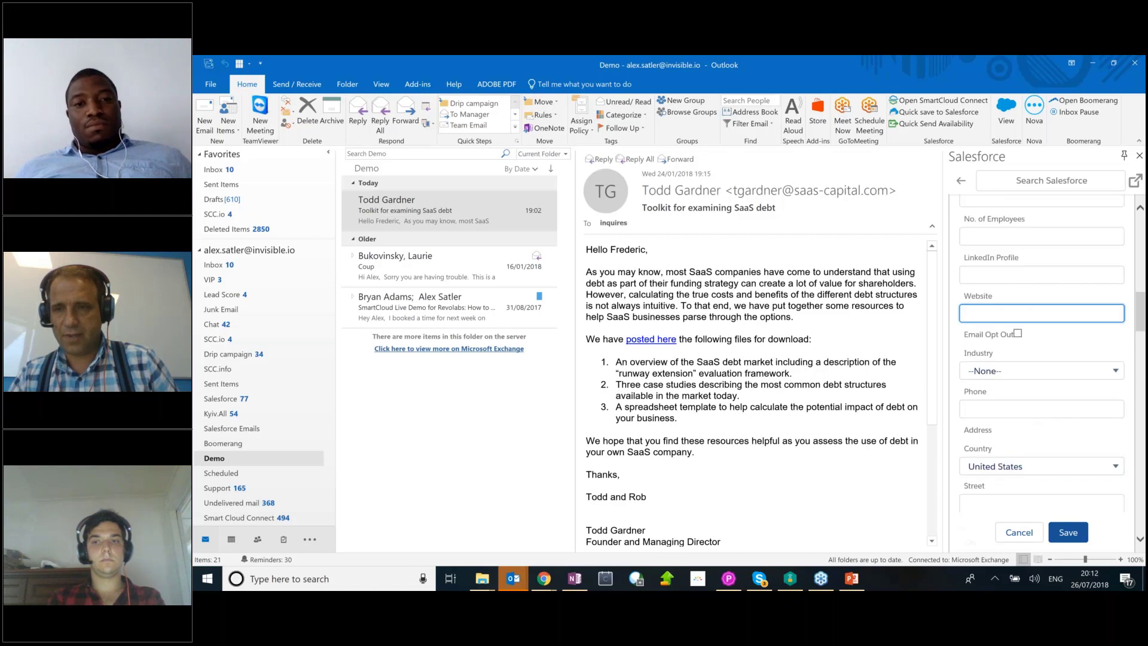
pyautogui.click(1109, 362)
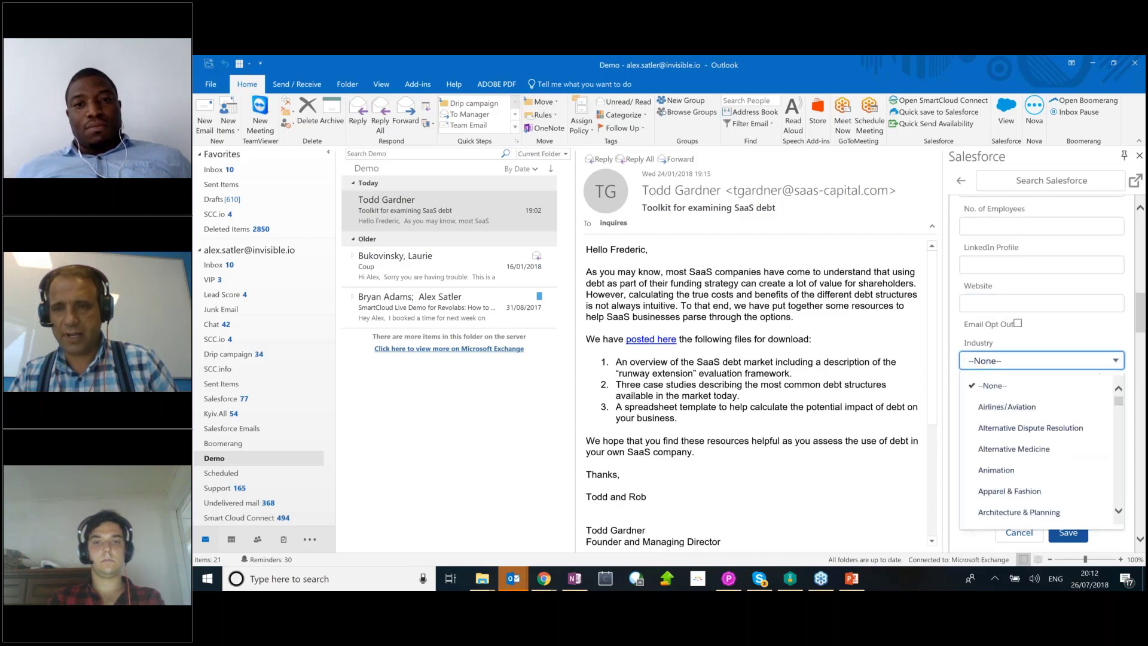
pyautogui.click(1041, 408)
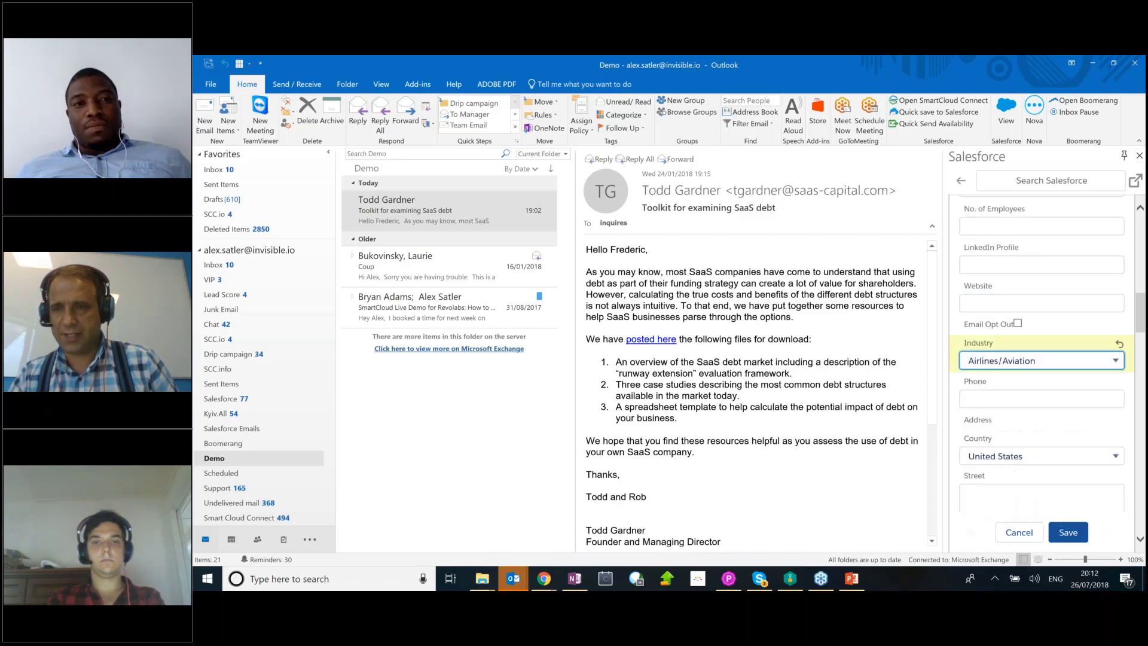
pyautogui.click(1055, 402)
# Look over the lead's other editable fields, from address to system information, and save the record.
pyautogui.scroll(-3, 1043, 334)
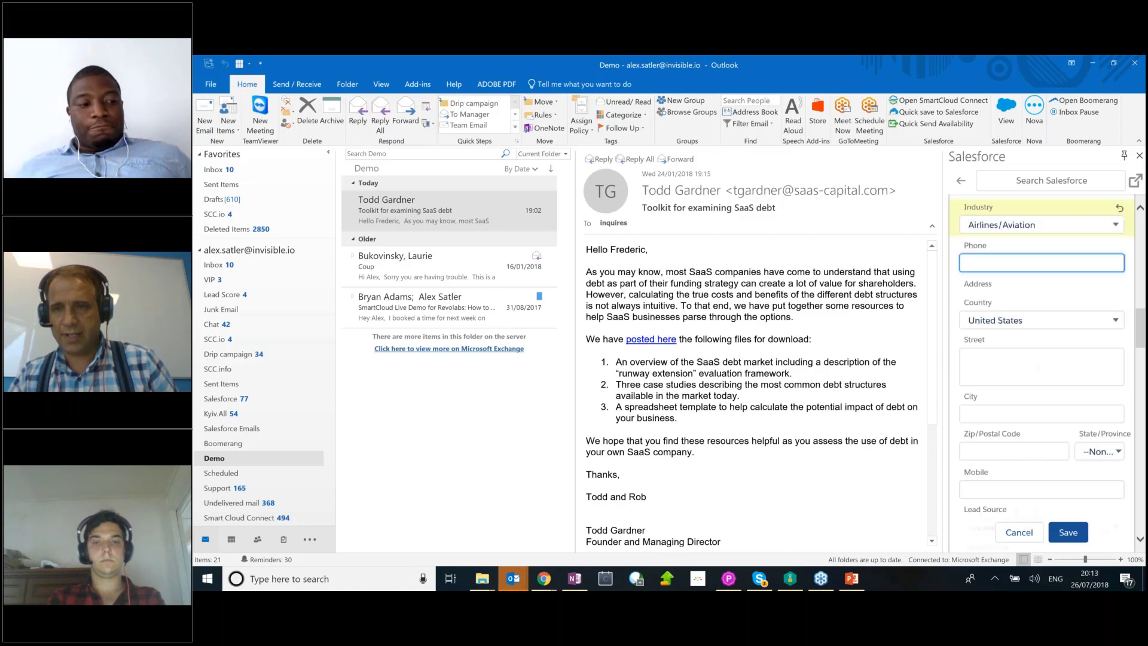
pyautogui.scroll(1, 1041, 323)
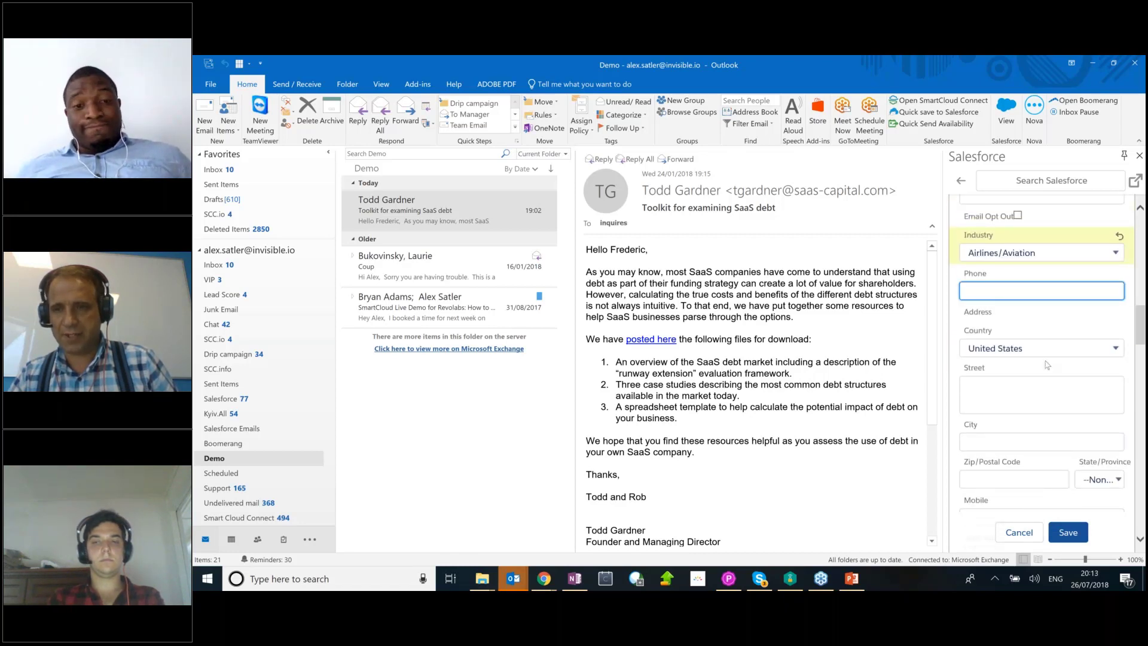
pyautogui.scroll(-2, 1046, 366)
pyautogui.scroll(-10, 1044, 361)
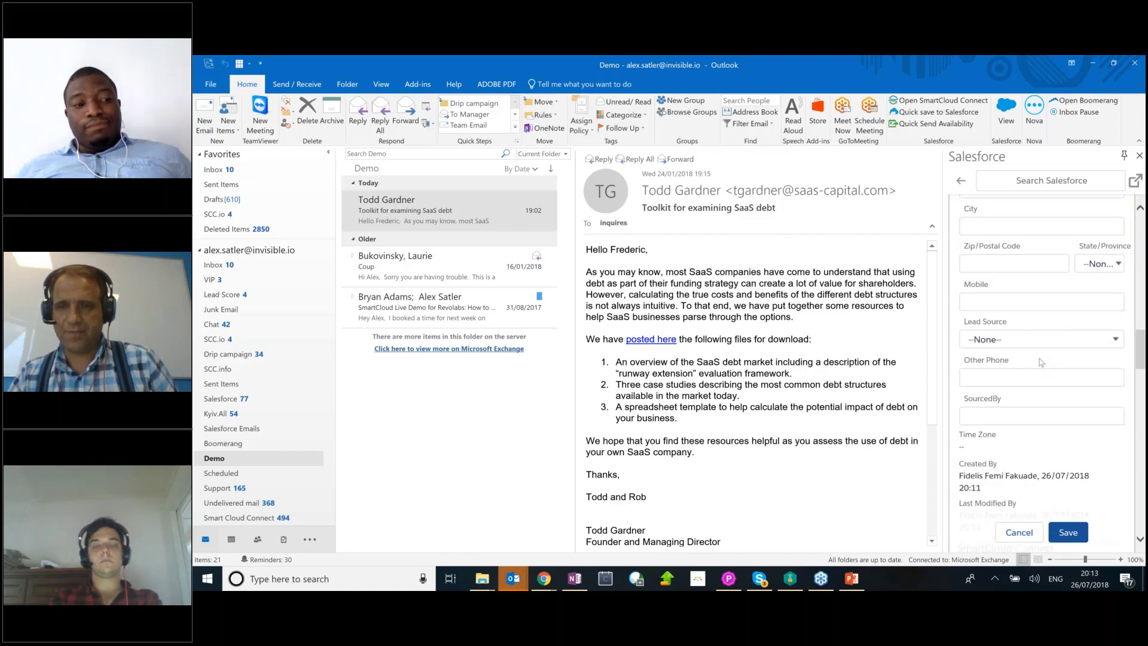
pyautogui.scroll(8, 1054, 378)
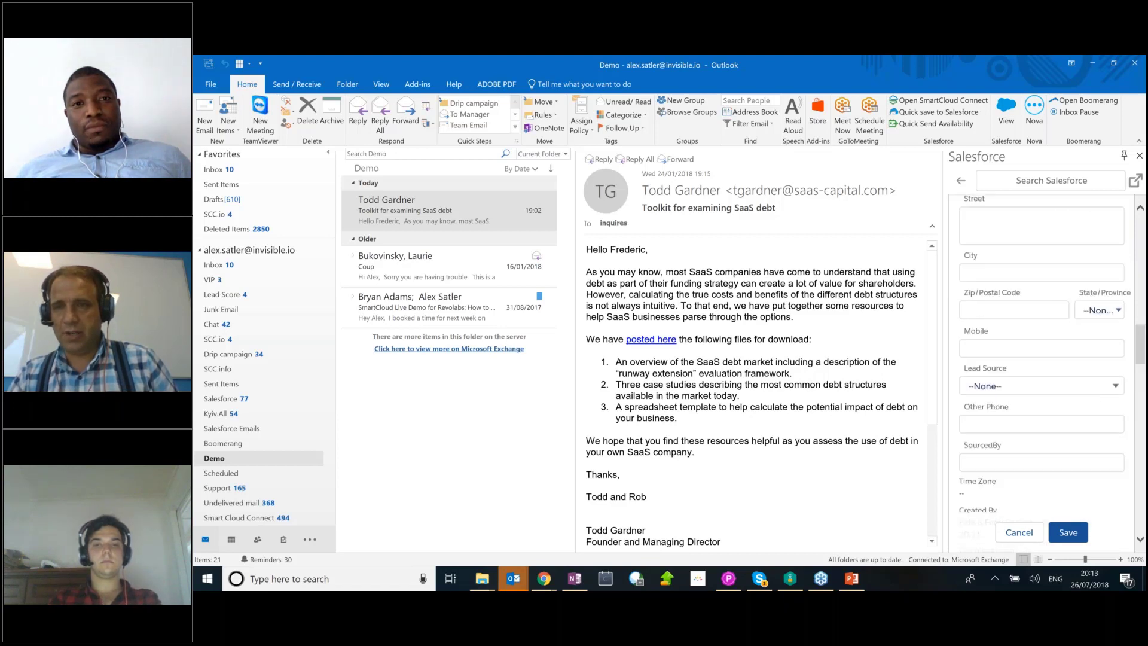
pyautogui.scroll(3, 1053, 378)
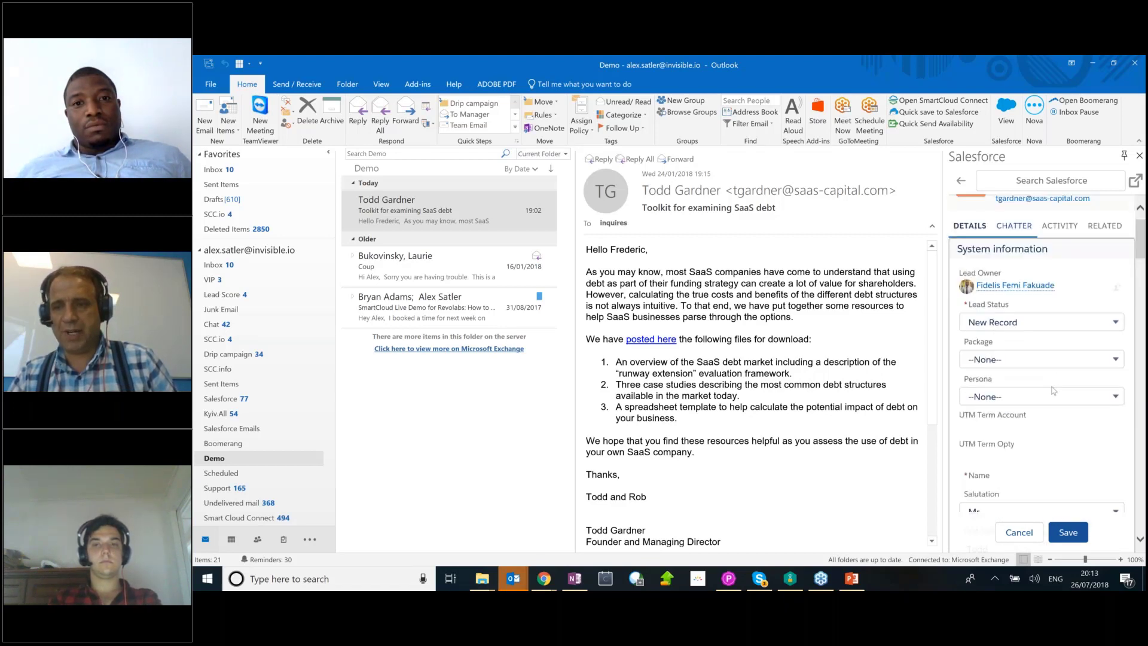
pyautogui.click(1062, 537)
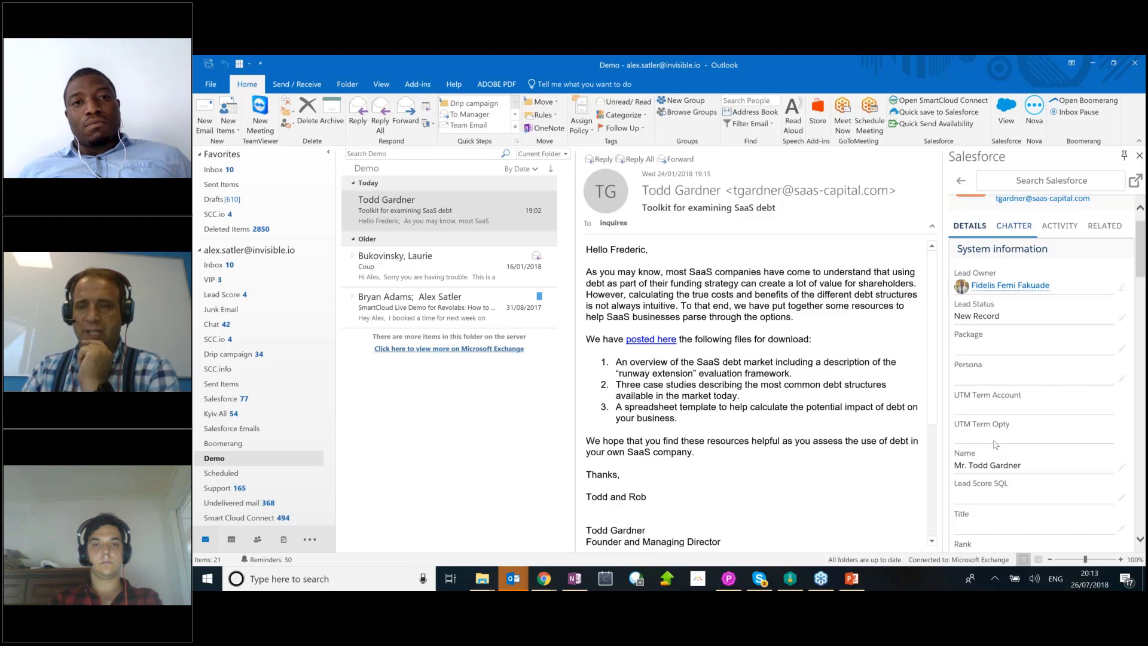
# Check the saved lead's company, contact and industry fields, and leave the record.
pyautogui.scroll(-5, 995, 444)
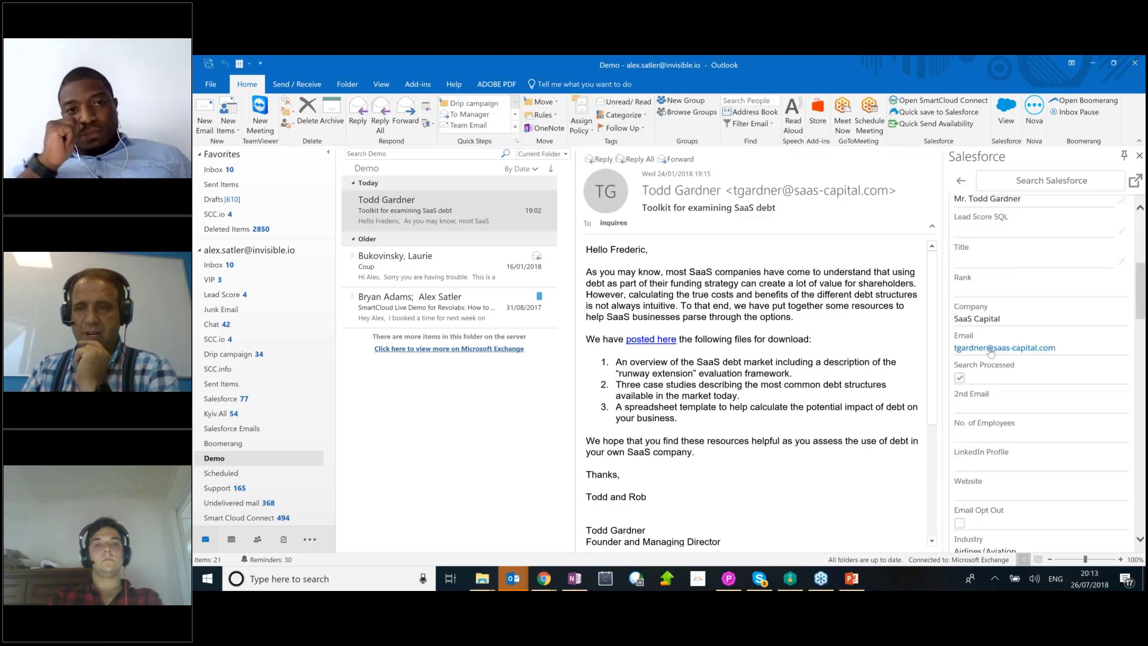
pyautogui.scroll(-3, 991, 352)
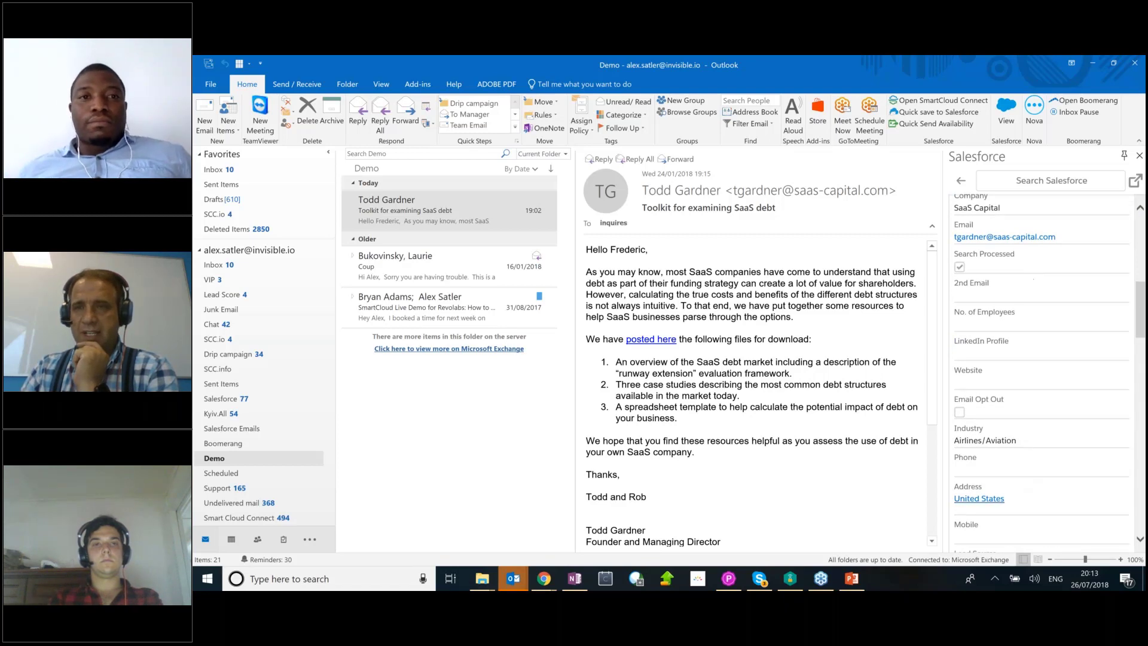
pyautogui.click(961, 181)
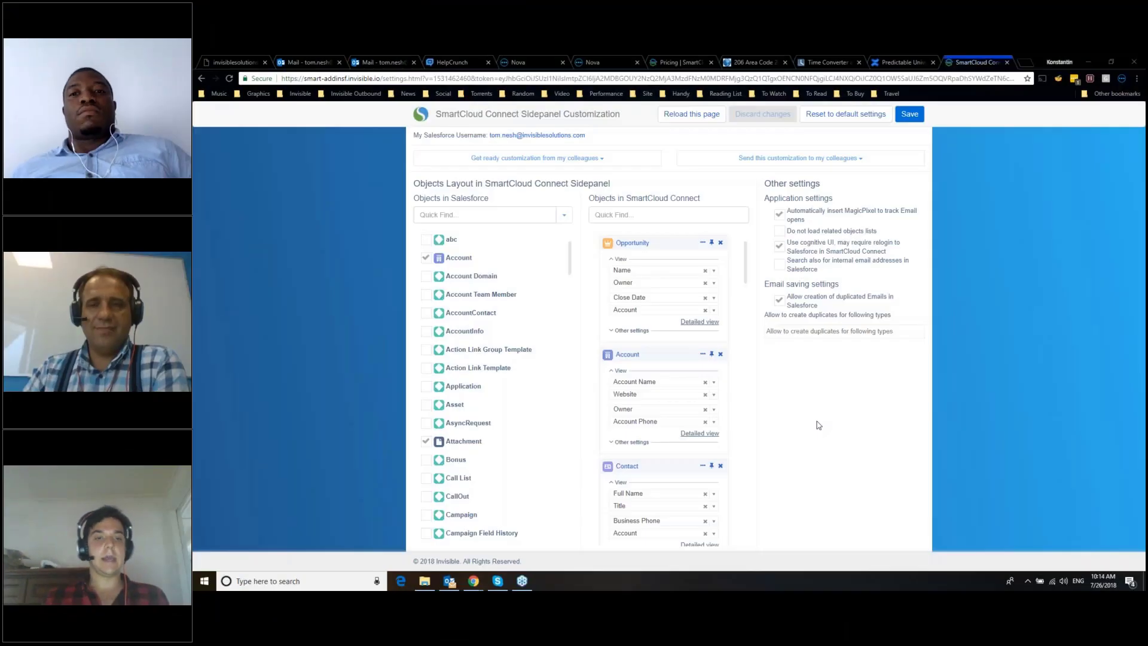
# Switch to Outlook to show the SmartCloud Connect sidebar's options, and return to the Sidepanel Customization page in Chrome.
pyautogui.click(450, 582)
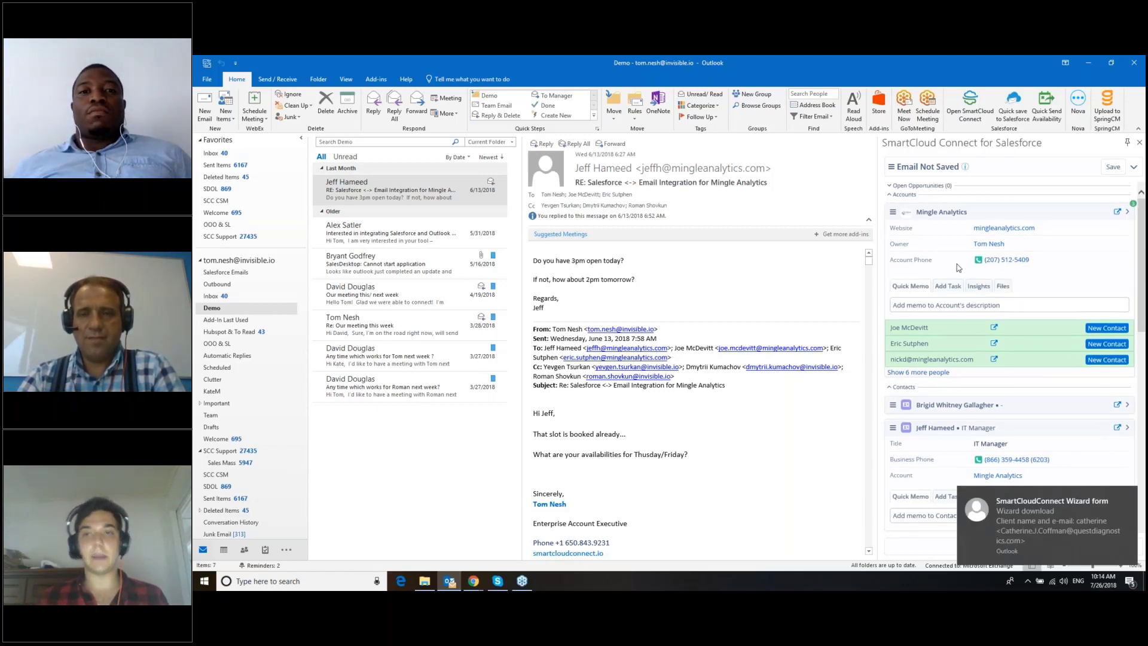
pyautogui.click(892, 167)
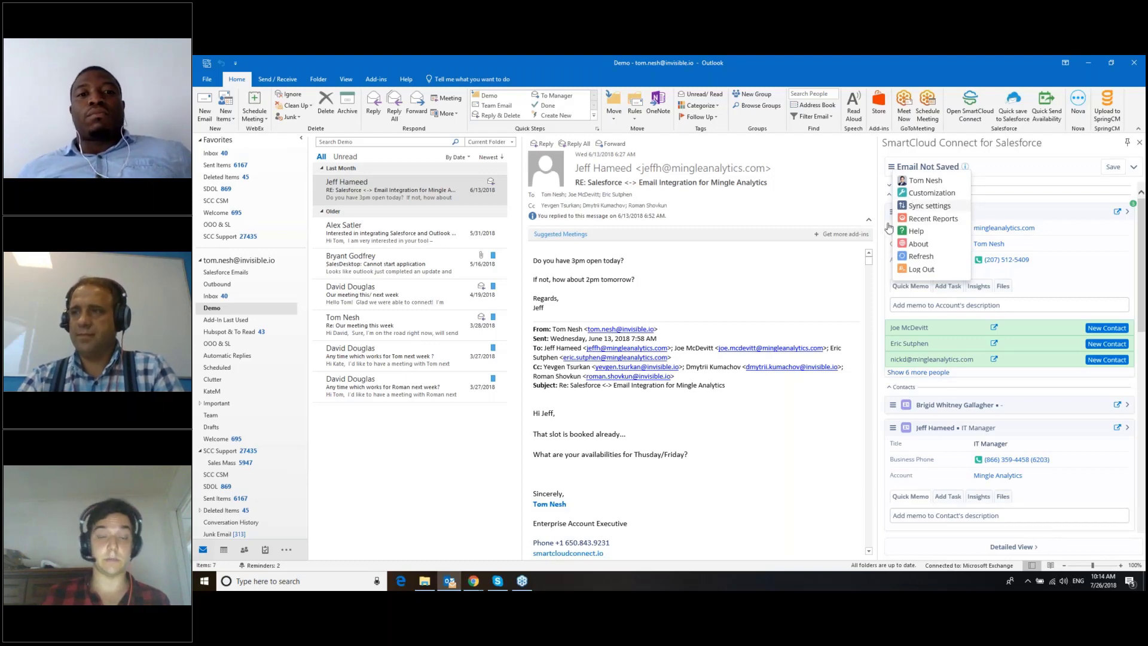
pyautogui.click(474, 580)
pyautogui.click(463, 557)
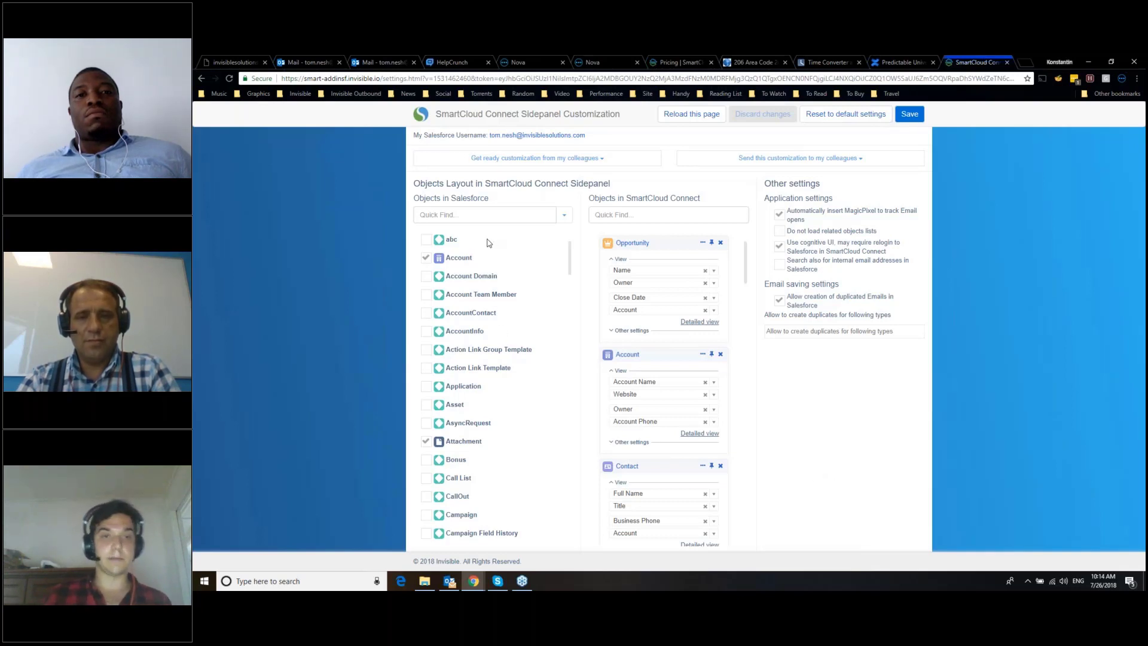
# Find the Contract object among the Salesforce objects and add it to the SmartCloud Connect side panel.
pyautogui.scroll(-3, 490, 292)
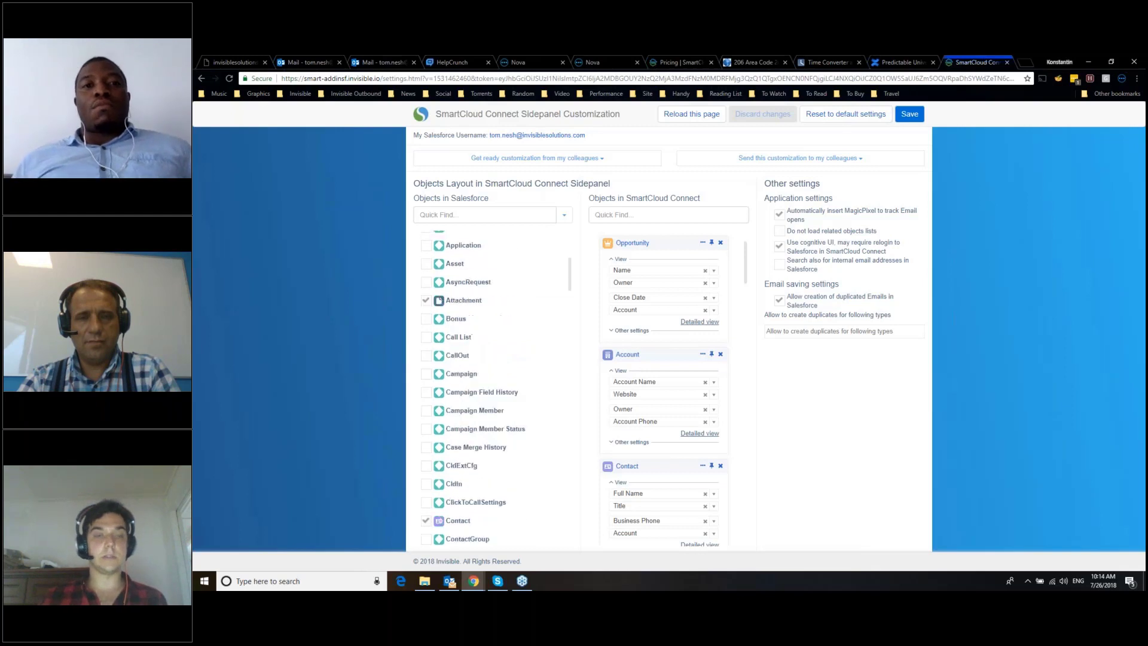
pyautogui.scroll(3, 490, 292)
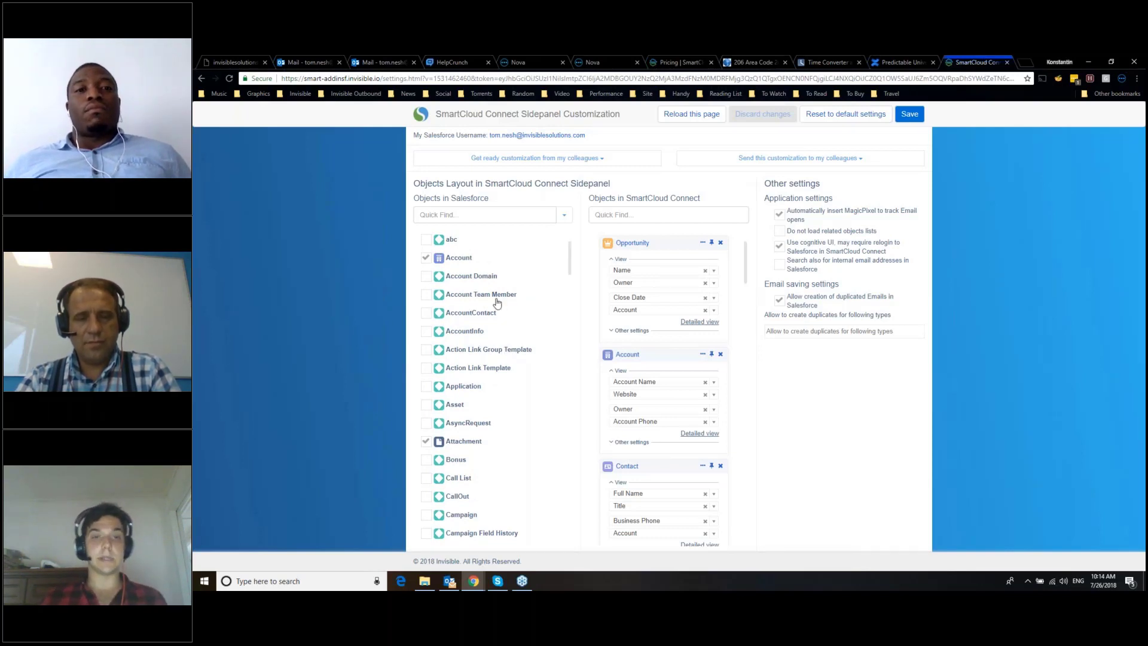
pyautogui.scroll(-1, 497, 302)
pyautogui.scroll(-4, 497, 303)
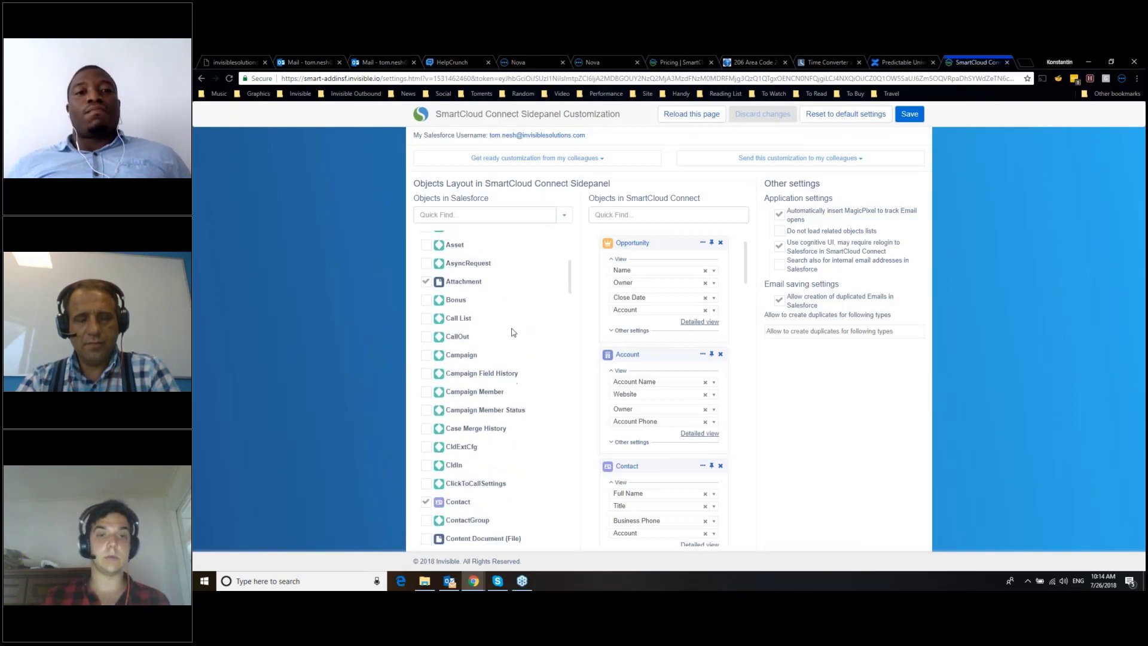
pyautogui.scroll(-3, 513, 333)
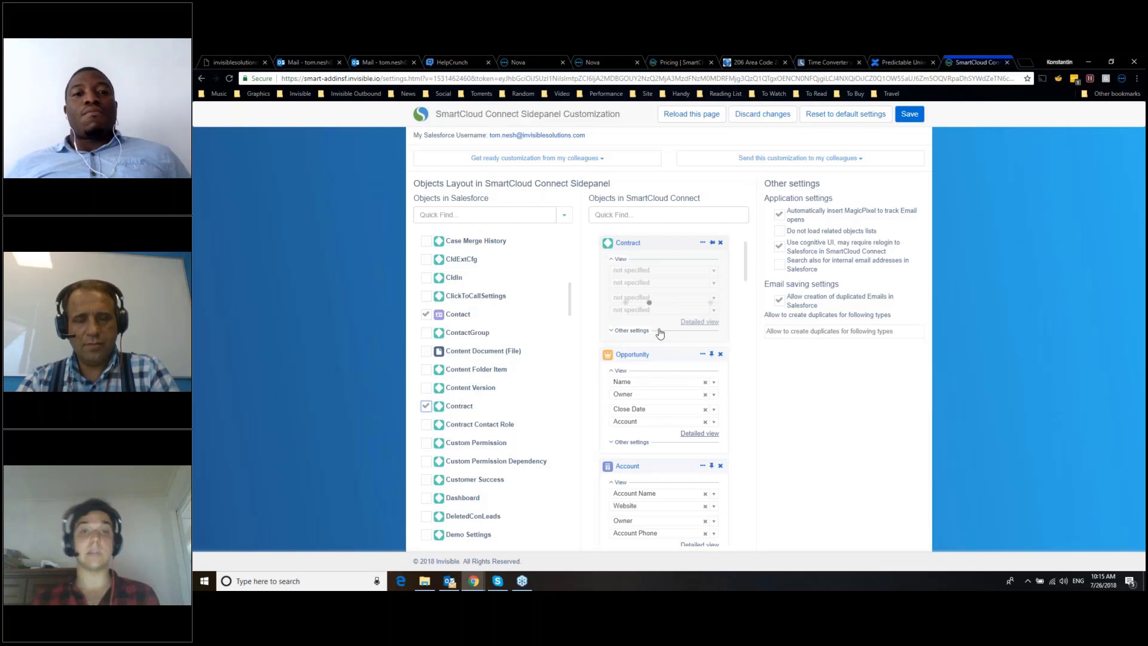
# Set the Contract object's view fields to Contract Number, Contract Term and Owner.
pyautogui.click(660, 286)
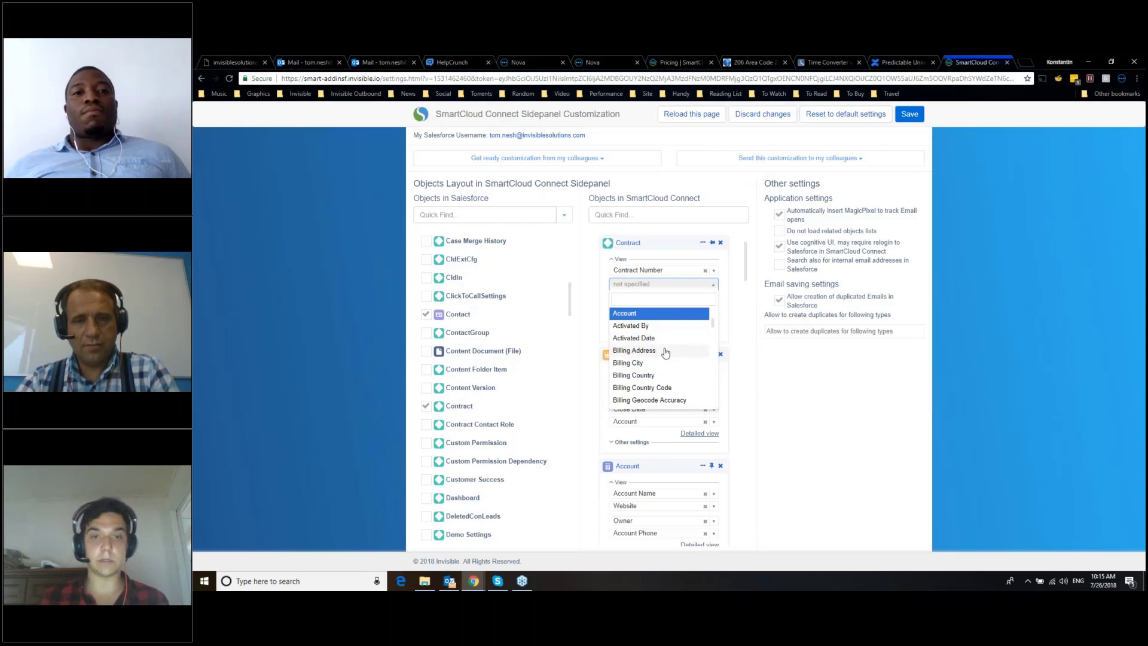
pyautogui.scroll(-2, 667, 350)
pyautogui.scroll(-3, 668, 355)
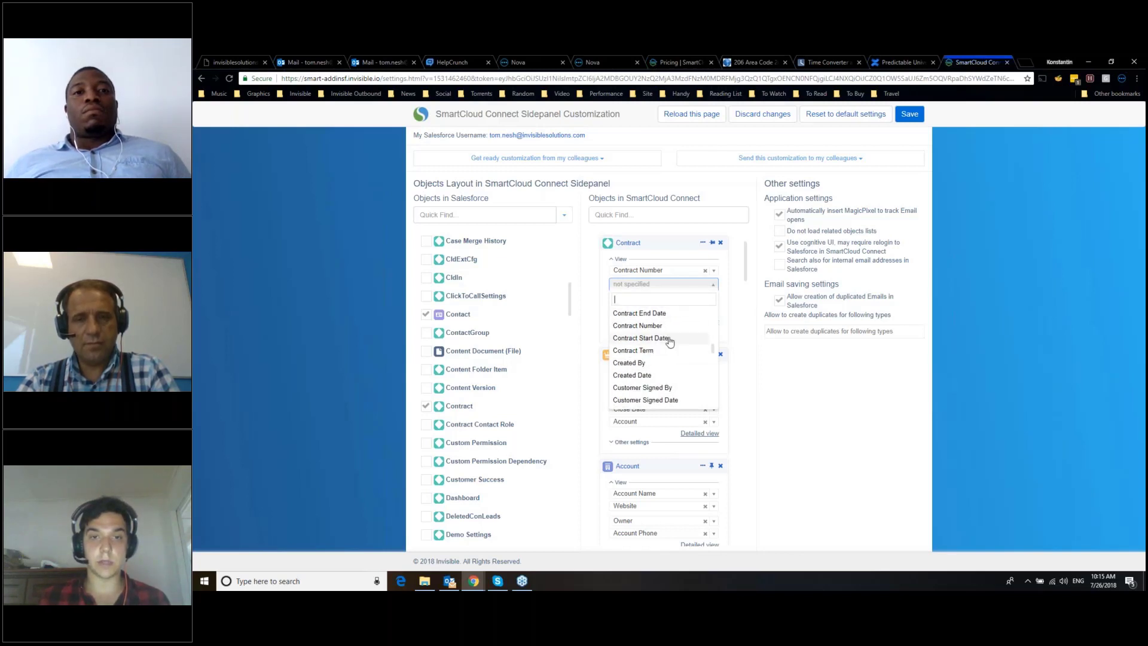
pyautogui.click(673, 353)
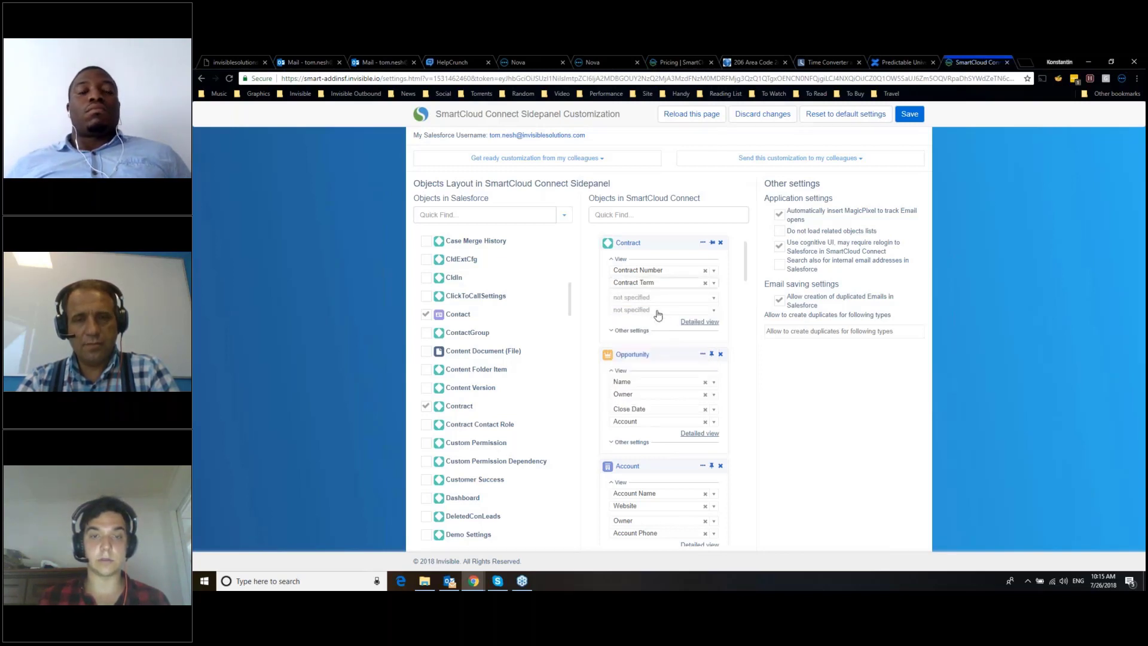
pyautogui.scroll(-6, 671, 359)
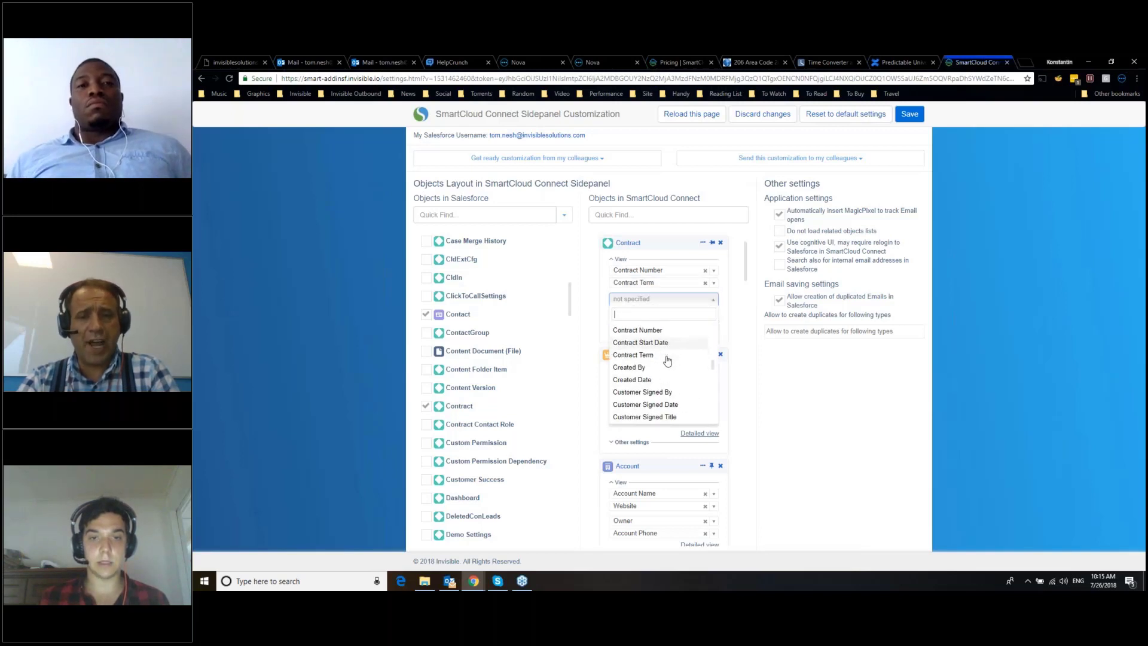
pyautogui.scroll(-2, 672, 380)
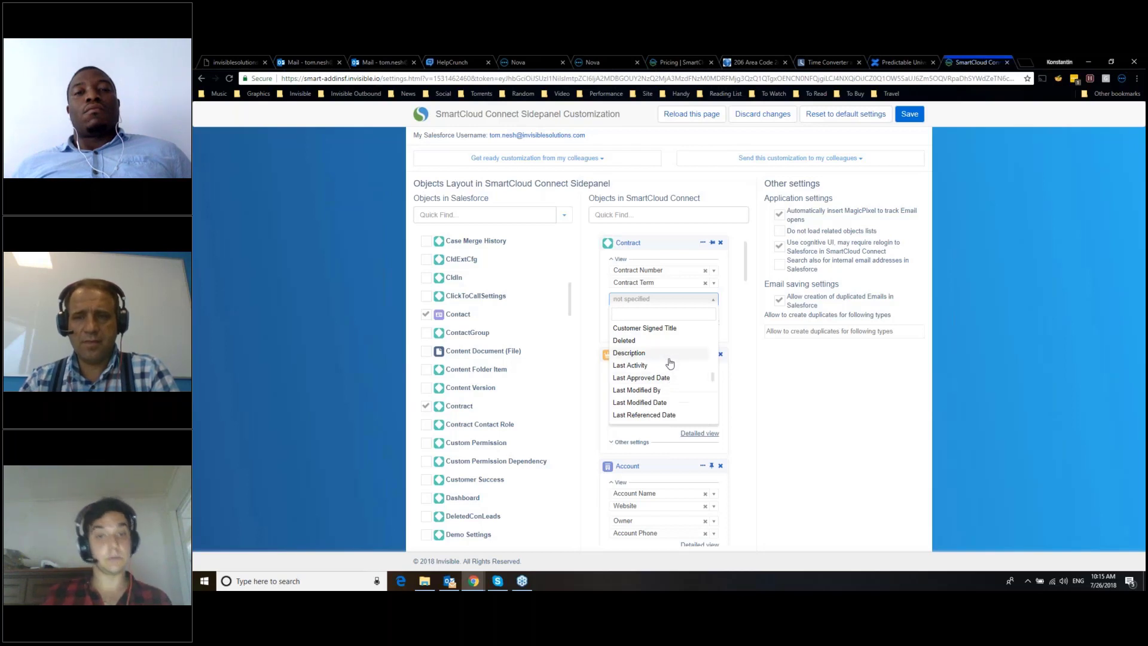
pyautogui.scroll(-4, 665, 357)
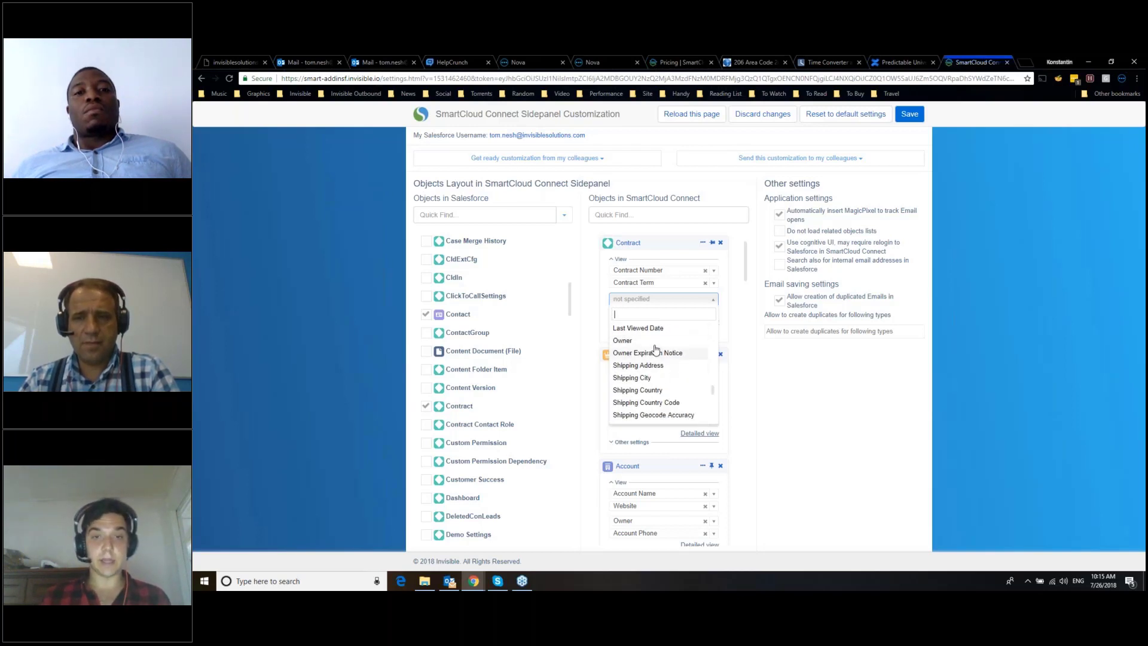
pyautogui.click(650, 341)
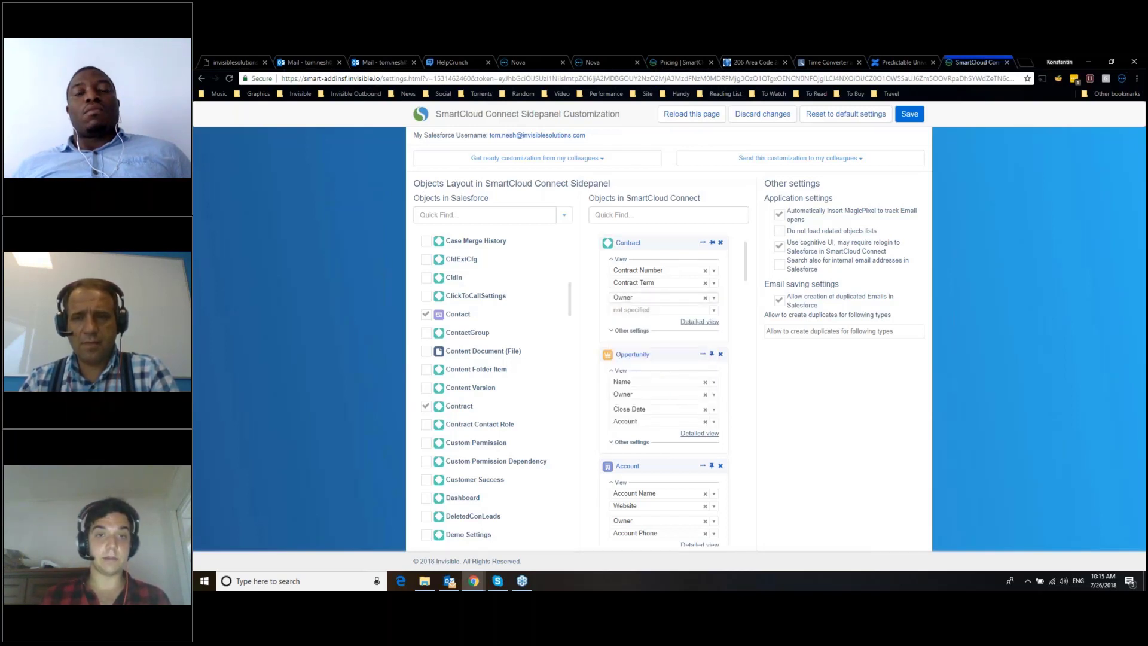
# Expand the Contract object's other settings and add Customer Signed Title to its search fields.
pyautogui.click(643, 333)
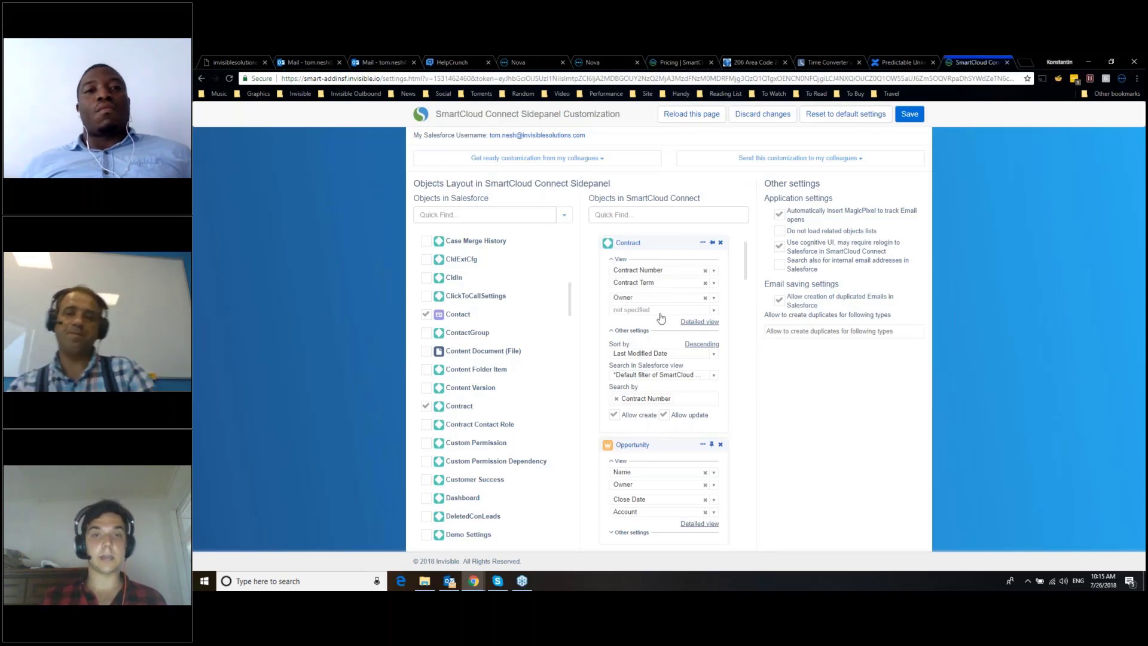
pyautogui.click(687, 399)
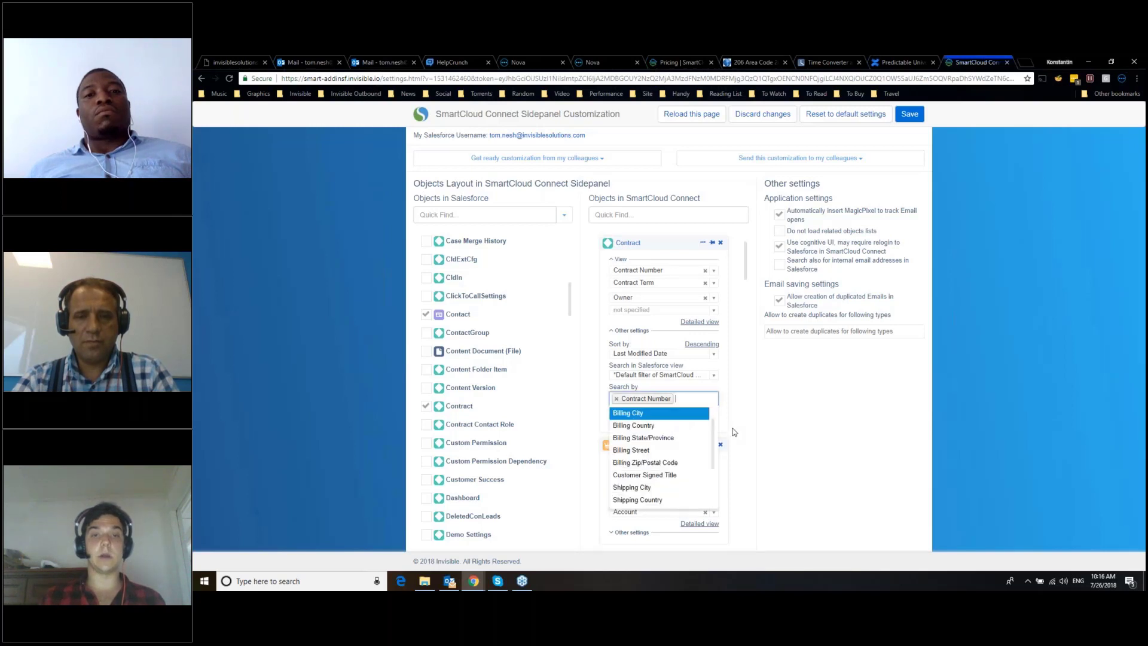
pyautogui.scroll(-3, 679, 441)
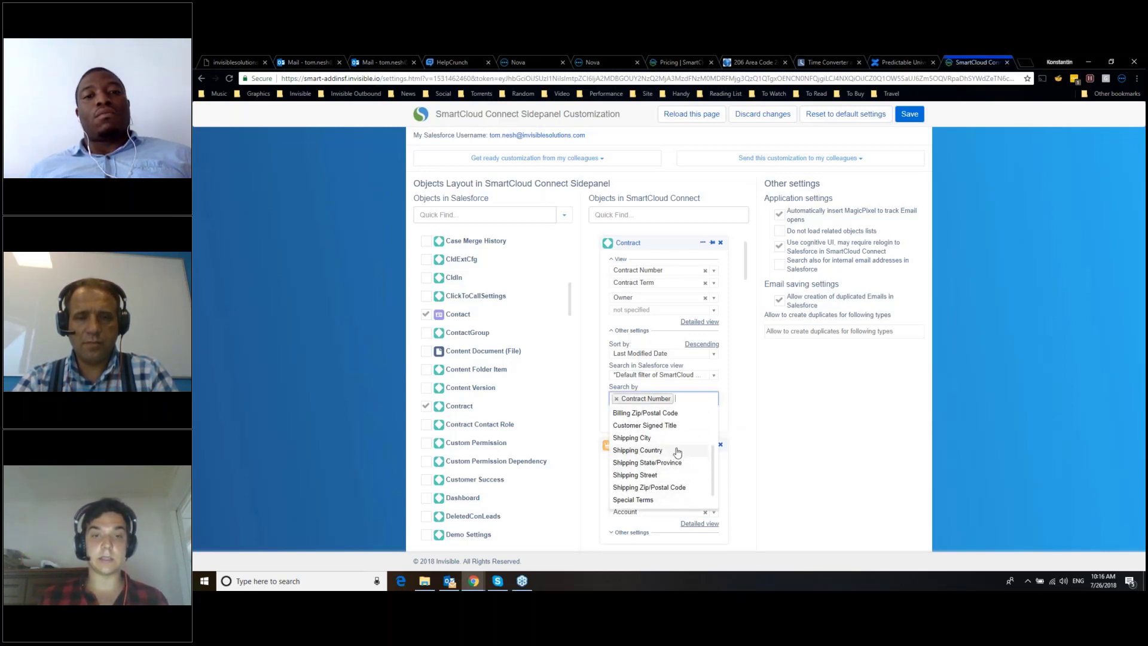
pyautogui.click(678, 426)
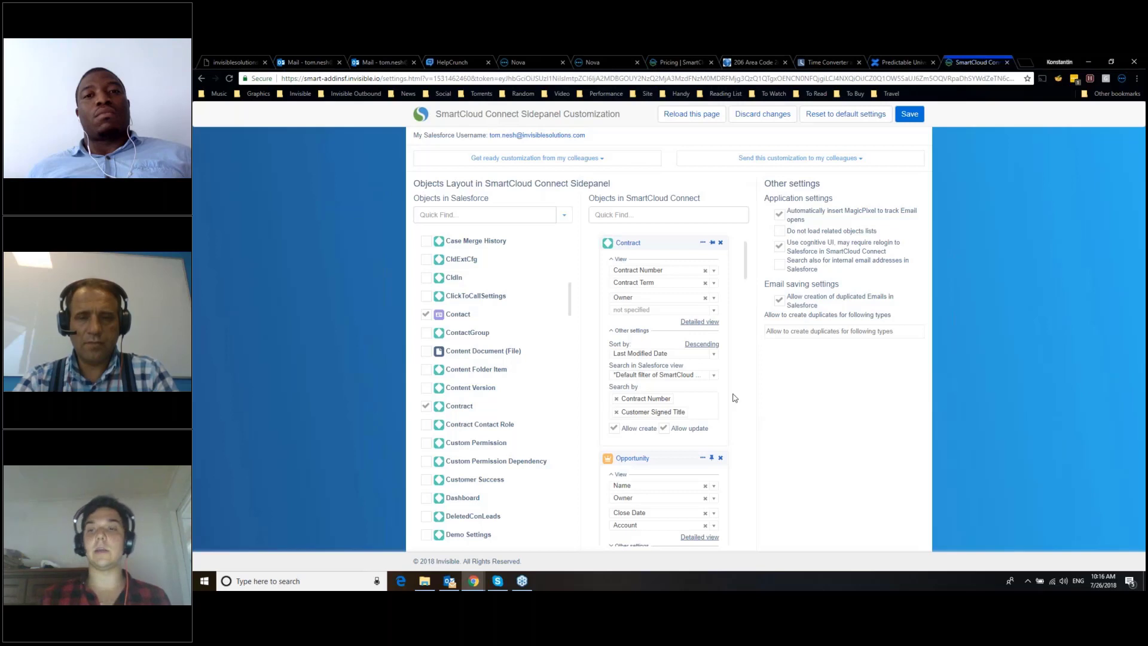
# Expand the Opportunity object's other settings and add Invoice ID to its search fields.
pyautogui.scroll(-3, 735, 397)
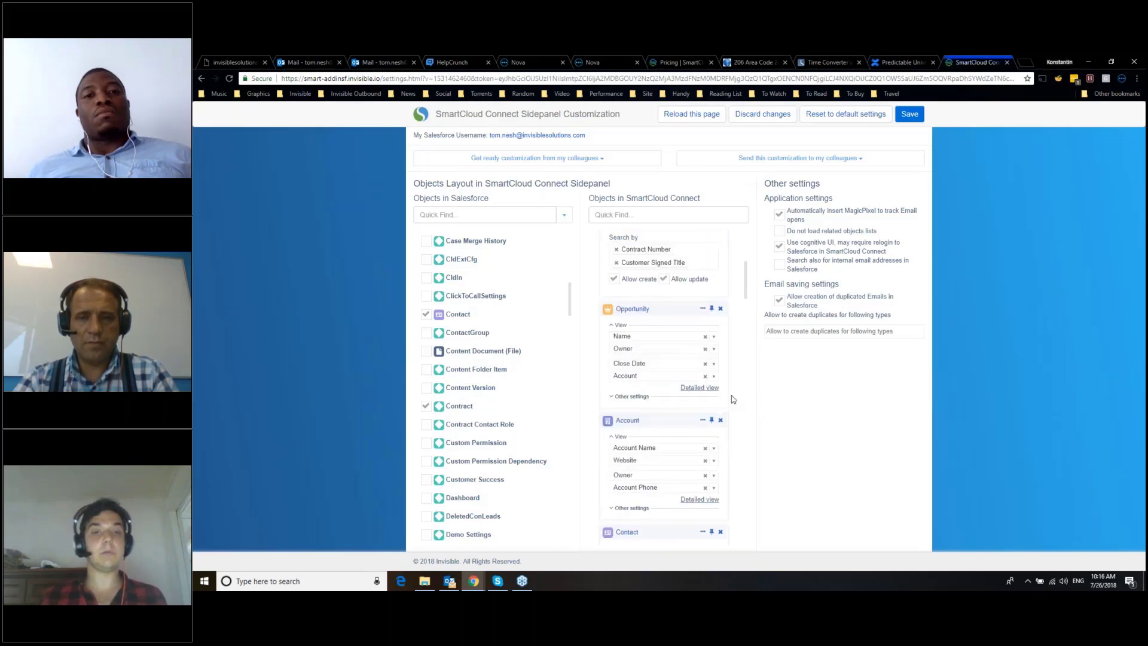
pyautogui.scroll(-1, 718, 389)
pyautogui.click(633, 348)
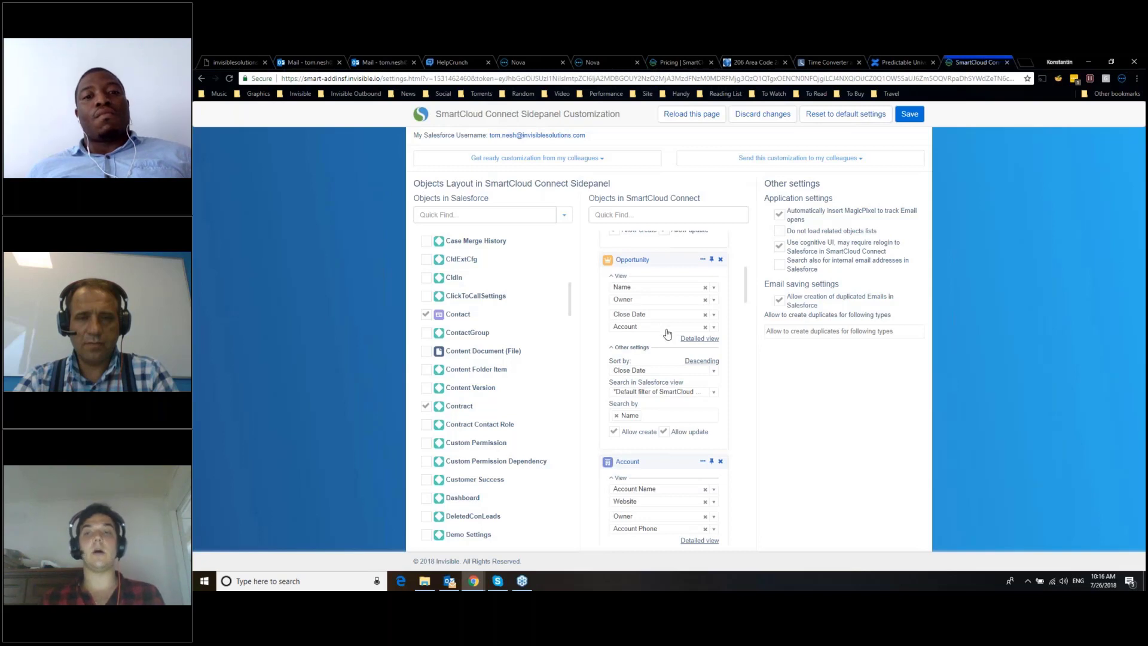
pyautogui.click(664, 415)
pyautogui.scroll(-3, 675, 463)
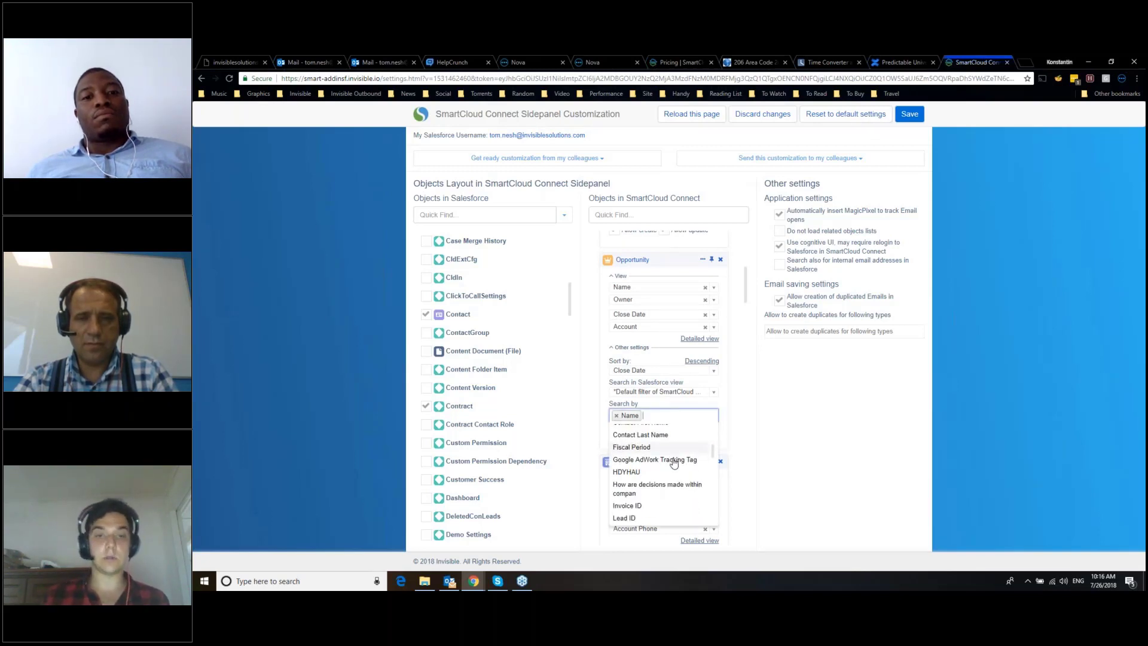
pyautogui.click(665, 466)
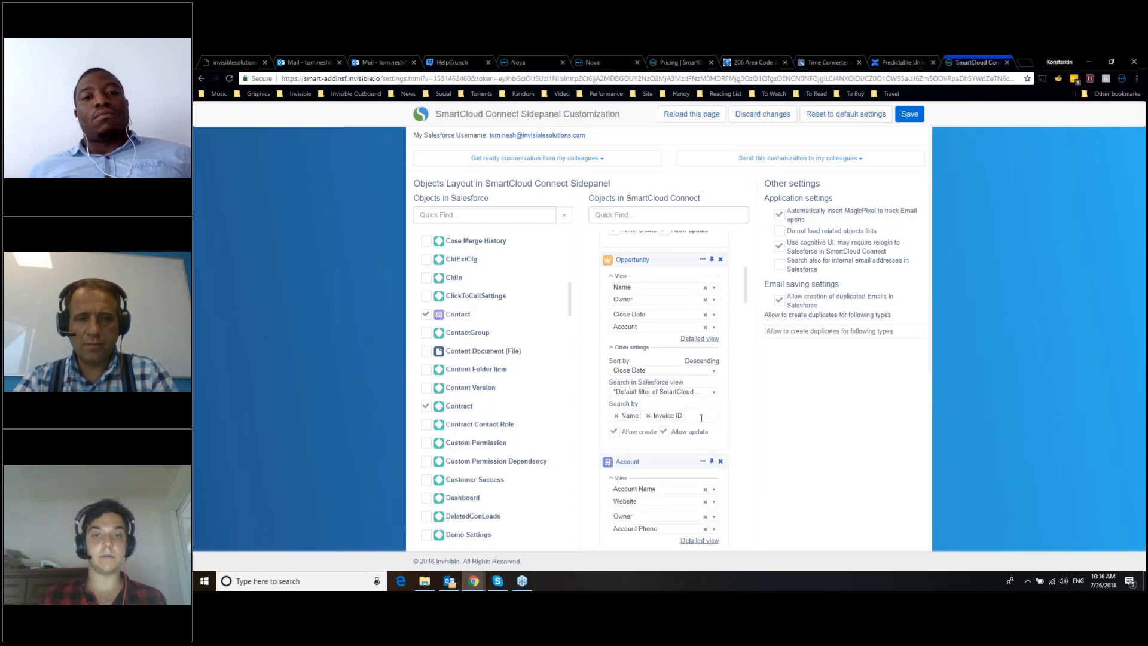
# Add Purchase Order # to the Opportunity object's search fields.
pyautogui.click(700, 417)
pyautogui.scroll(-2, 677, 473)
pyautogui.scroll(-5, 676, 474)
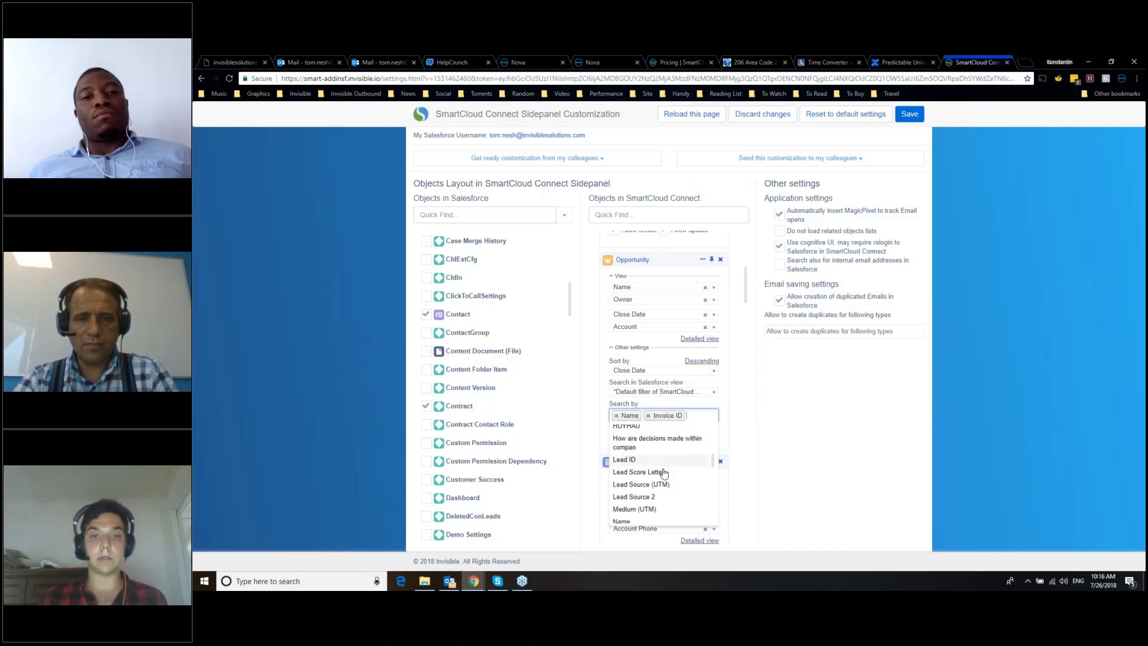
pyautogui.scroll(-2, 673, 474)
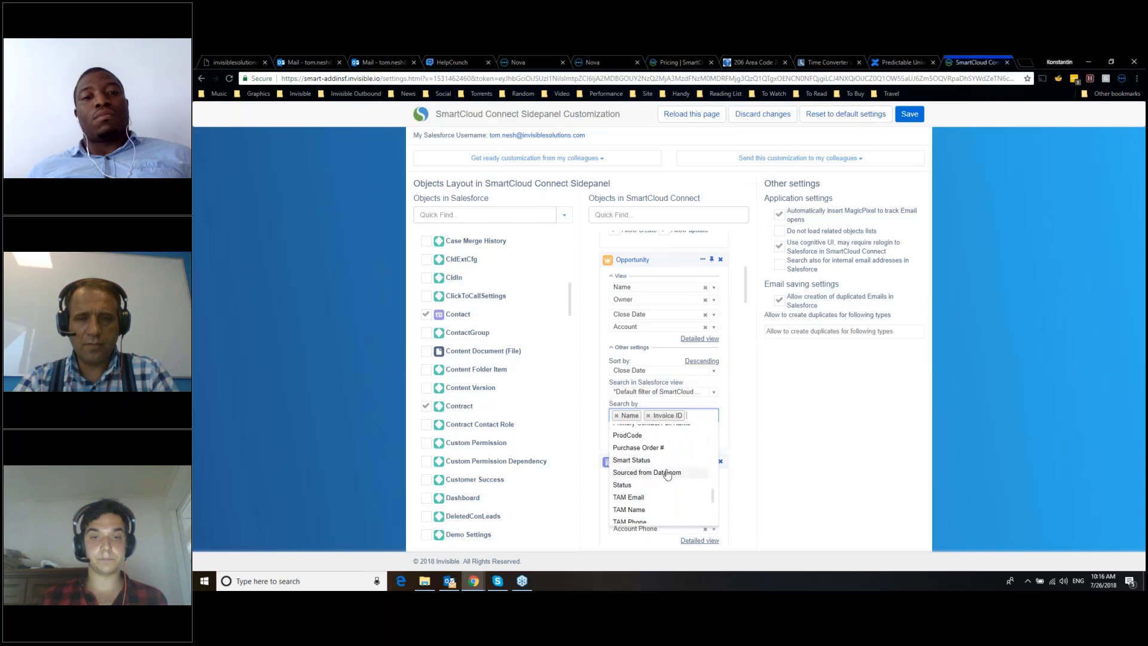
pyautogui.click(669, 449)
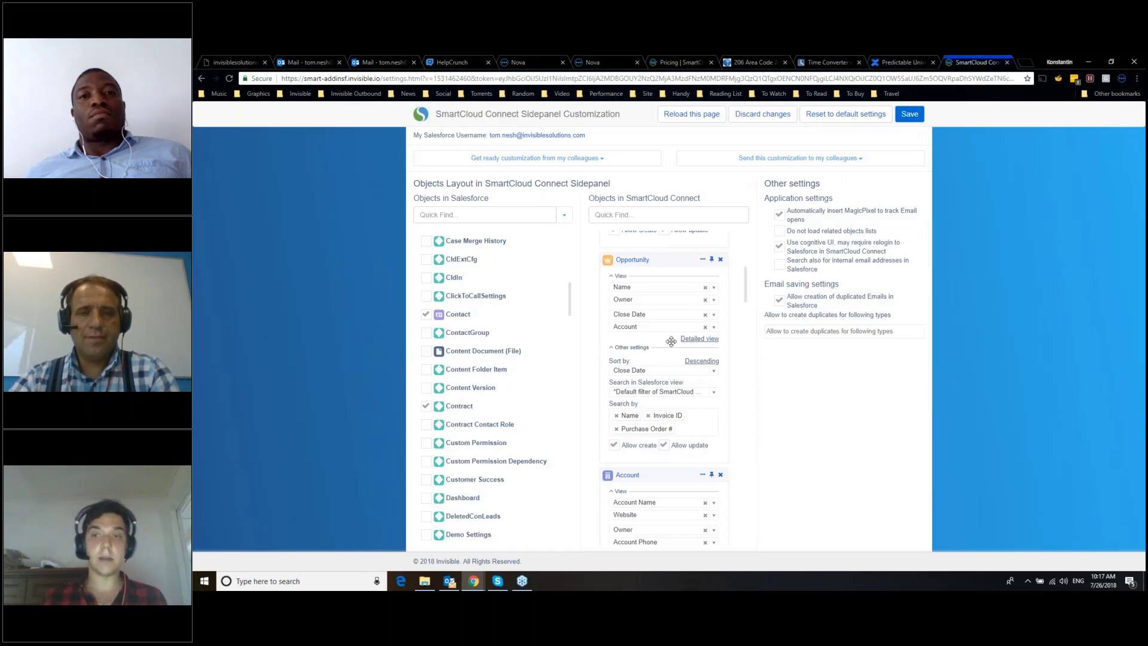
# Switch to Outlook and examine the accounts, contacts and new records listed in the SmartCloud Connect side panel.
pyautogui.click(451, 583)
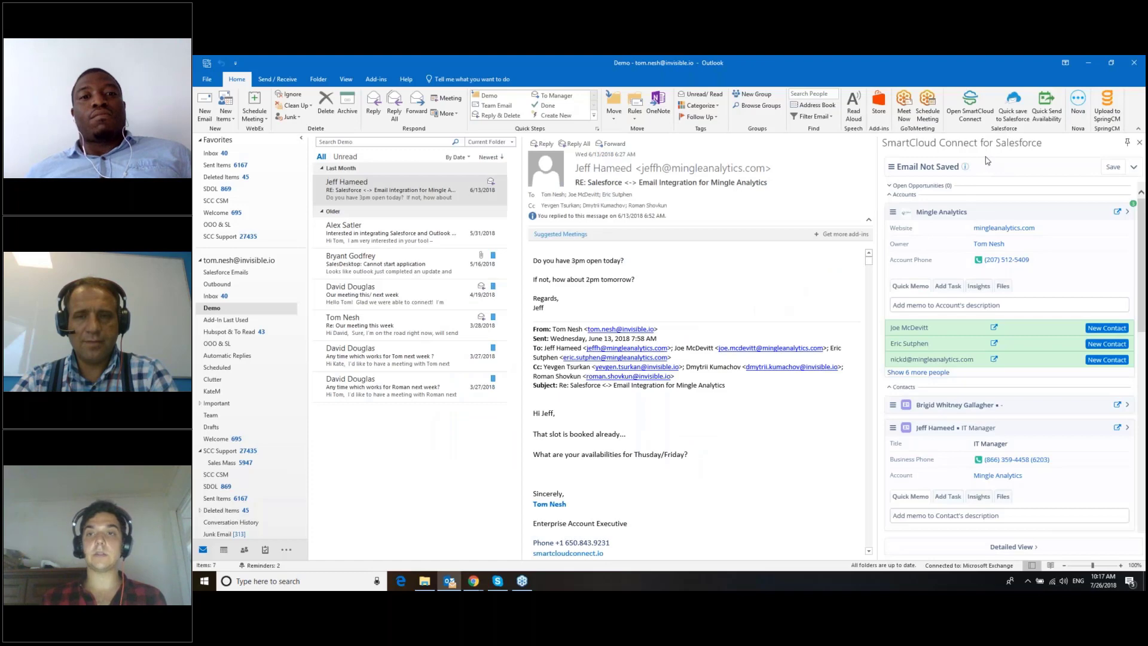
pyautogui.scroll(-1, 932, 251)
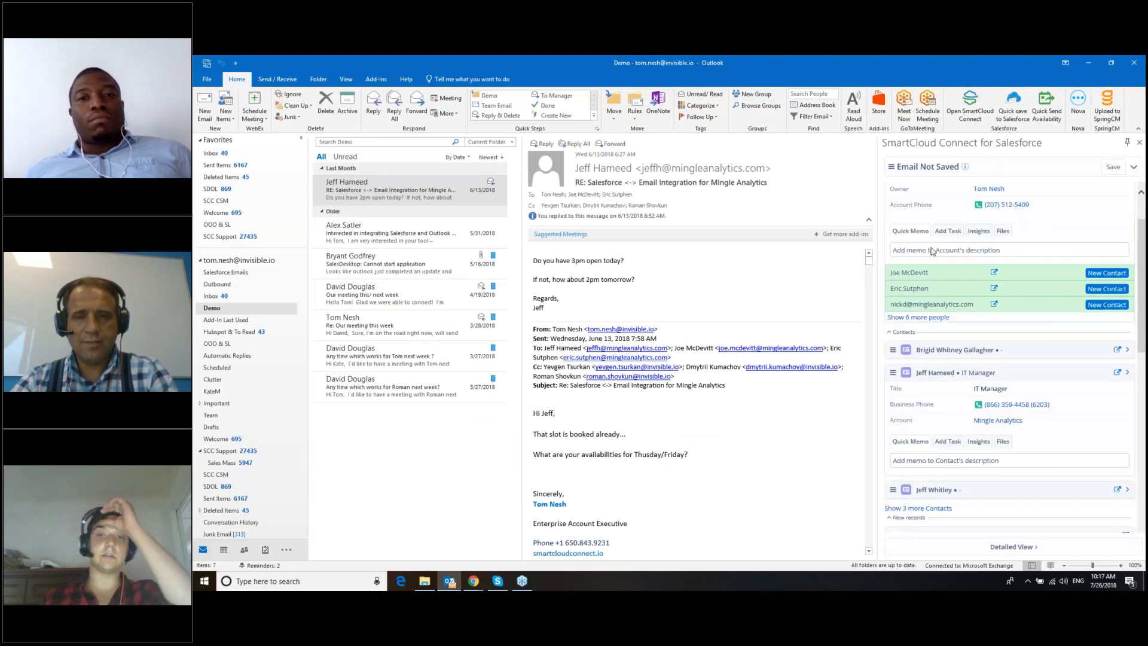
pyautogui.scroll(1, 933, 252)
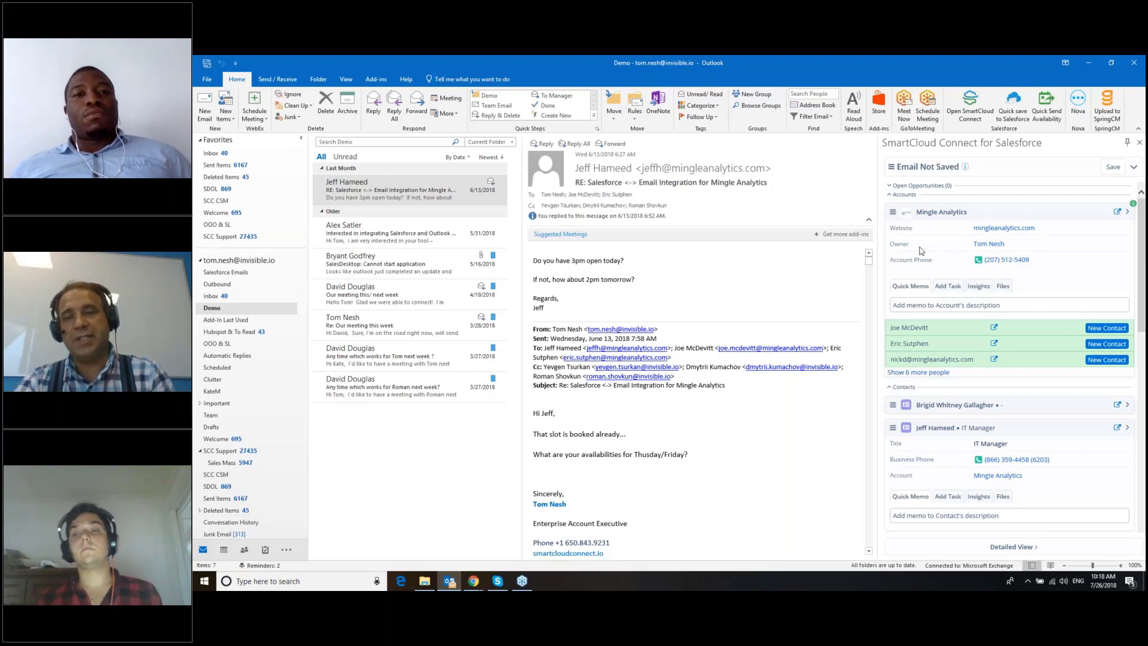
pyautogui.scroll(-3, 935, 257)
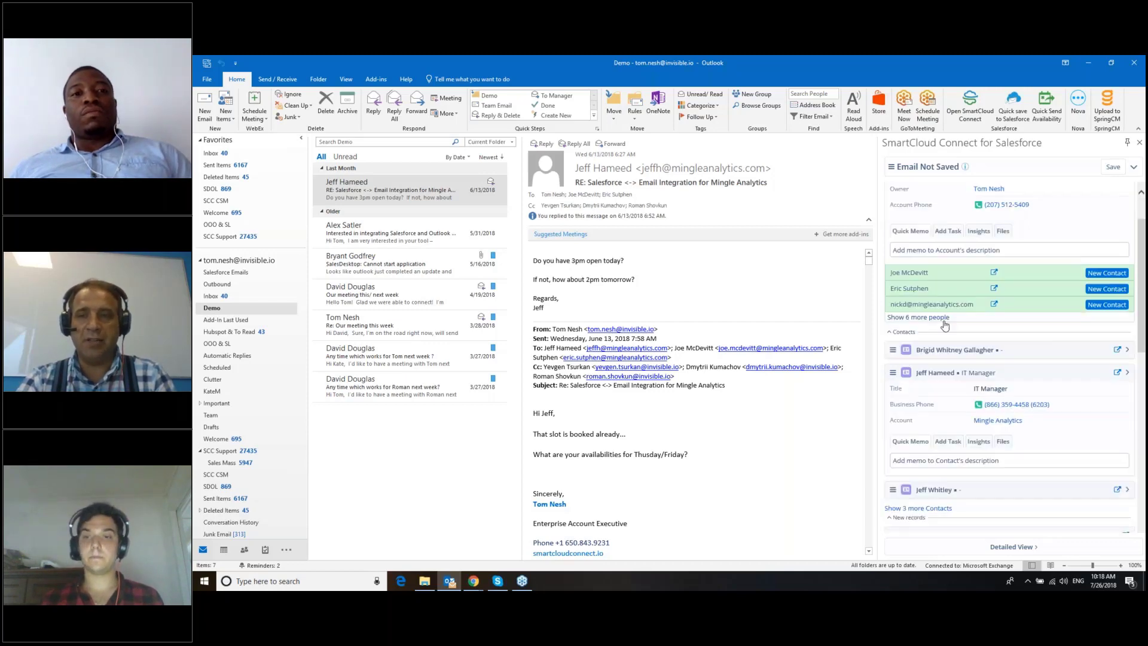
pyautogui.scroll(-5, 1010, 359)
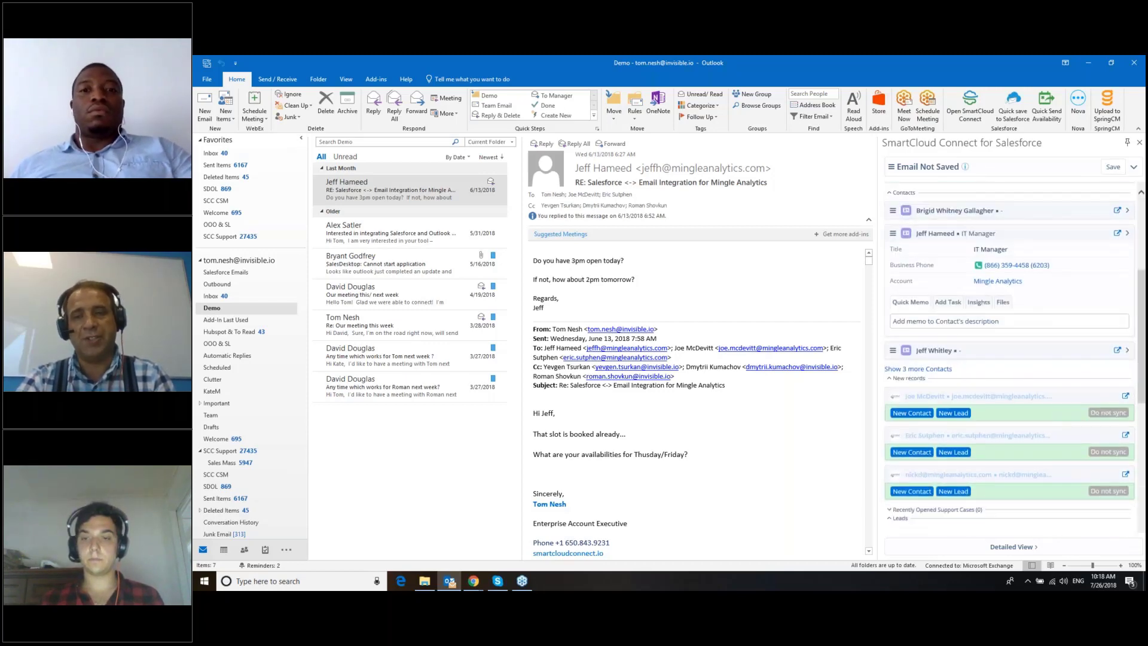
pyautogui.scroll(5, 971, 321)
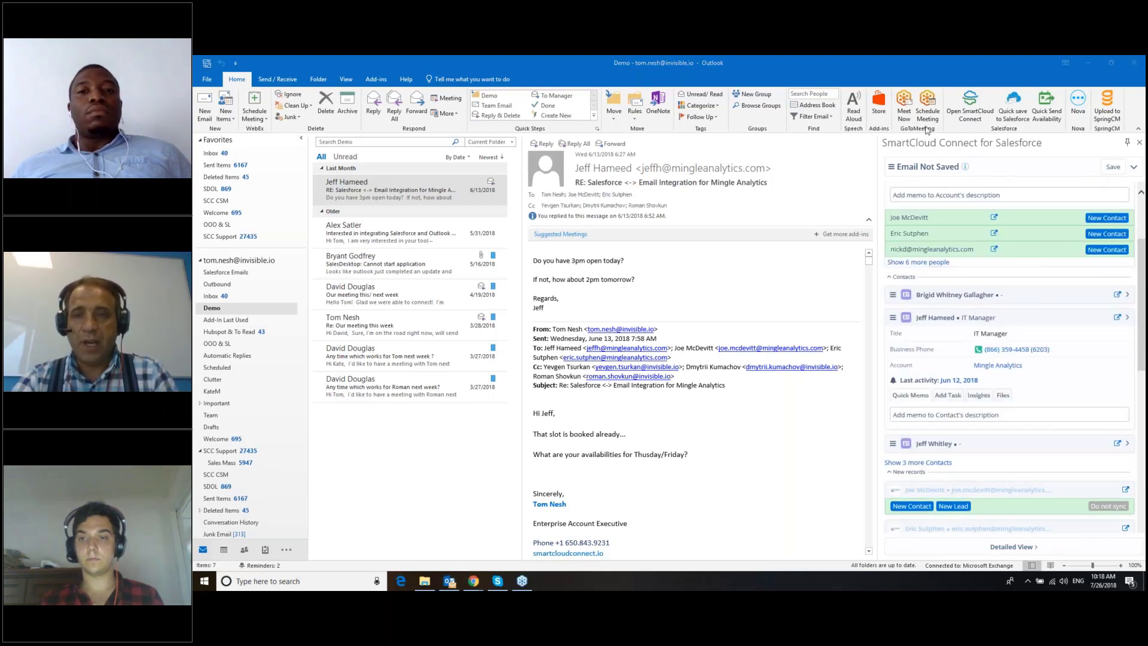
# Open the IT Manager contact's detailed record and show its related lists.
pyautogui.click(1128, 319)
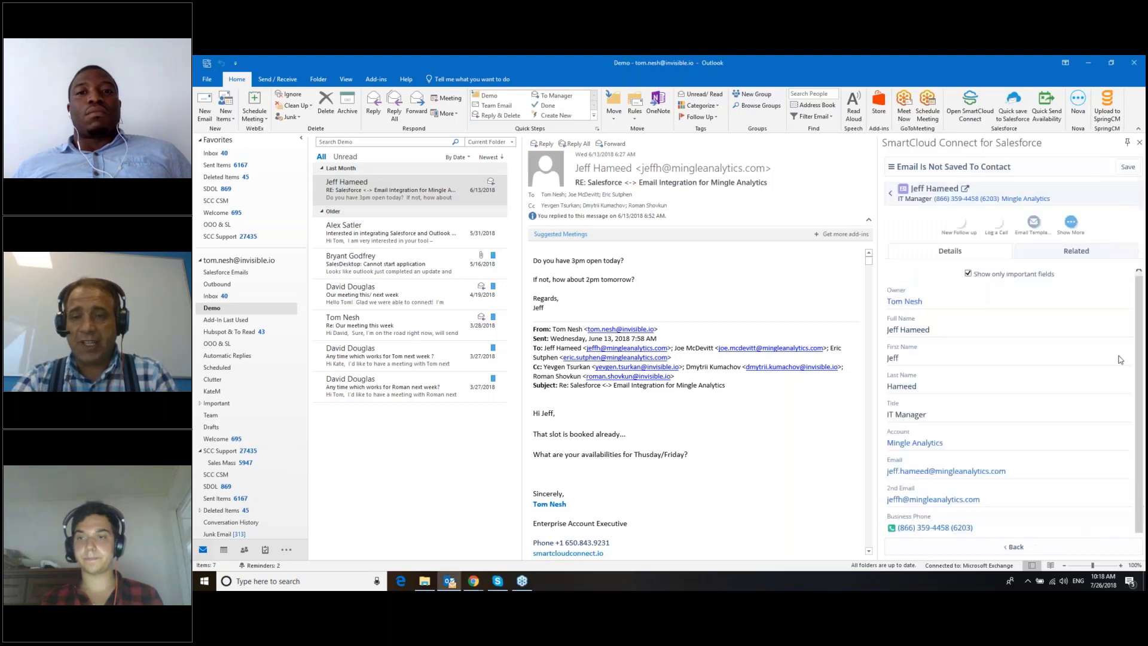
pyautogui.click(1080, 261)
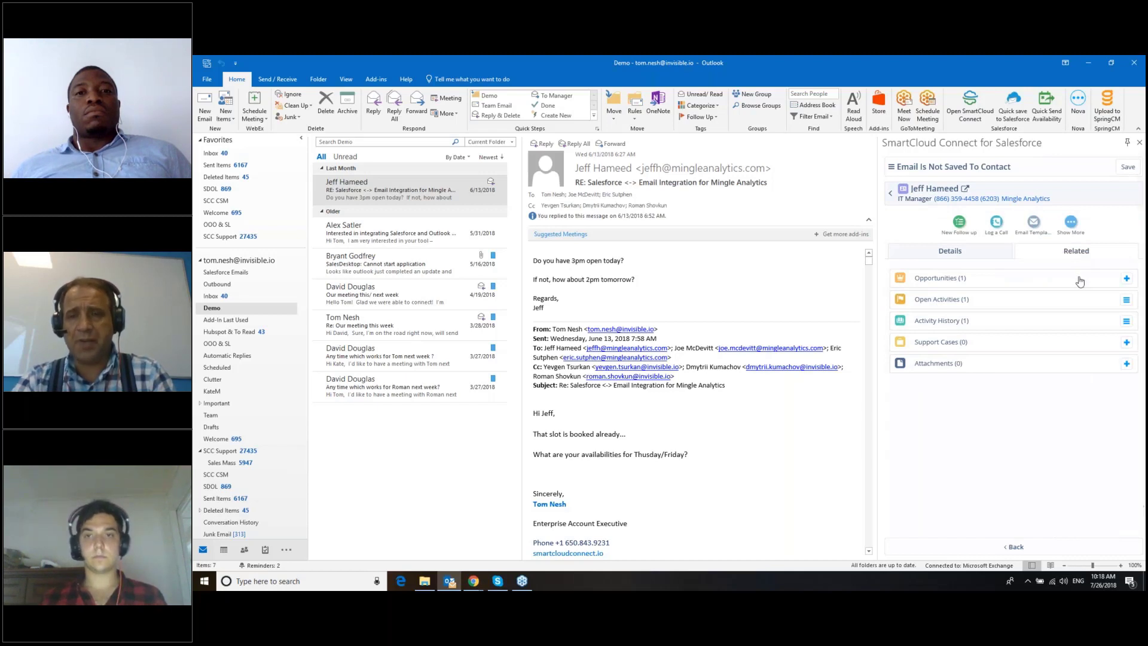
pyautogui.click(888, 117)
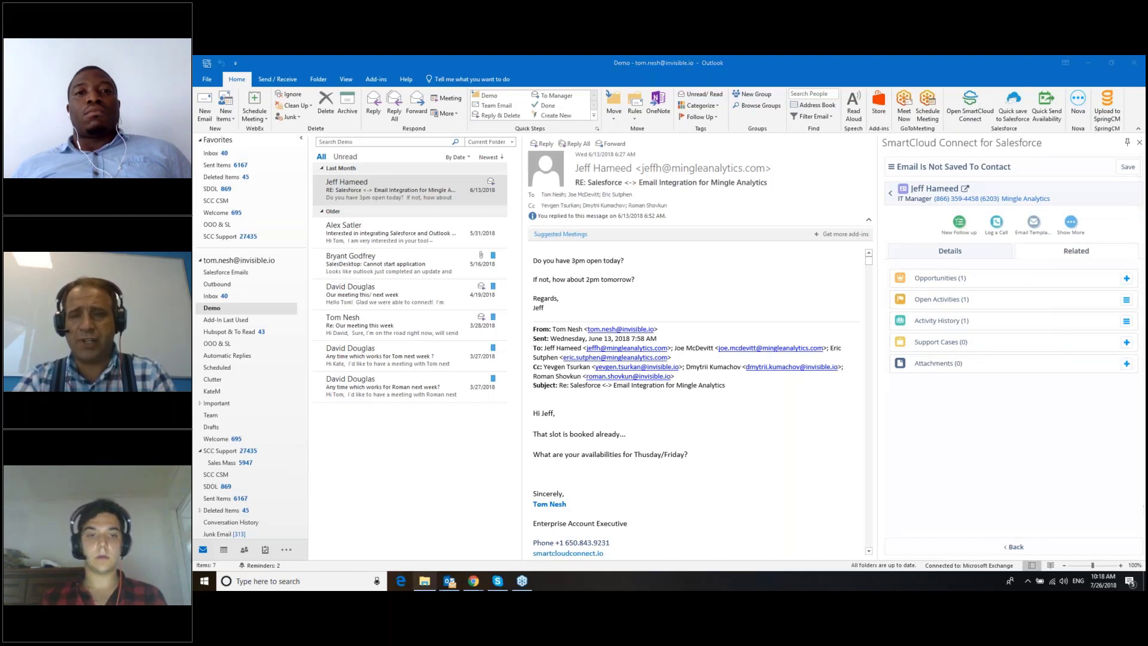
pyautogui.click(976, 503)
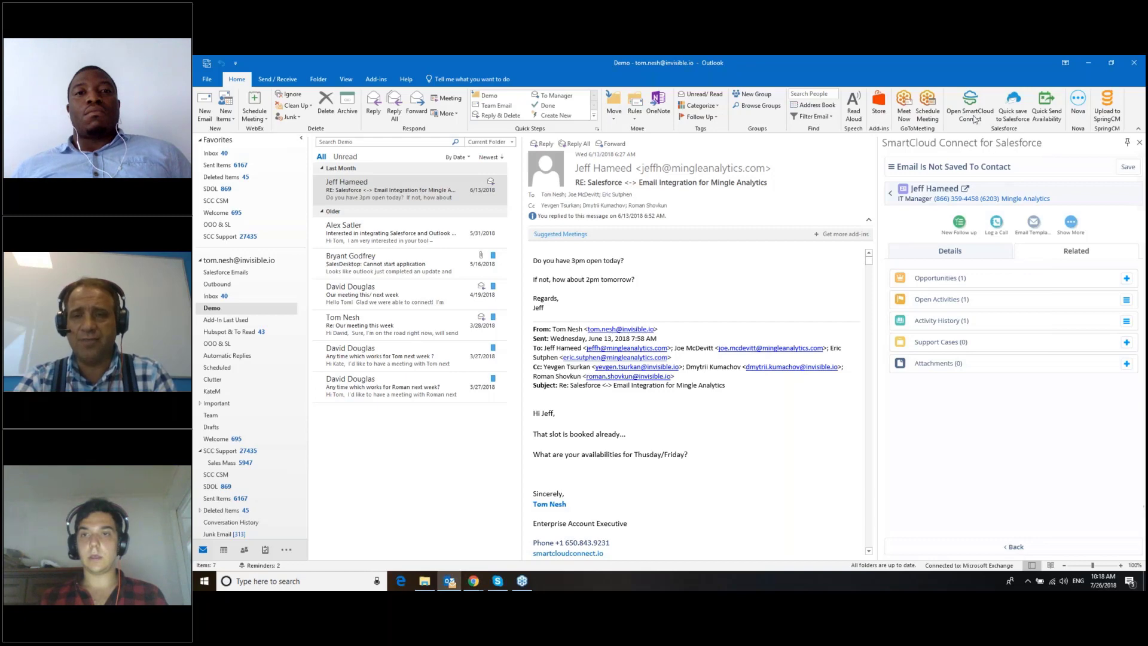
# Switch to the SmartCloud Connect customization page in Chrome and examine the options for moving the Opportunity object within the layout.
pyautogui.click(474, 581)
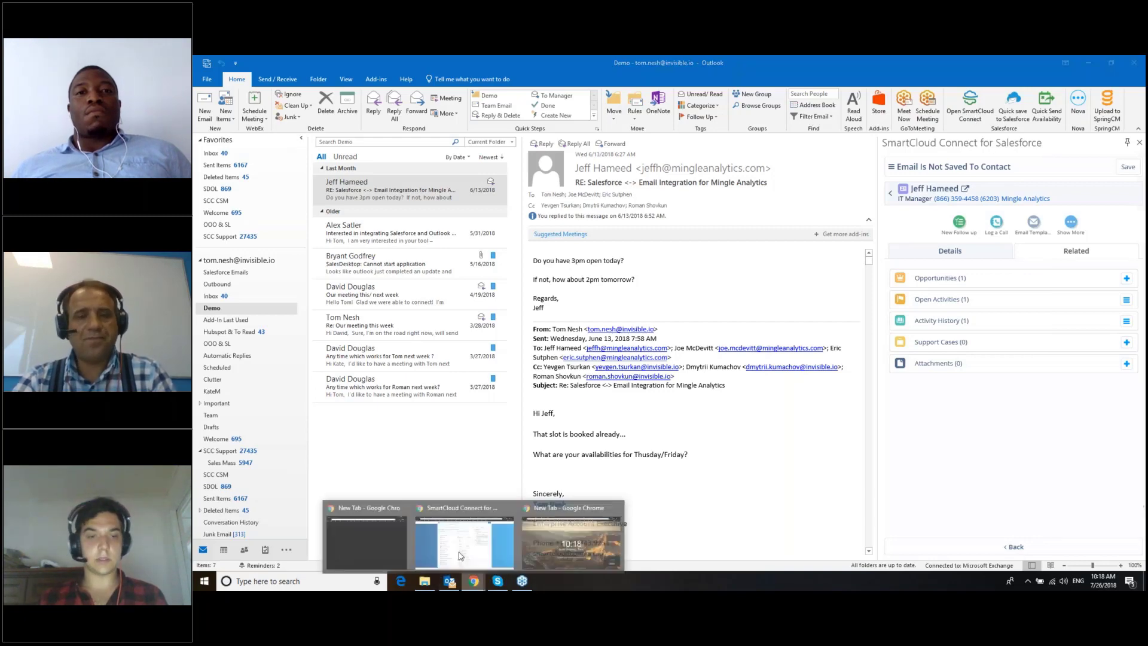
pyautogui.click(460, 553)
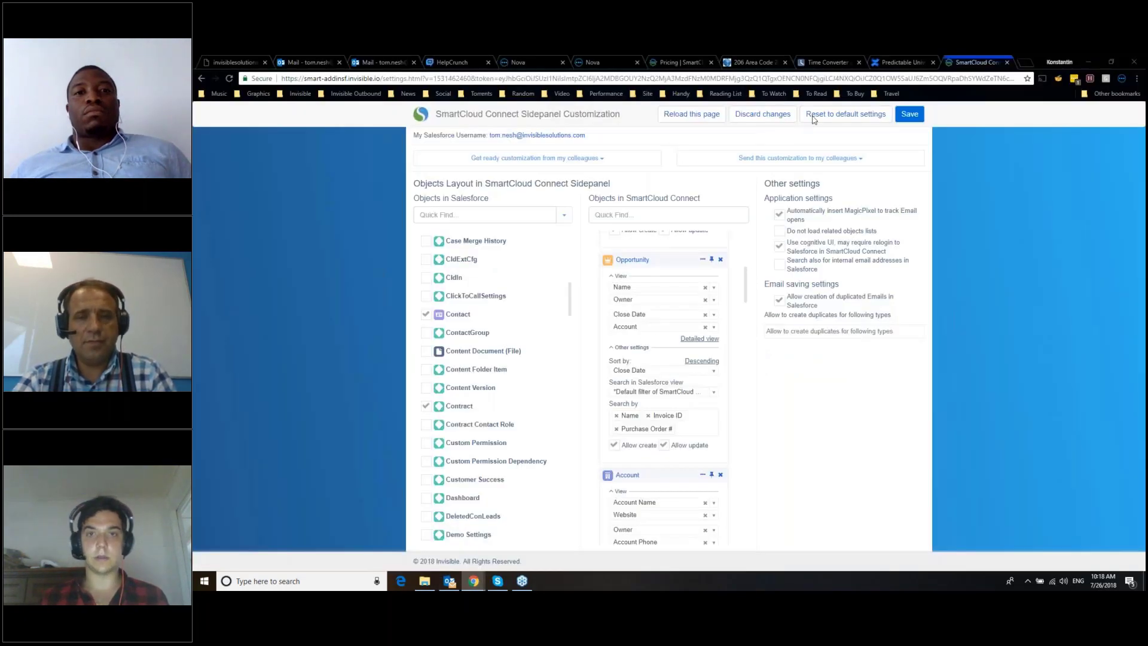
pyautogui.scroll(-5, 742, 382)
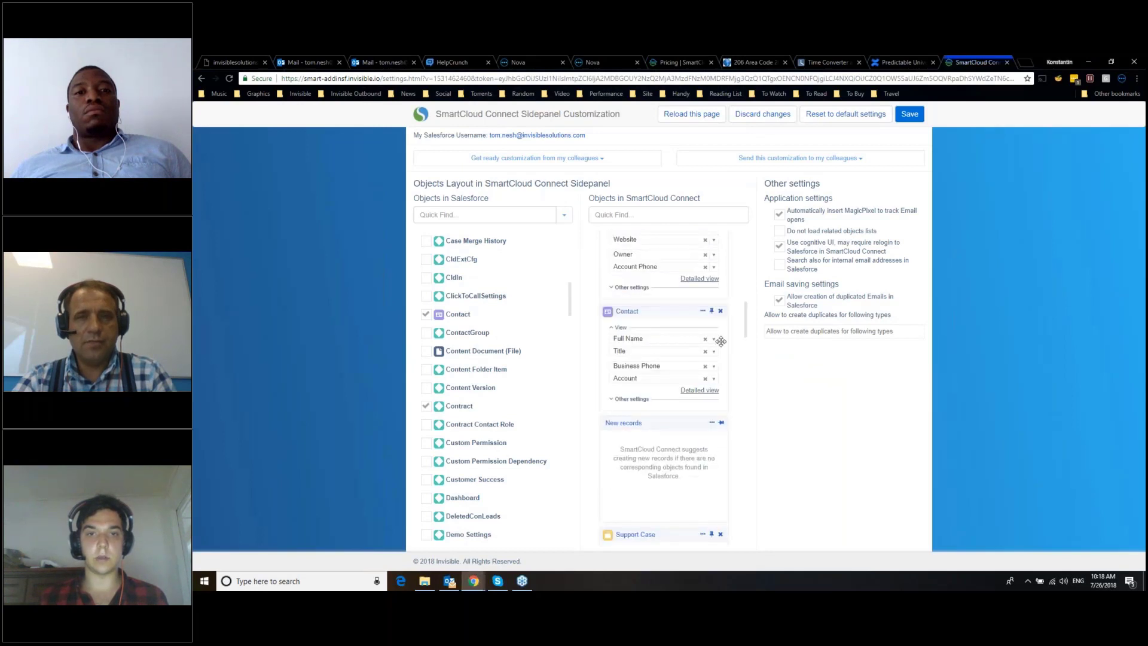
pyautogui.scroll(5, 720, 341)
pyautogui.click(704, 330)
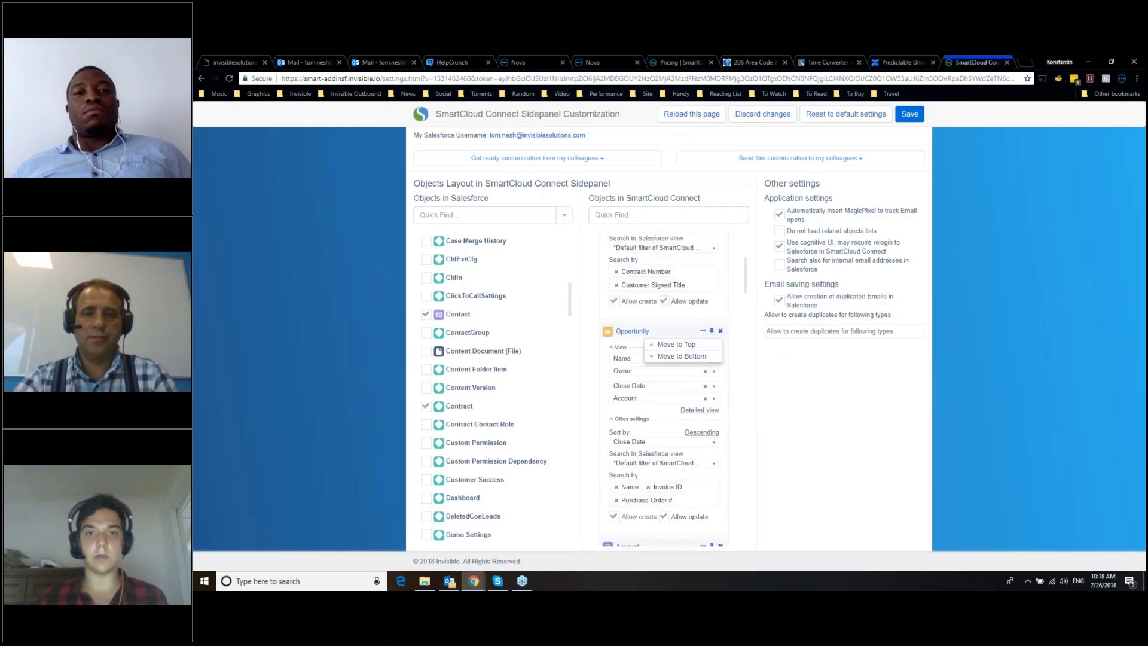
pyautogui.click(675, 327)
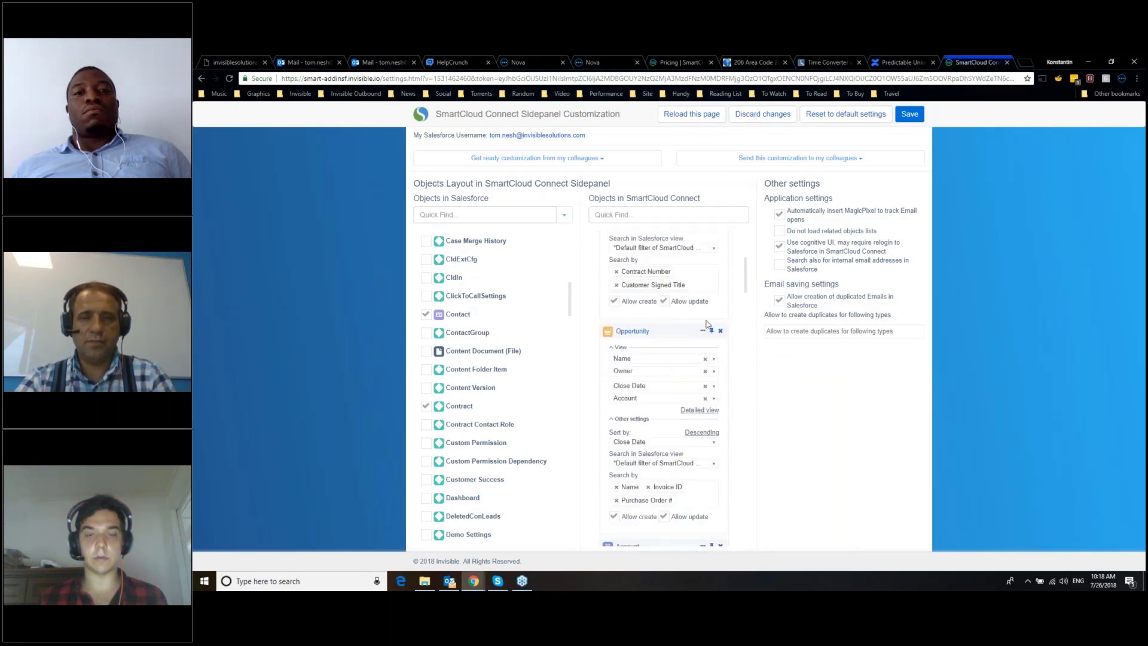
pyautogui.click(703, 331)
pyautogui.click(663, 327)
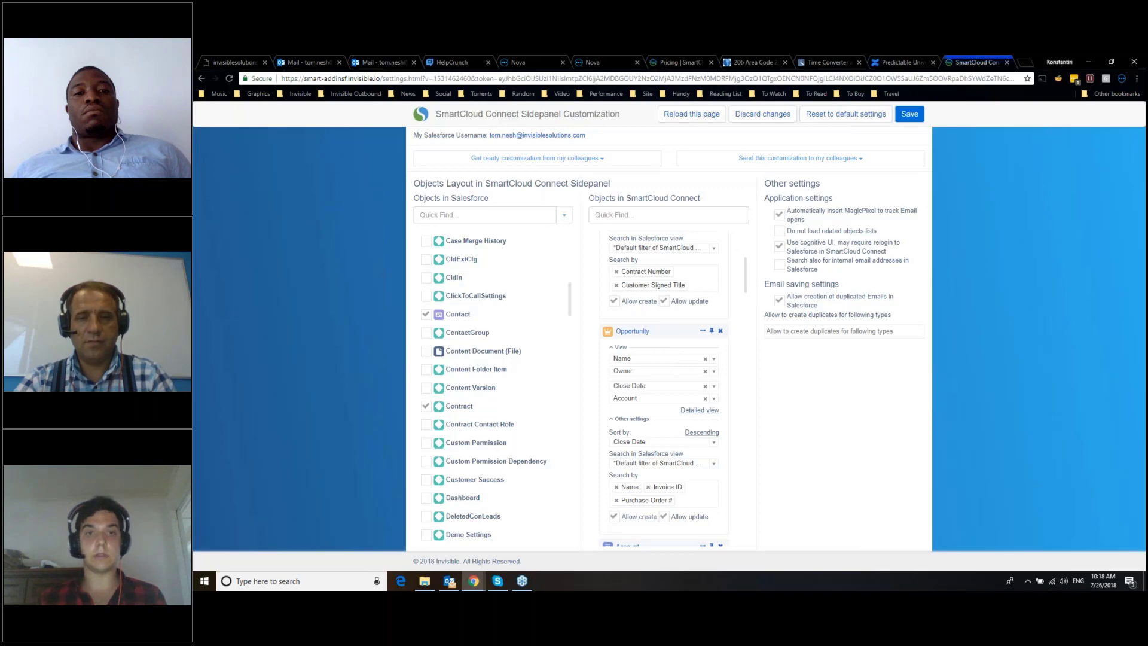
# Open the Opportunity object's detailed field list and expand the settings of the Description and Observations (Ideas & Notes) fields.
pyautogui.click(700, 410)
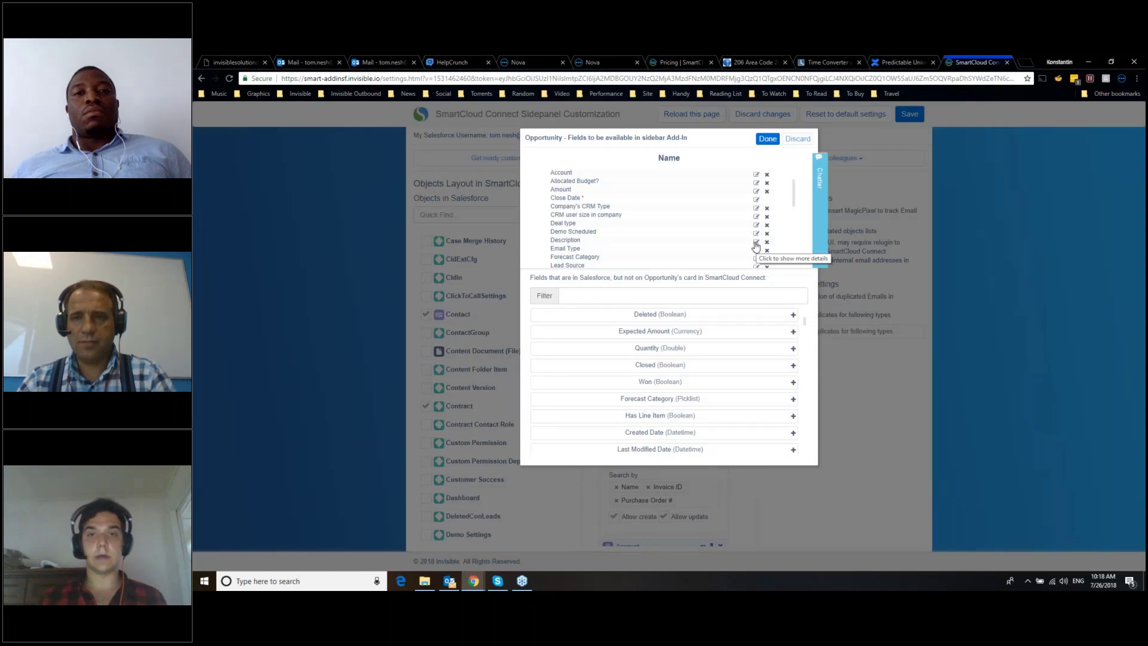
pyautogui.click(756, 243)
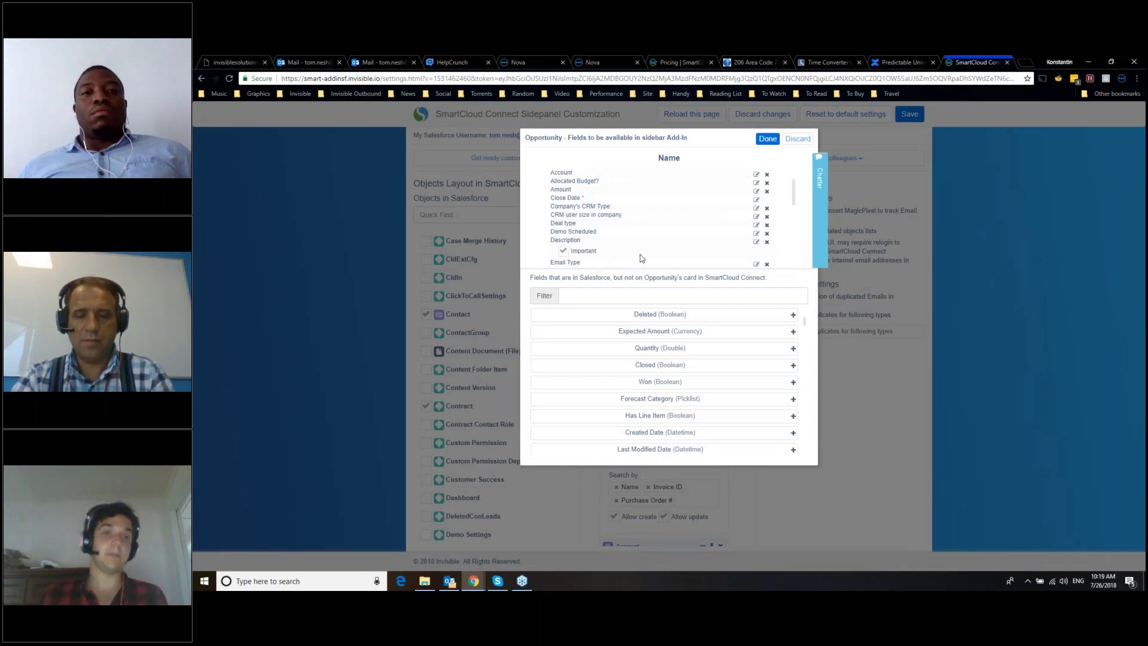
pyautogui.scroll(-5, 648, 239)
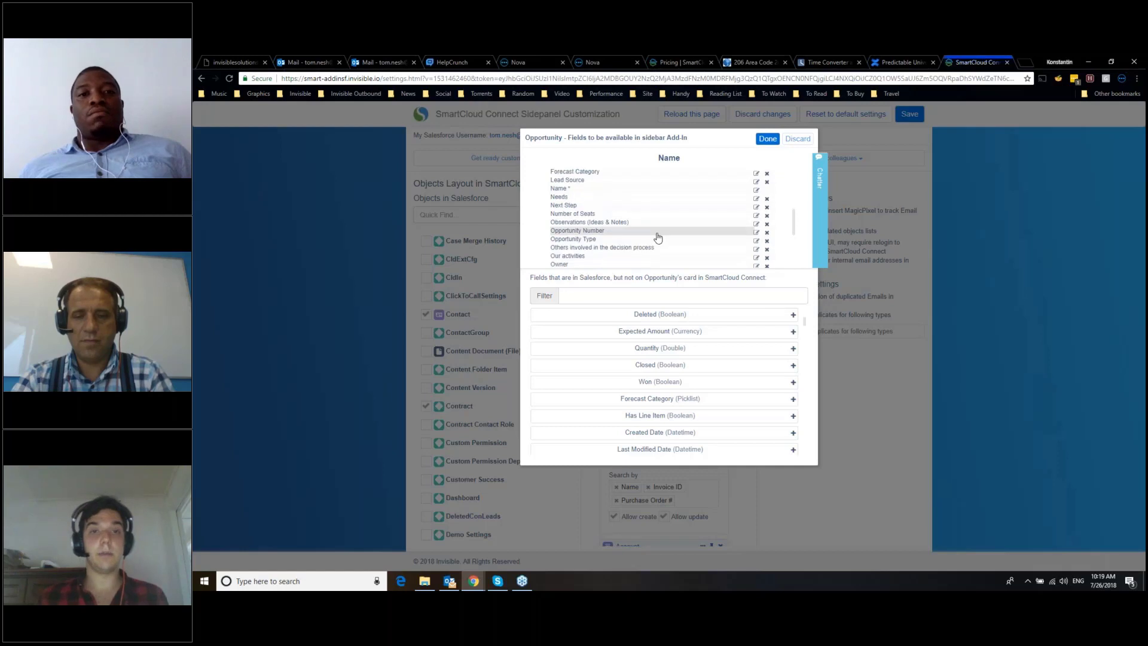
pyautogui.click(747, 226)
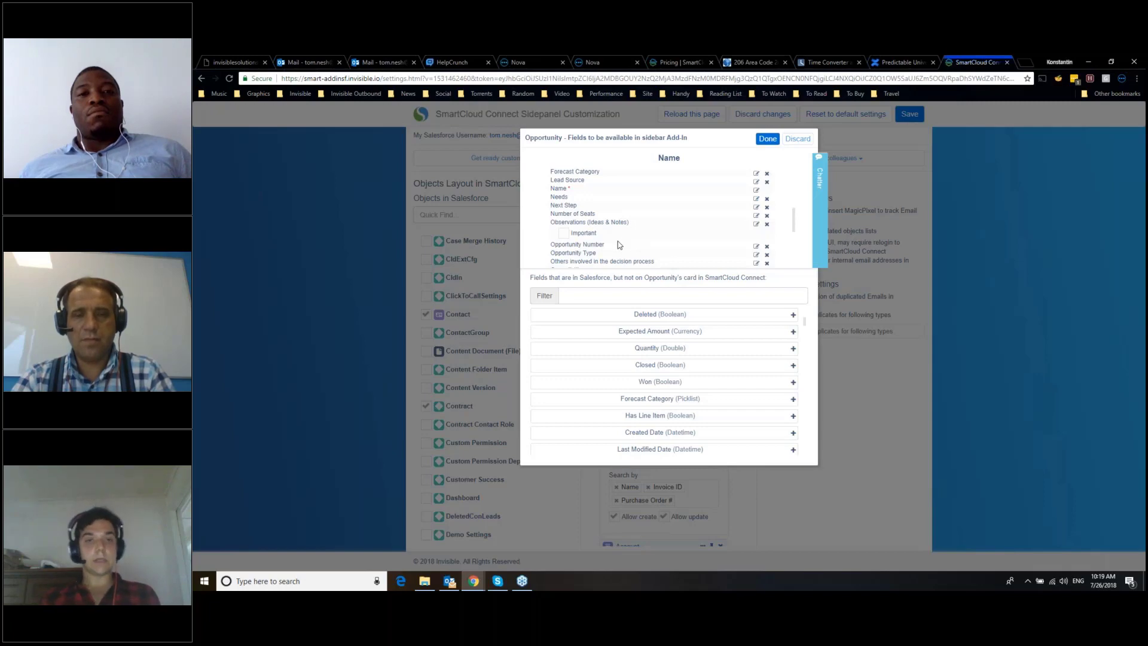
# Switch to Outlook, open the Mingle Analytics account's detailed record from the side panel, and examine its important fields.
pyautogui.click(450, 581)
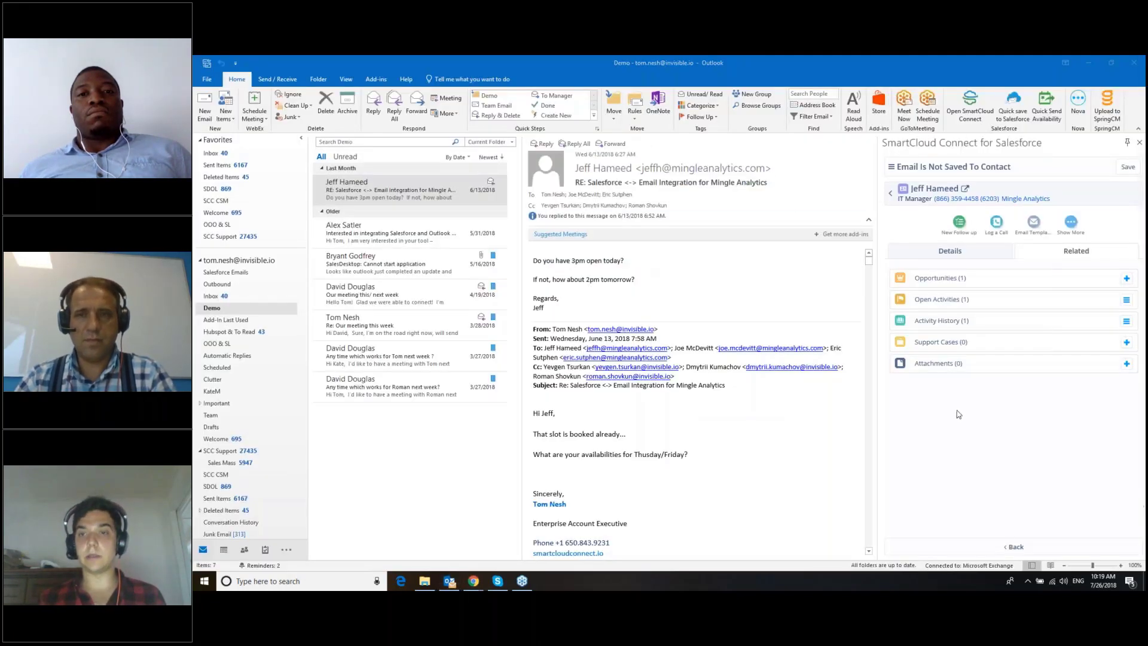
pyautogui.click(890, 197)
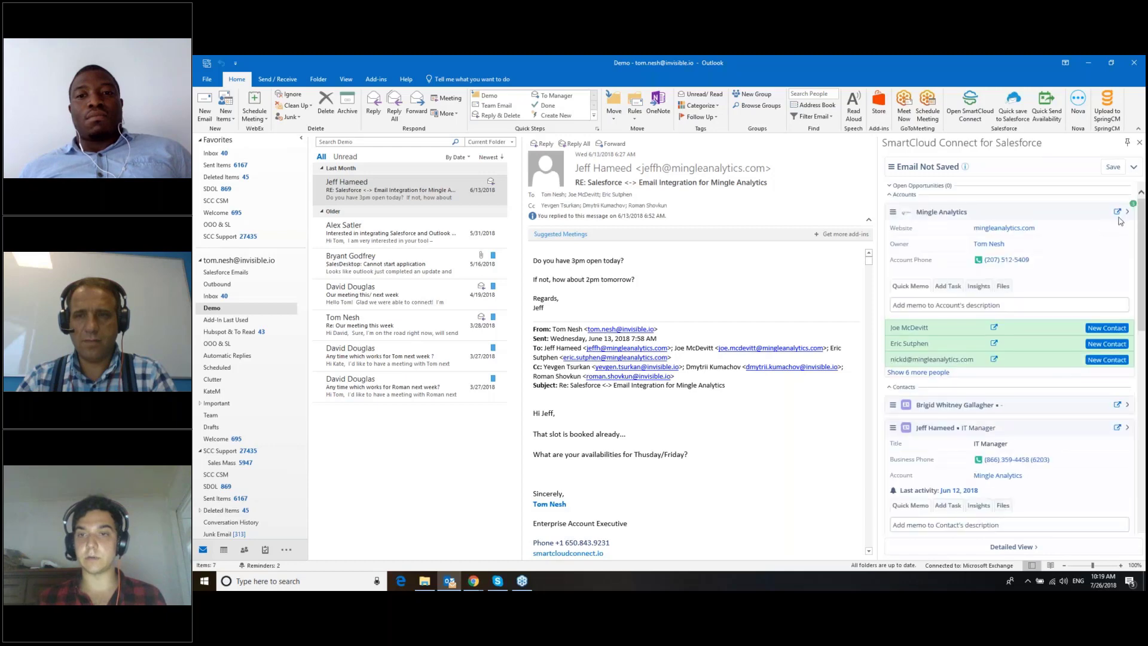
pyautogui.click(1128, 213)
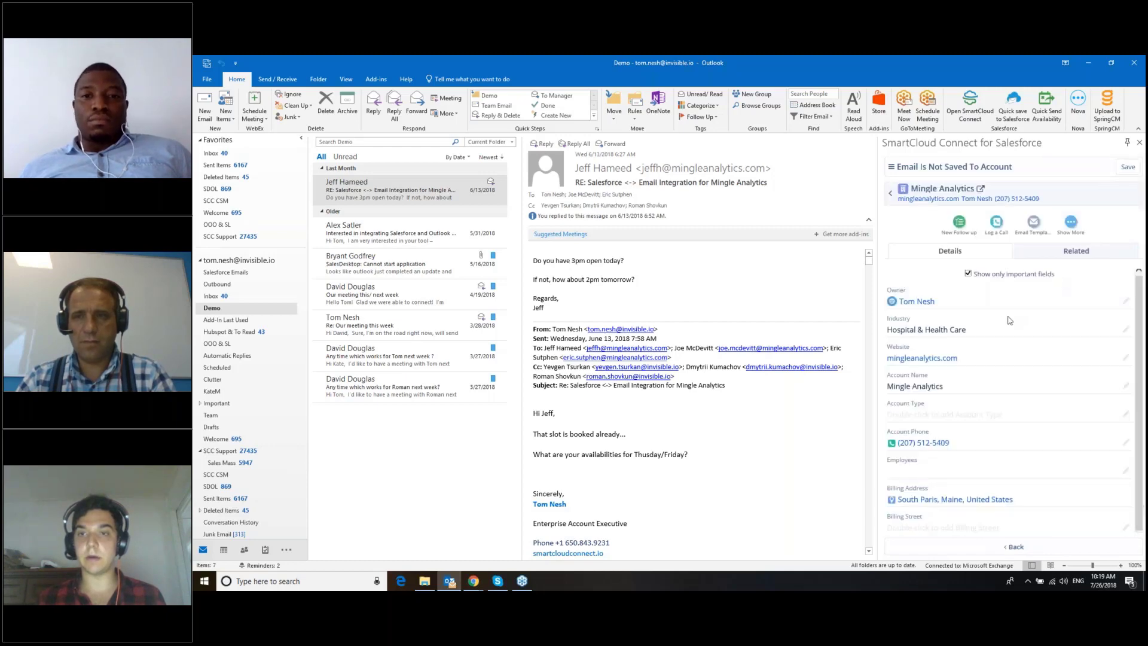
pyautogui.scroll(-5, 973, 360)
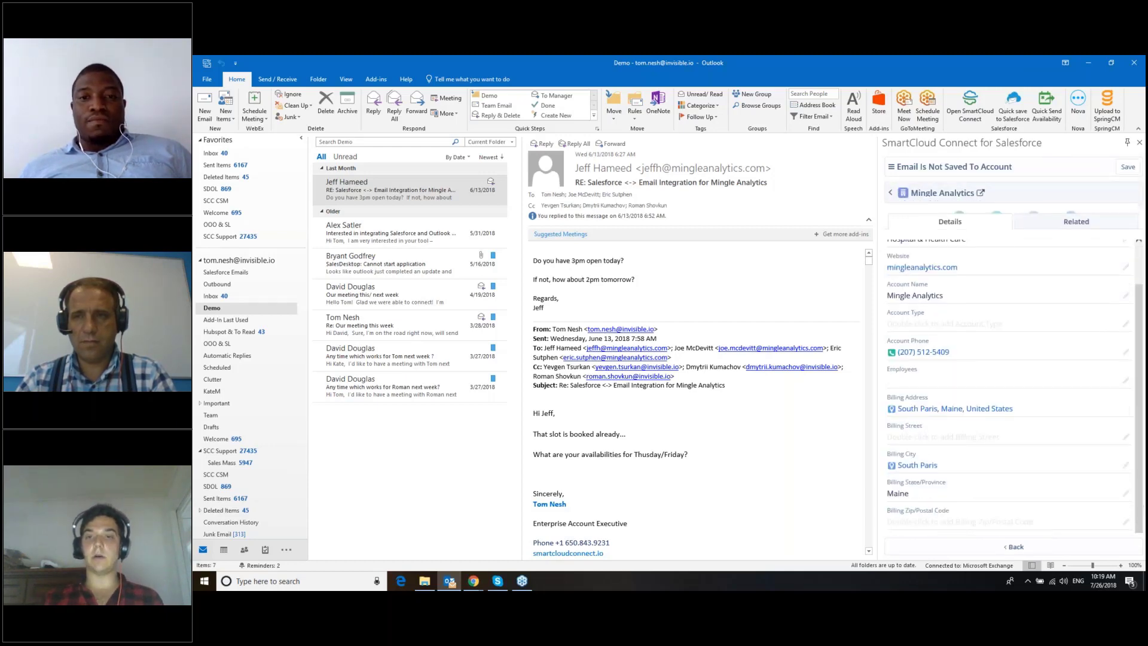
pyautogui.scroll(6, 923, 363)
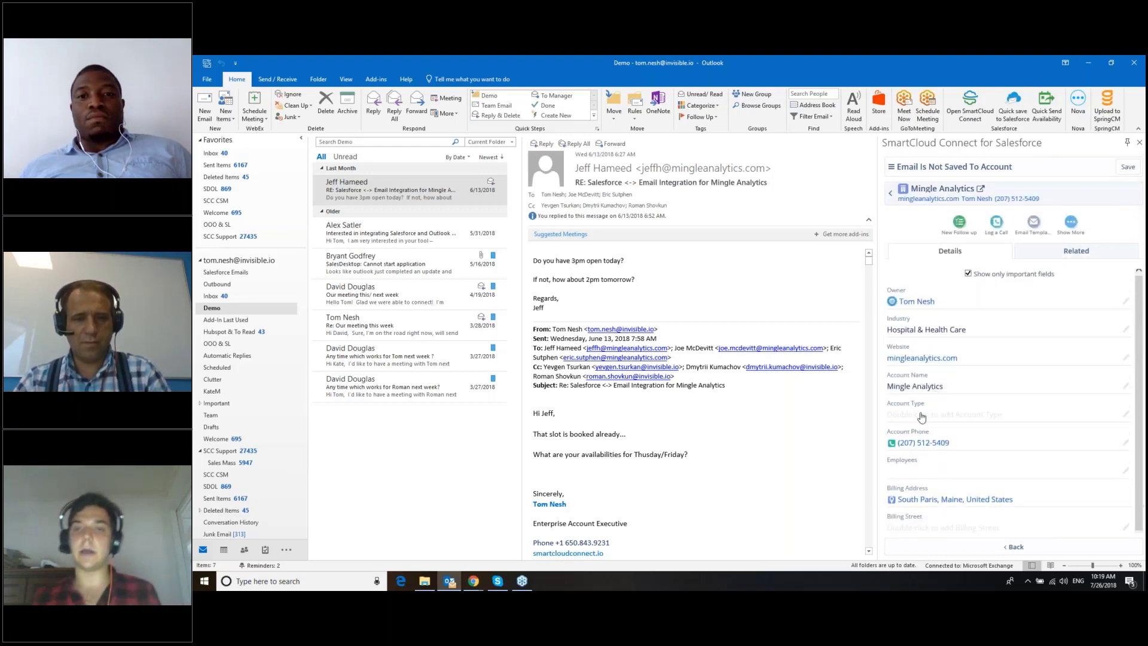
pyautogui.scroll(-2, 949, 436)
pyautogui.scroll(3, 979, 314)
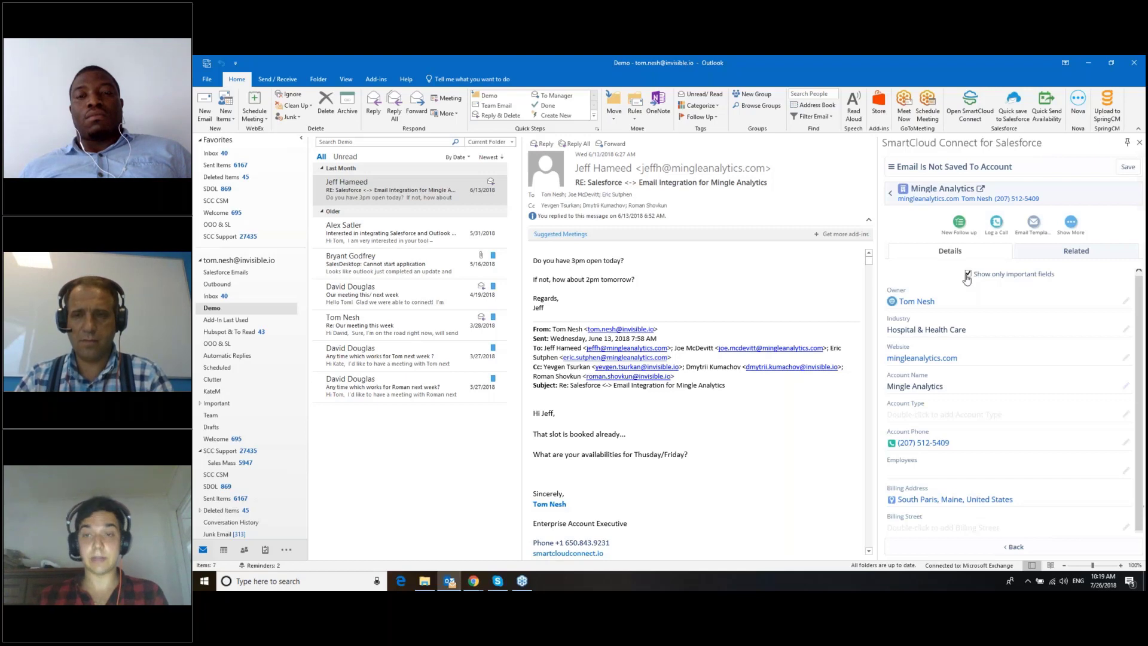
# Turn off showing only important fields for the Mingle Analytics account and look through its full field list.
pyautogui.click(967, 275)
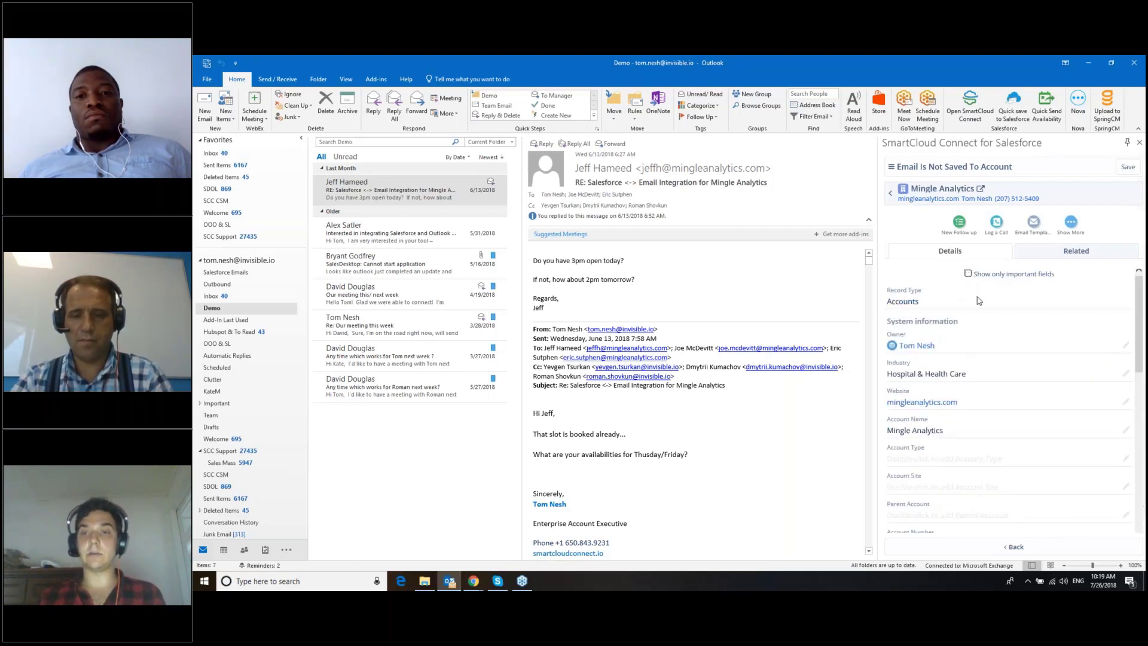
pyautogui.scroll(-2, 973, 336)
pyautogui.scroll(-4, 973, 337)
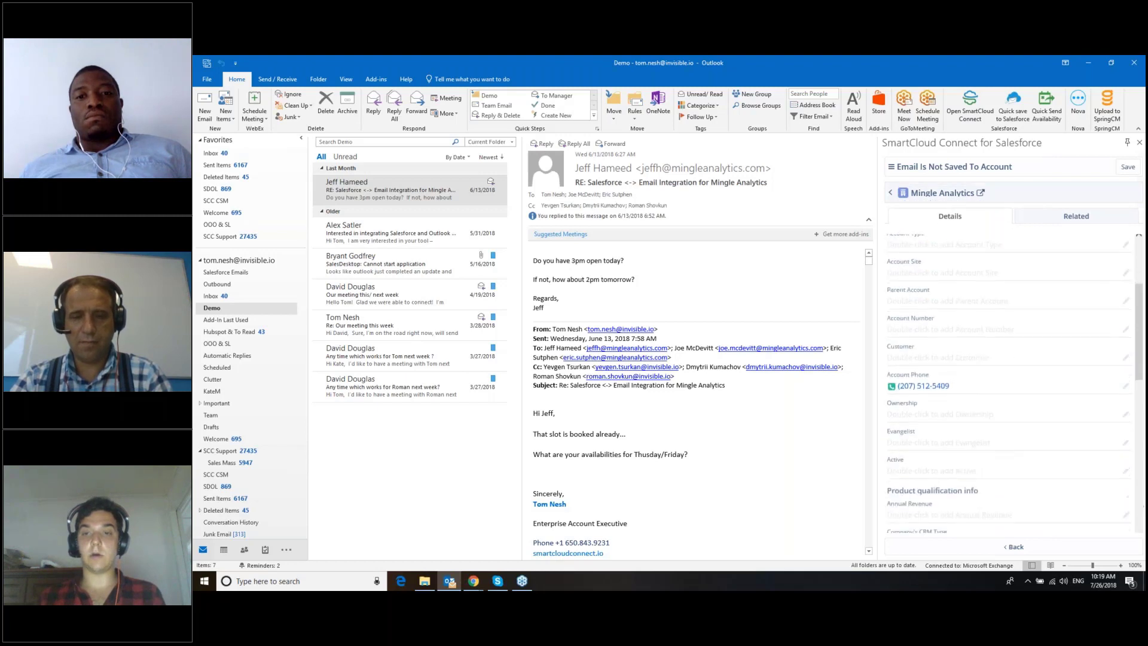
pyautogui.scroll(-3, 1011, 389)
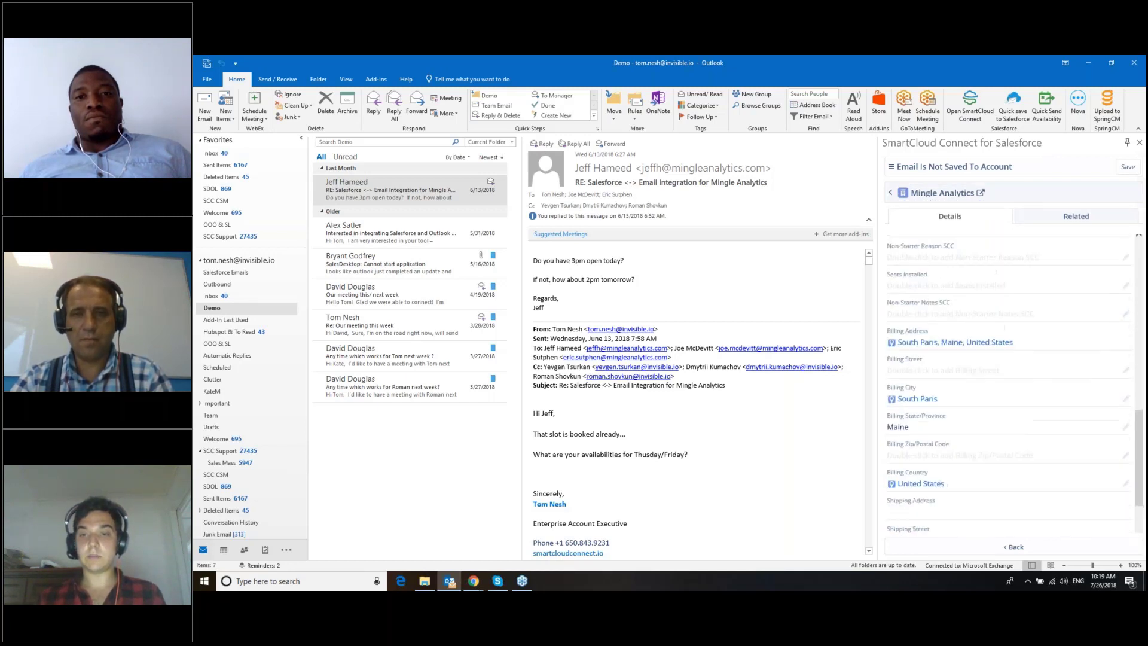
pyautogui.scroll(10, 990, 339)
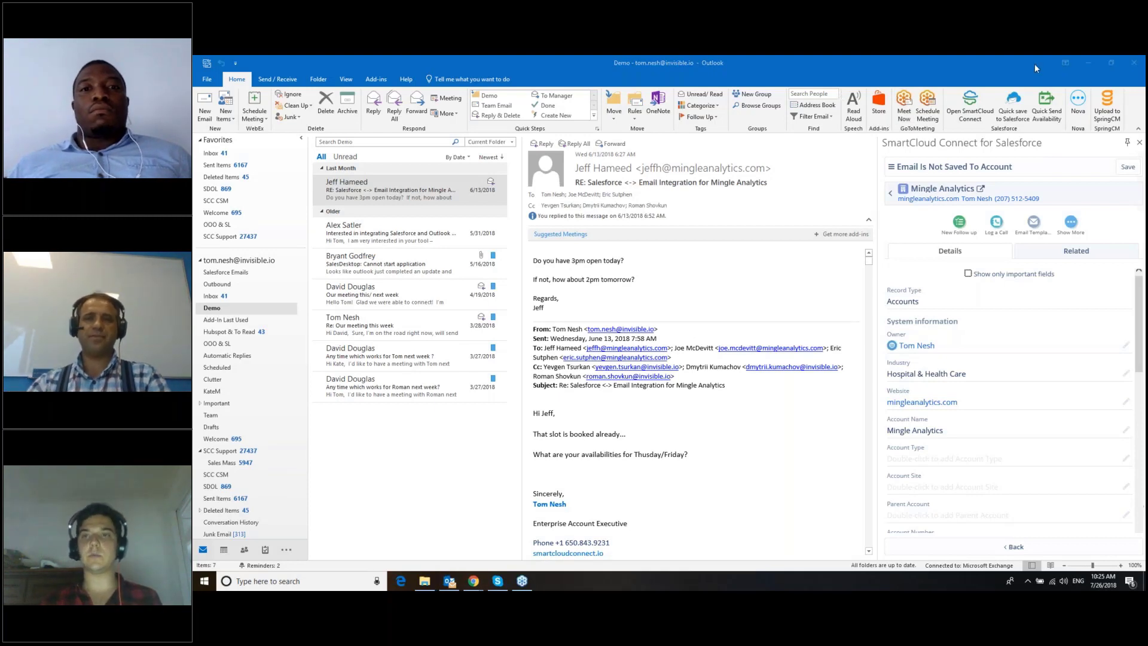
# Review the account's upper fields once more and return to the side panel's overview of records.
pyautogui.scroll(-2, 974, 329)
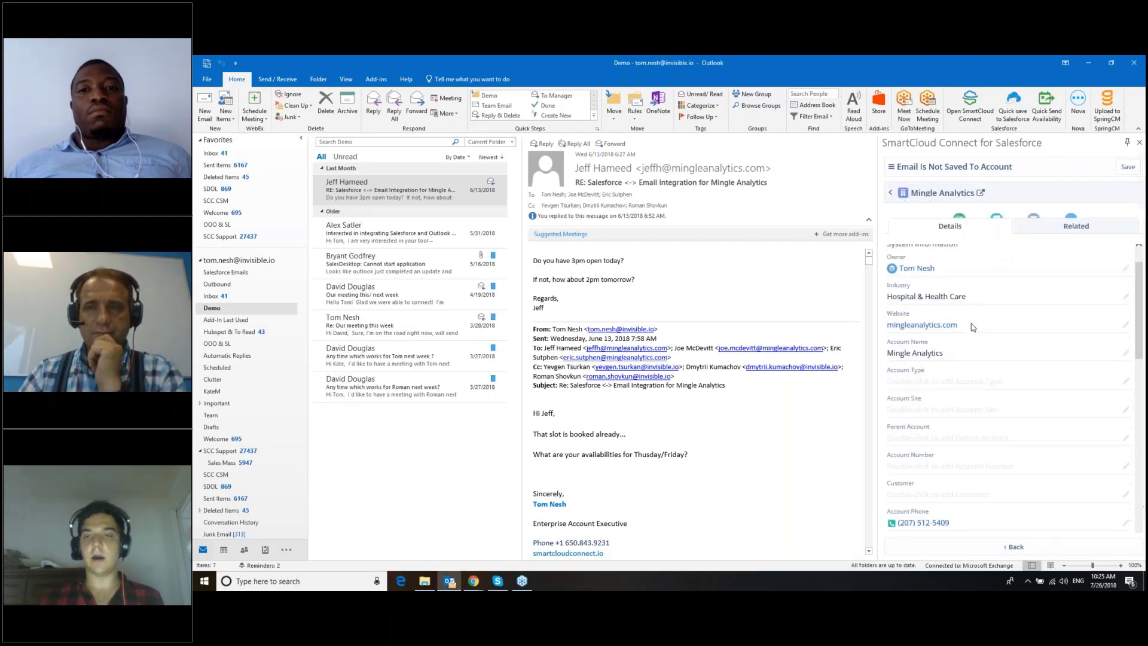
pyautogui.scroll(-2, 973, 327)
pyautogui.scroll(4, 972, 327)
pyautogui.click(891, 194)
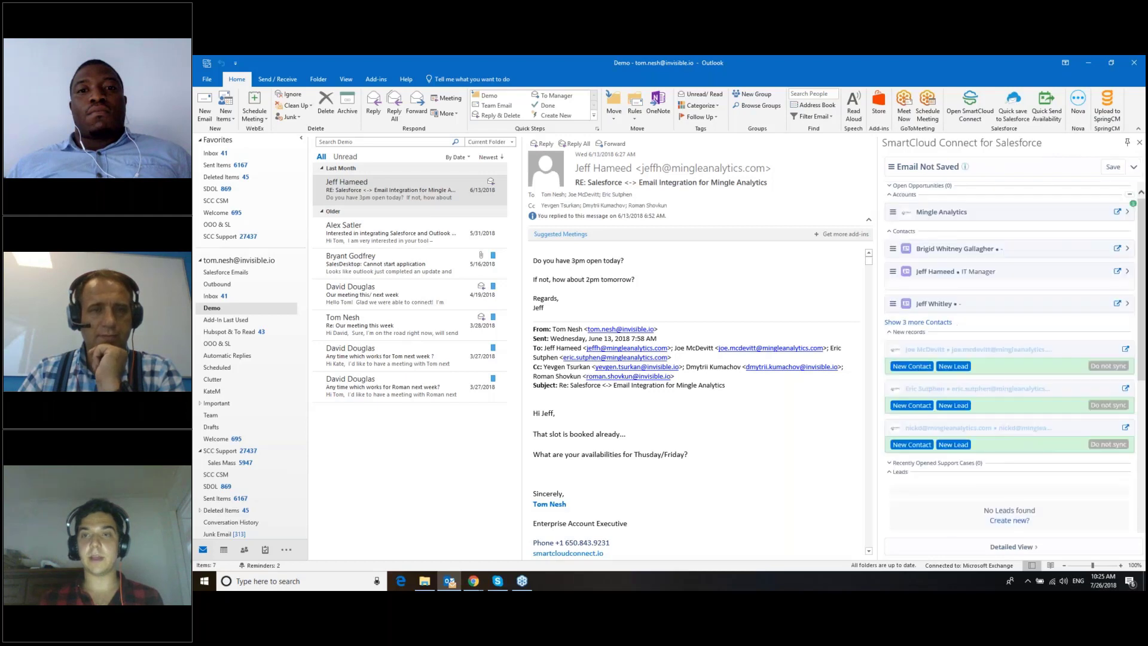
# Open the email open-tracking view from the side panel's smart actions and look through the list of tracked emails.
pyautogui.scroll(-8, 1010, 299)
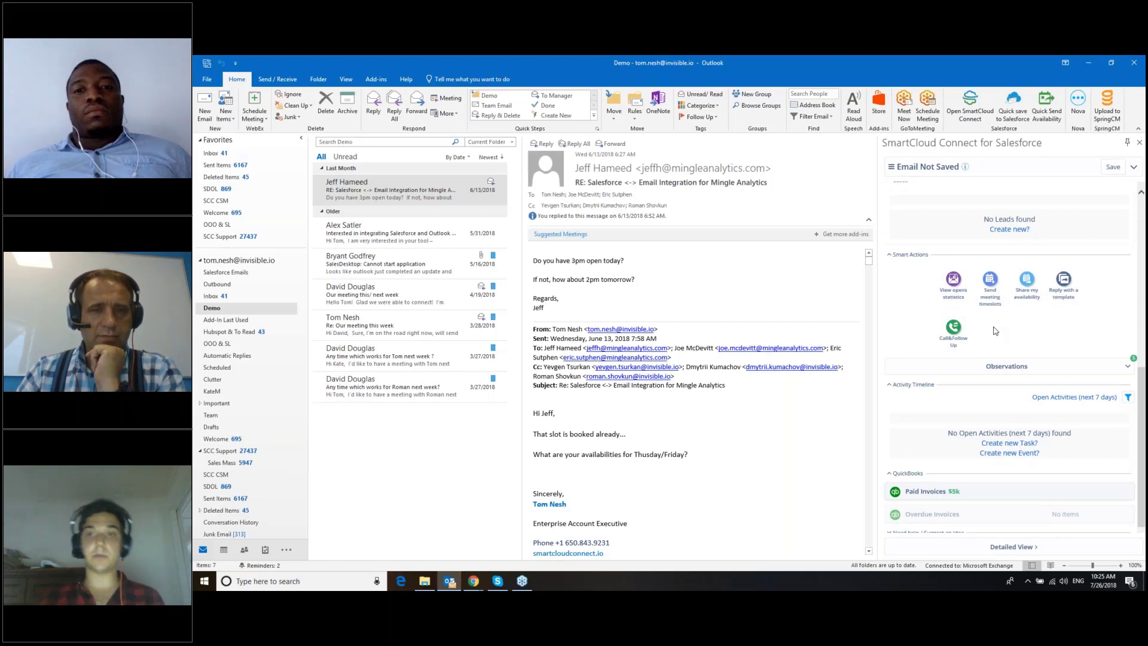
pyautogui.click(960, 299)
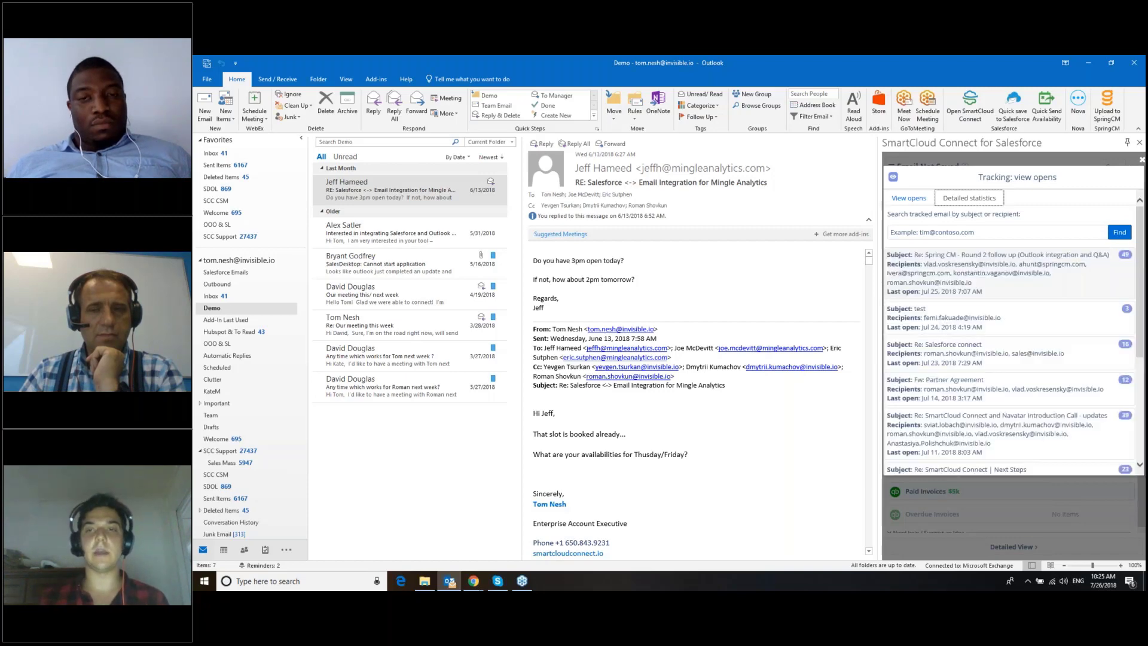
pyautogui.scroll(-2, 981, 314)
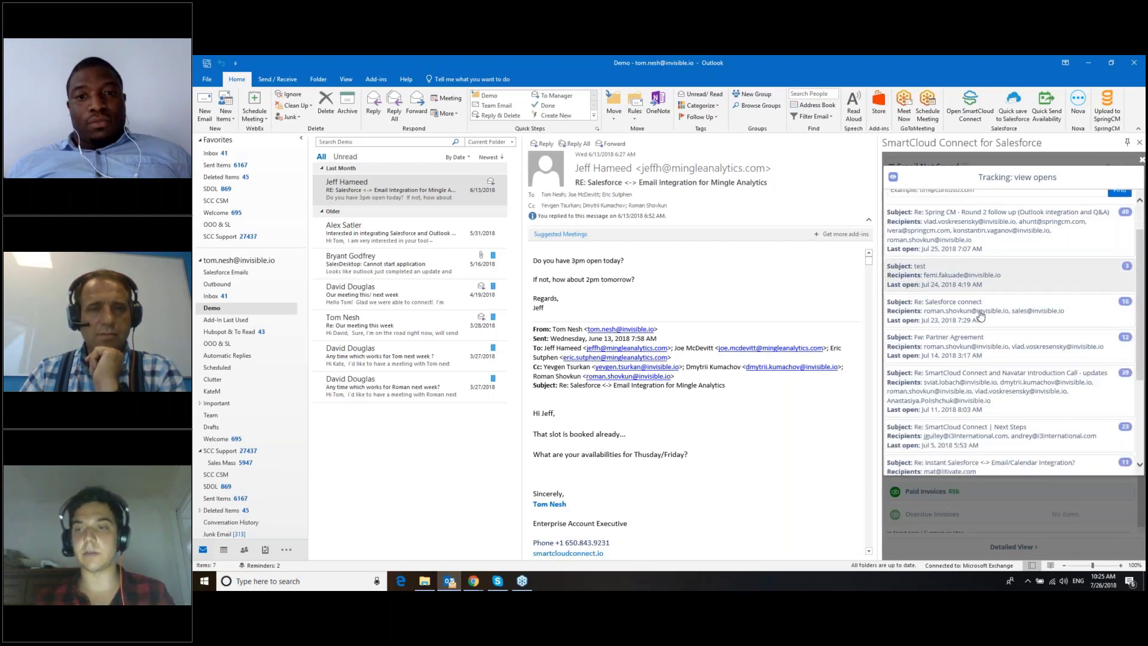
pyautogui.scroll(2, 978, 316)
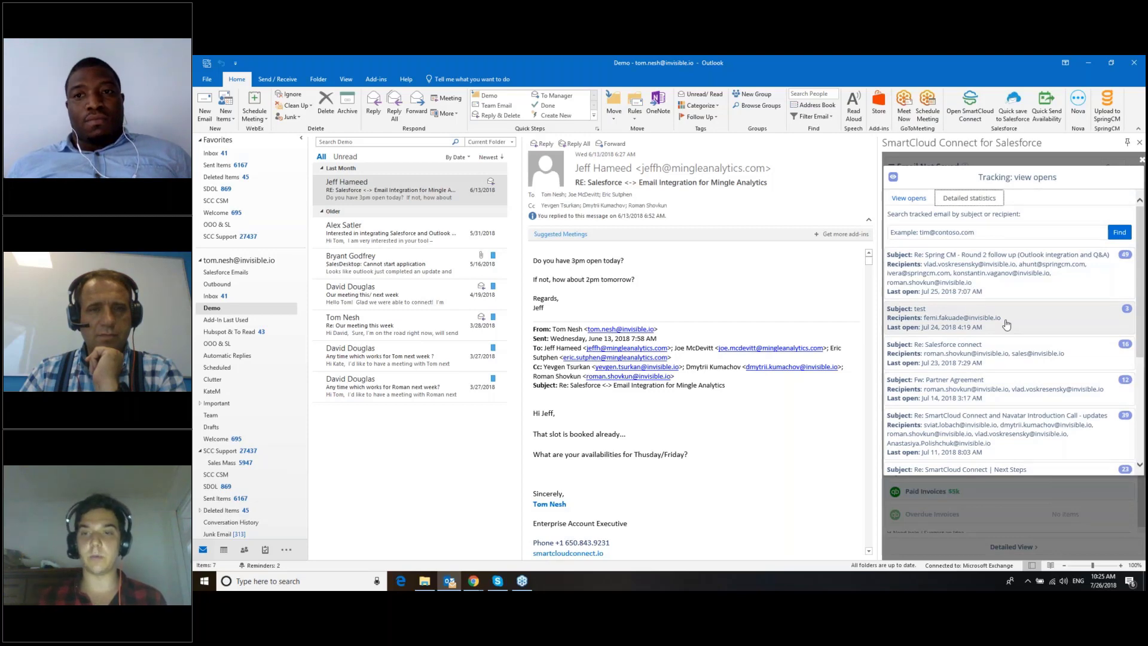
# Open the tracked email "Re: Salesforce connect", examine its opens by time, location and device, and close the message.
pyautogui.click(973, 357)
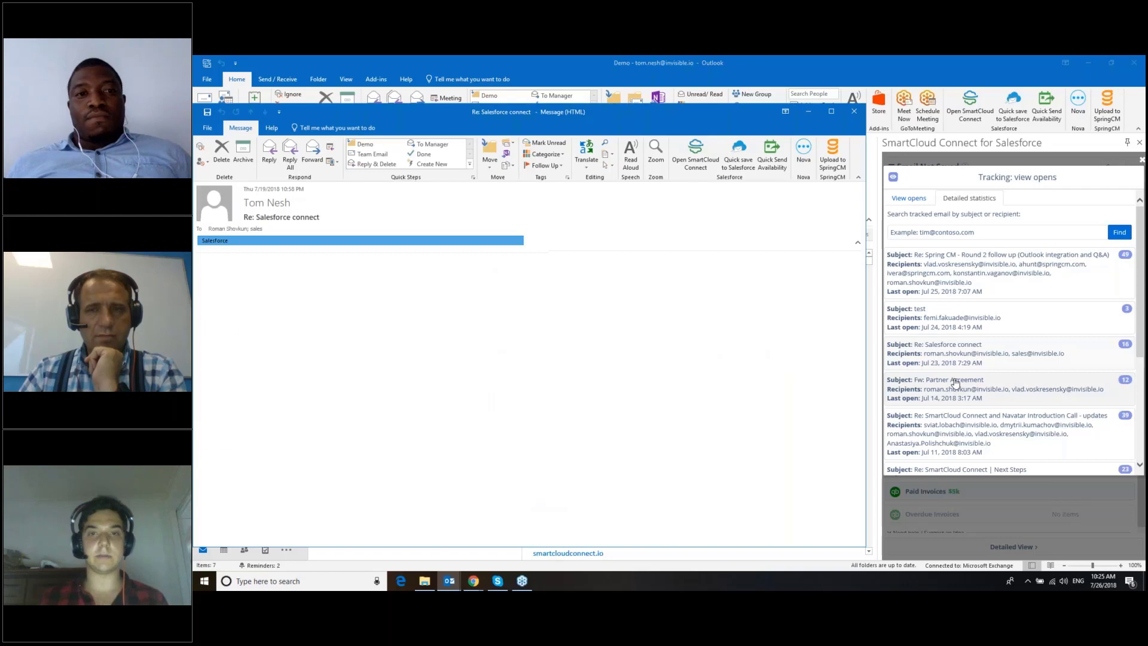
pyautogui.moveTo(622, 116); pyautogui.dragTo(488, 118)
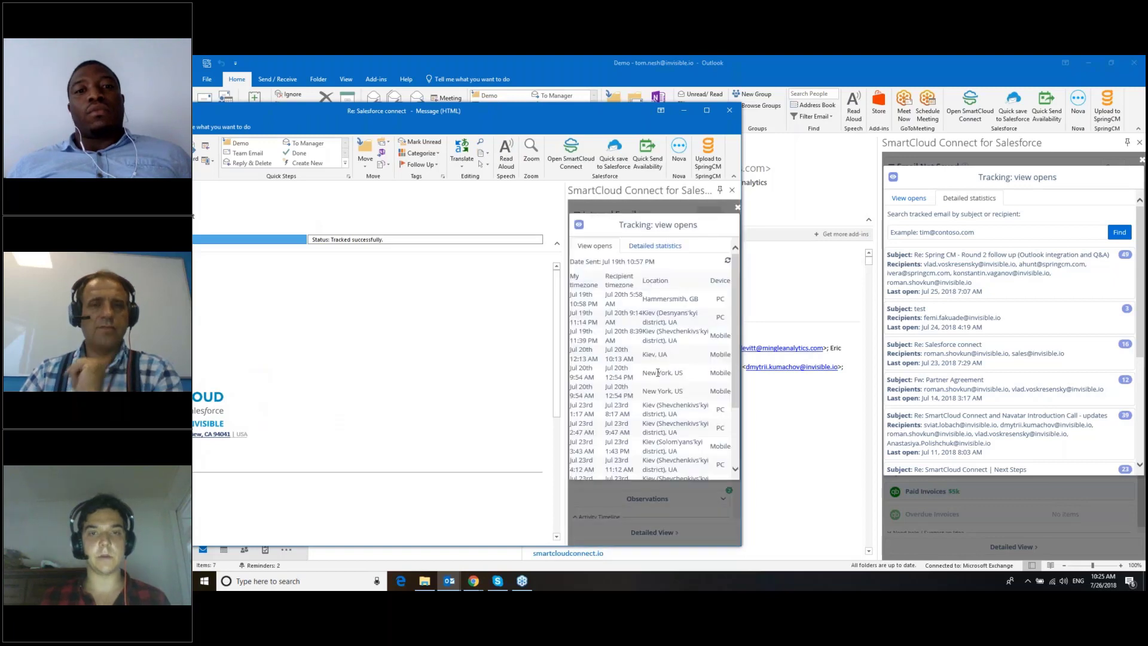
pyautogui.scroll(-3, 652, 359)
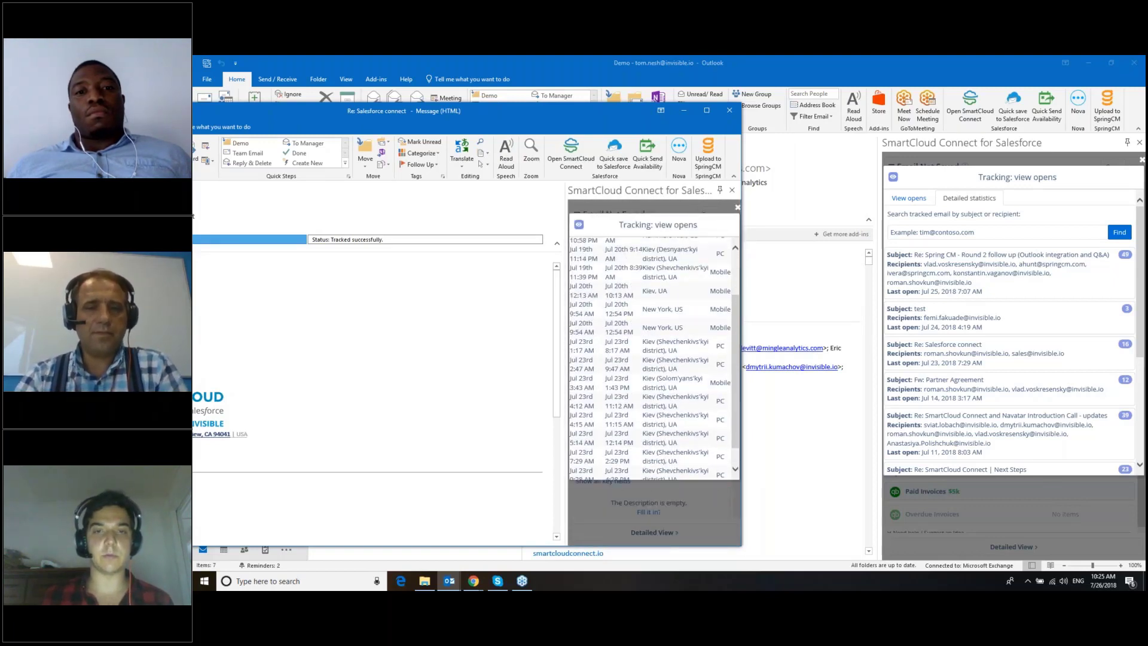
pyautogui.scroll(2, 655, 359)
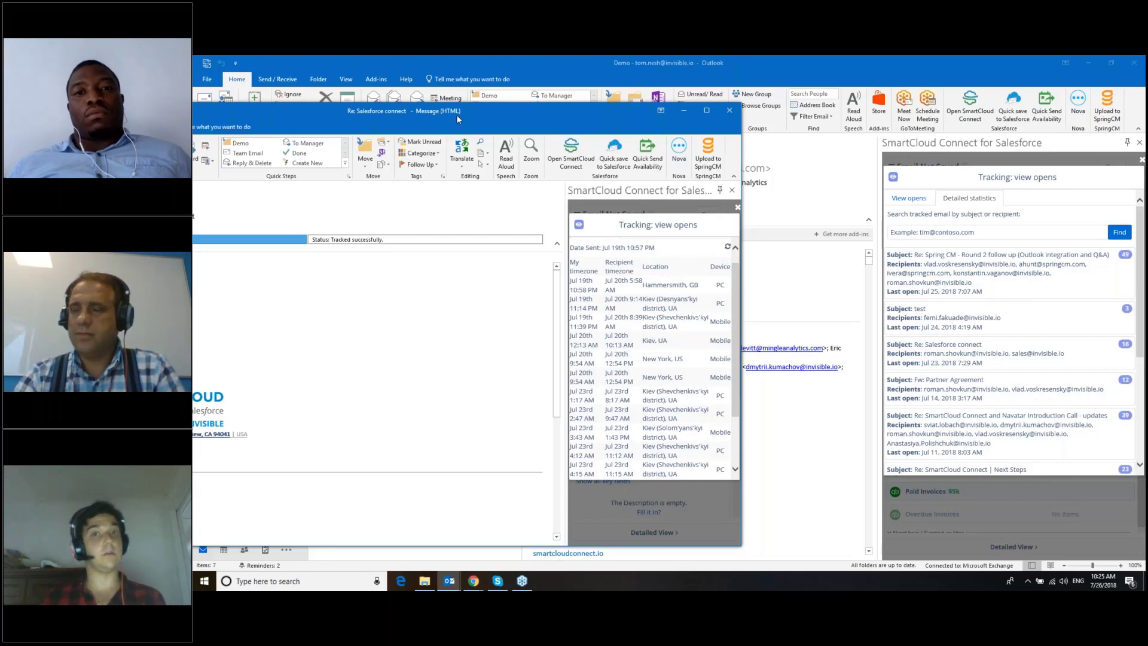
pyautogui.moveTo(457, 114); pyautogui.dragTo(422, 131)
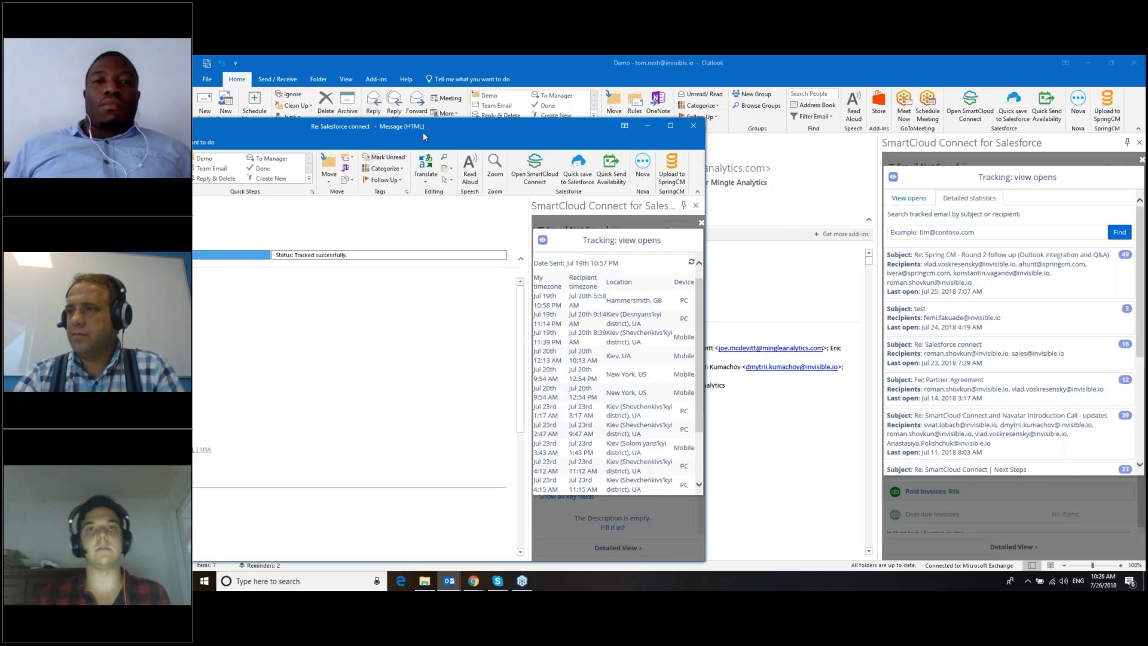
pyautogui.click(685, 129)
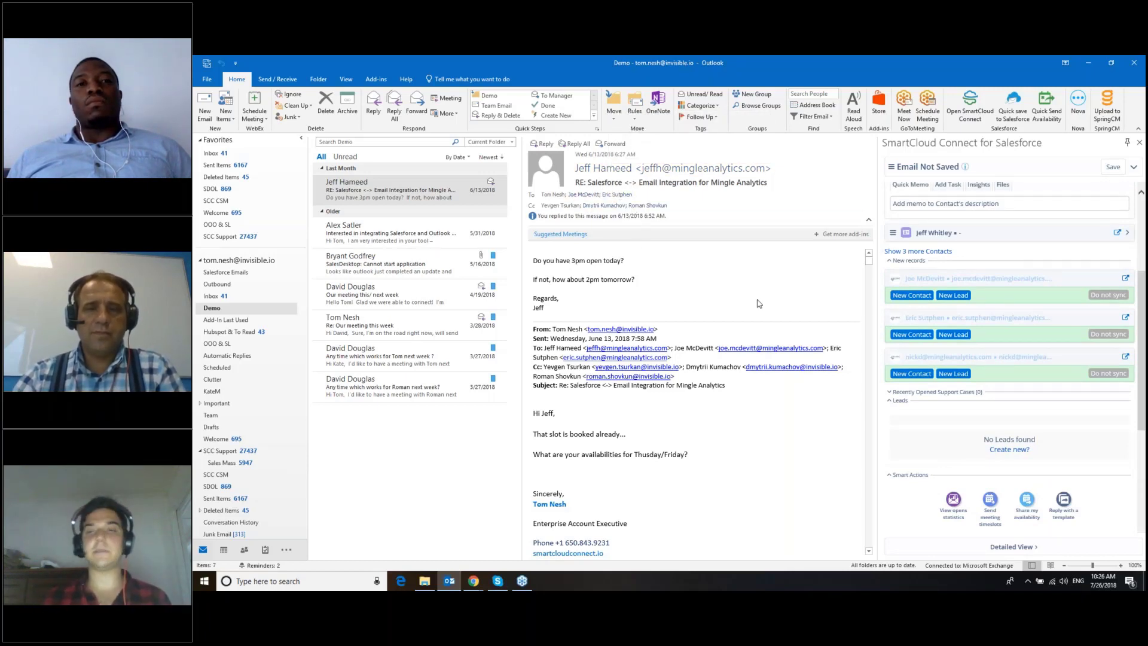
# Start sending meeting timeslots from the smart actions, dismiss the OneDrive sign-in, and continue past the 1 h meeting's details to the calendar.
pyautogui.scroll(-3, 1017, 335)
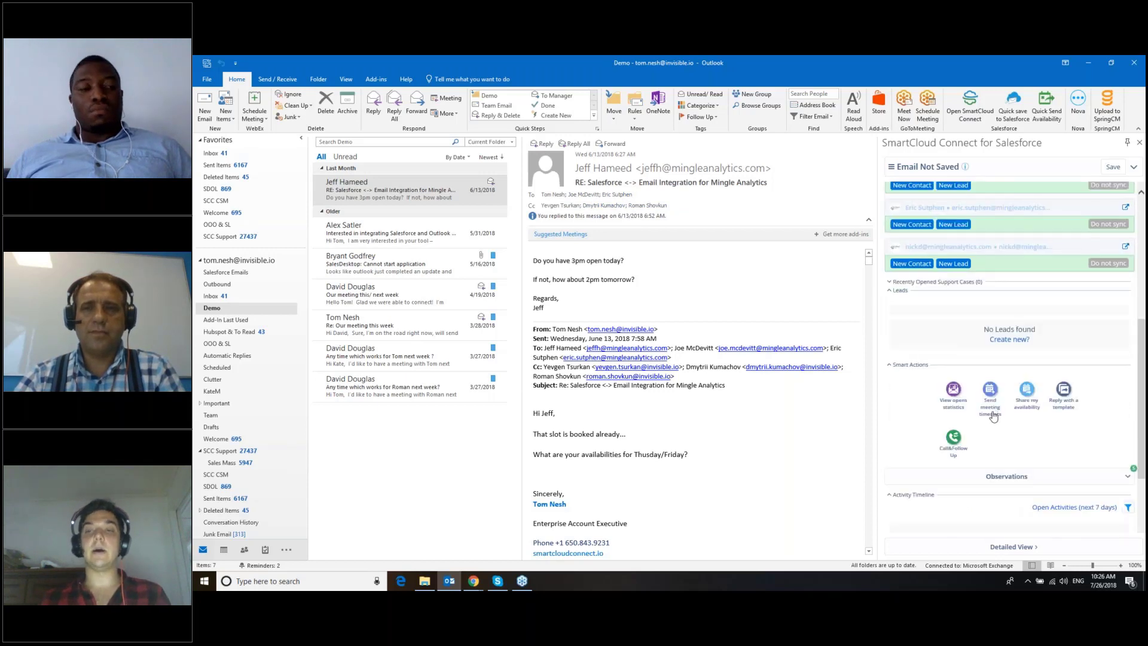
pyautogui.click(993, 407)
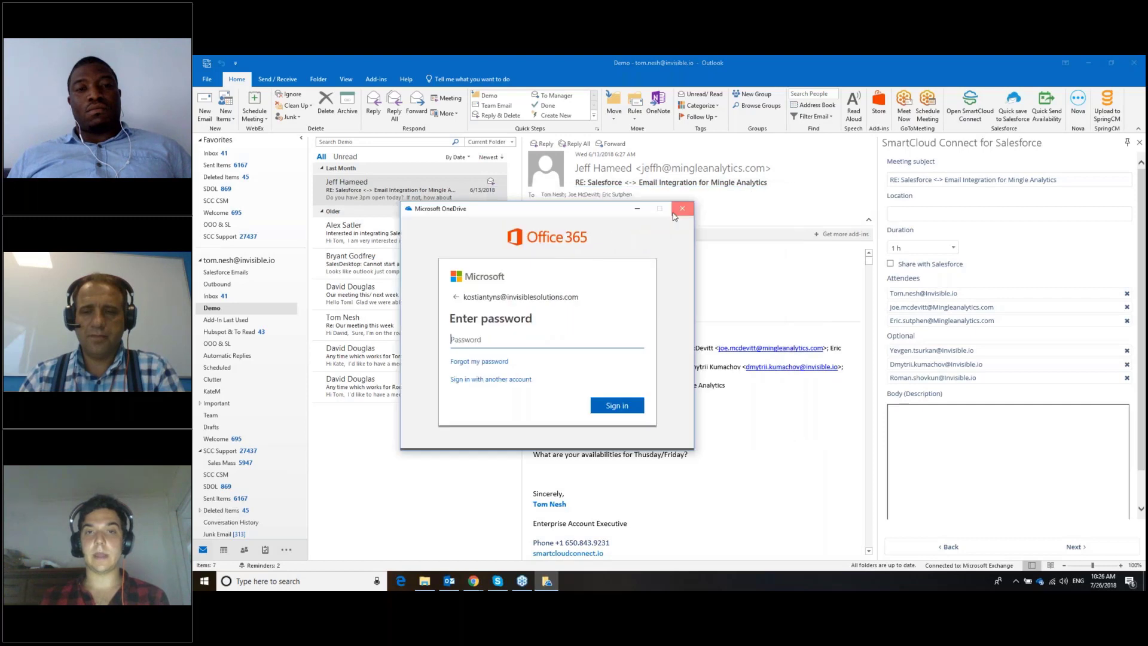
pyautogui.click(673, 214)
pyautogui.scroll(-1, 996, 299)
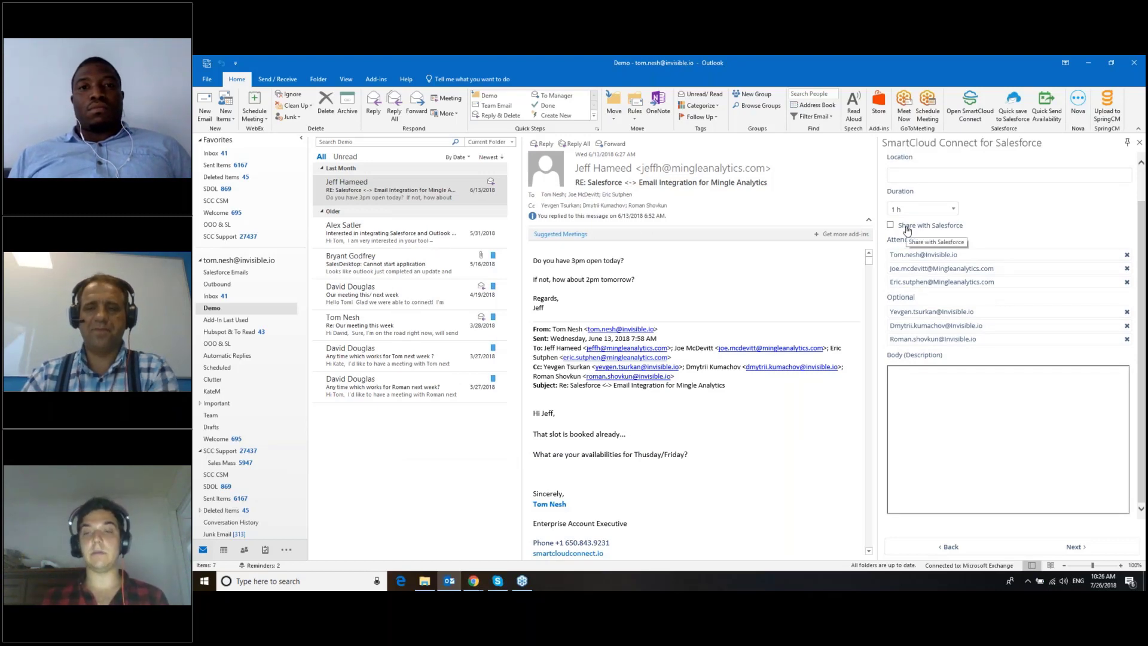
pyautogui.click(1074, 547)
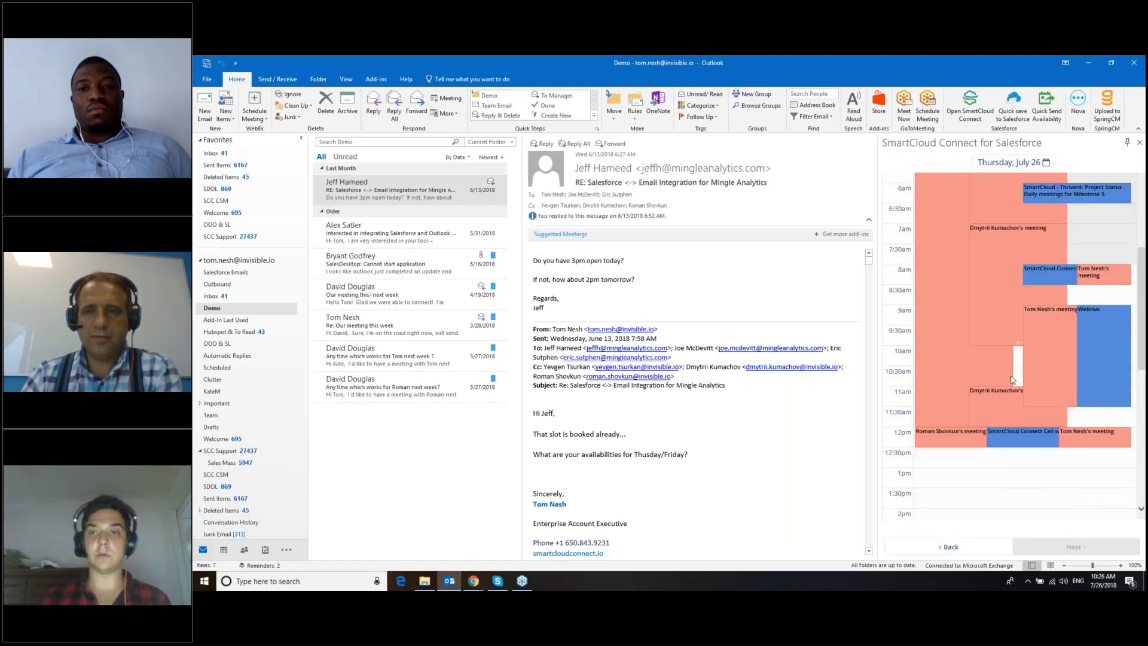
# Select the free timeslots 12:45 PM - 1:45 PM and 2:30 PM - 3:30 PM on Thursday, July 26.
pyautogui.scroll(5, 1025, 350)
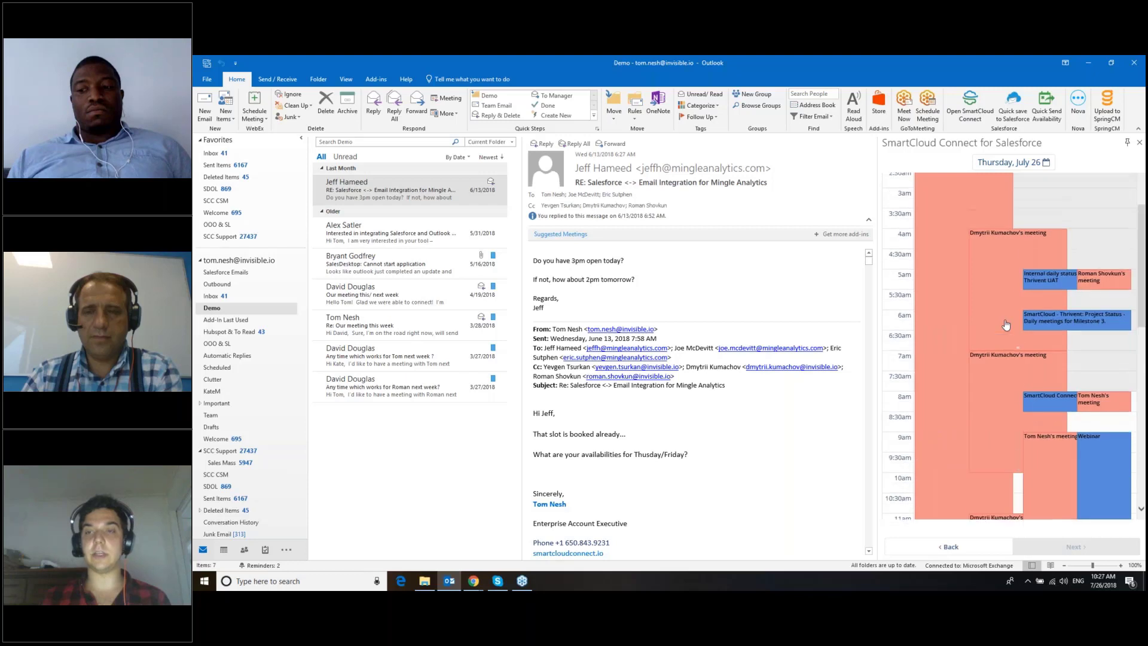
pyautogui.scroll(-3, 1013, 347)
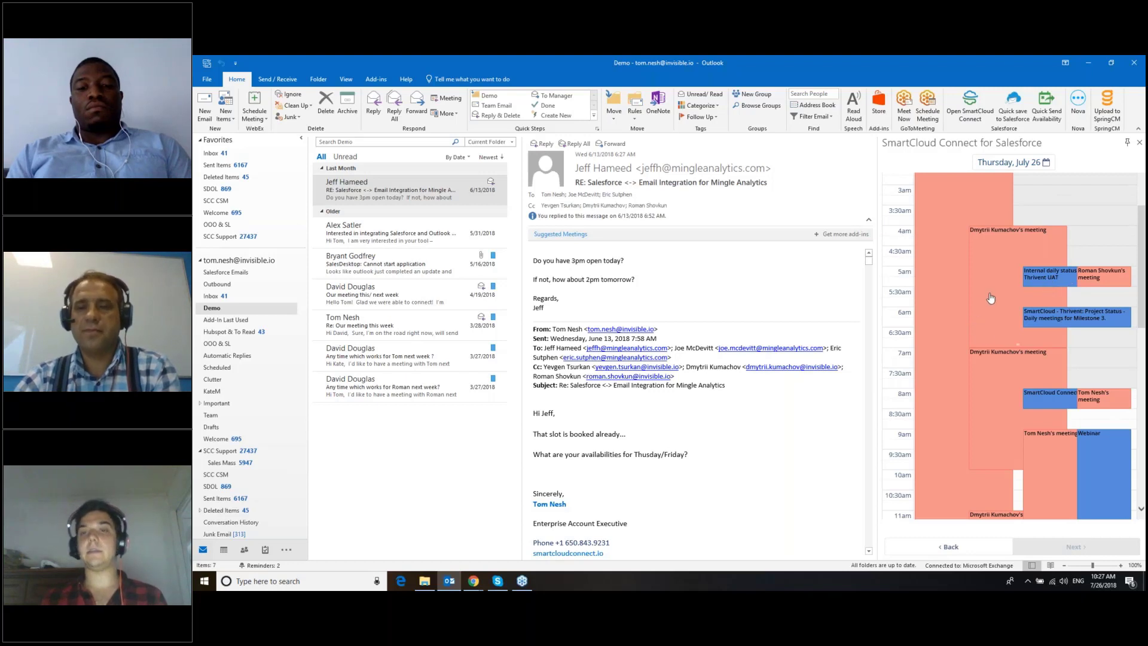
pyautogui.scroll(-2, 985, 362)
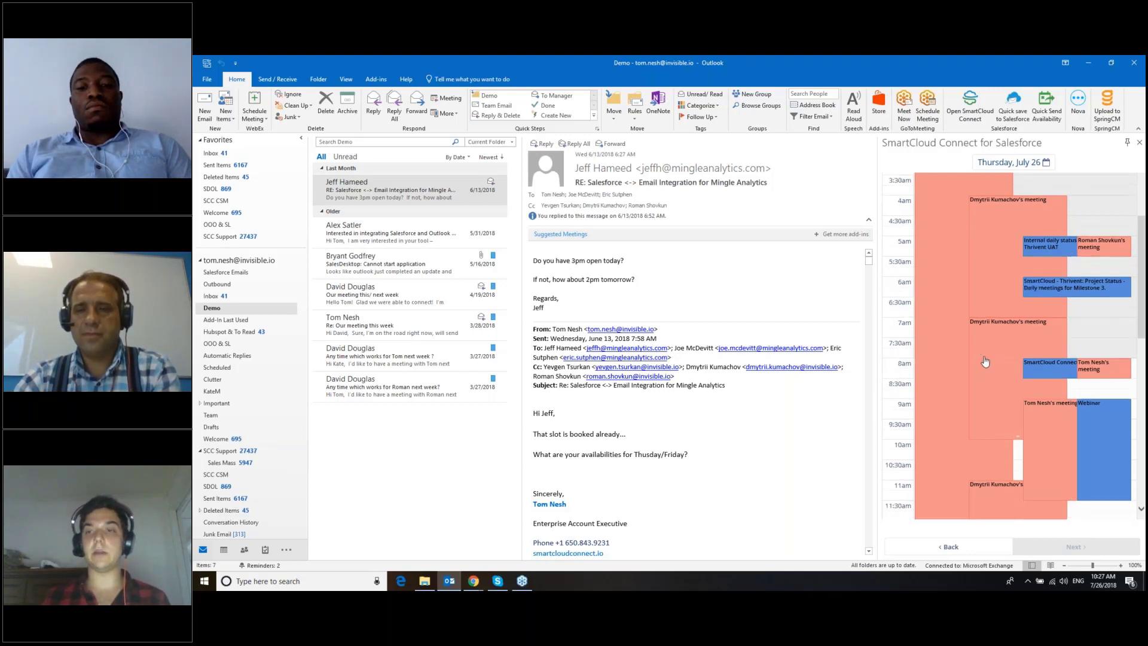
pyautogui.scroll(-6, 987, 370)
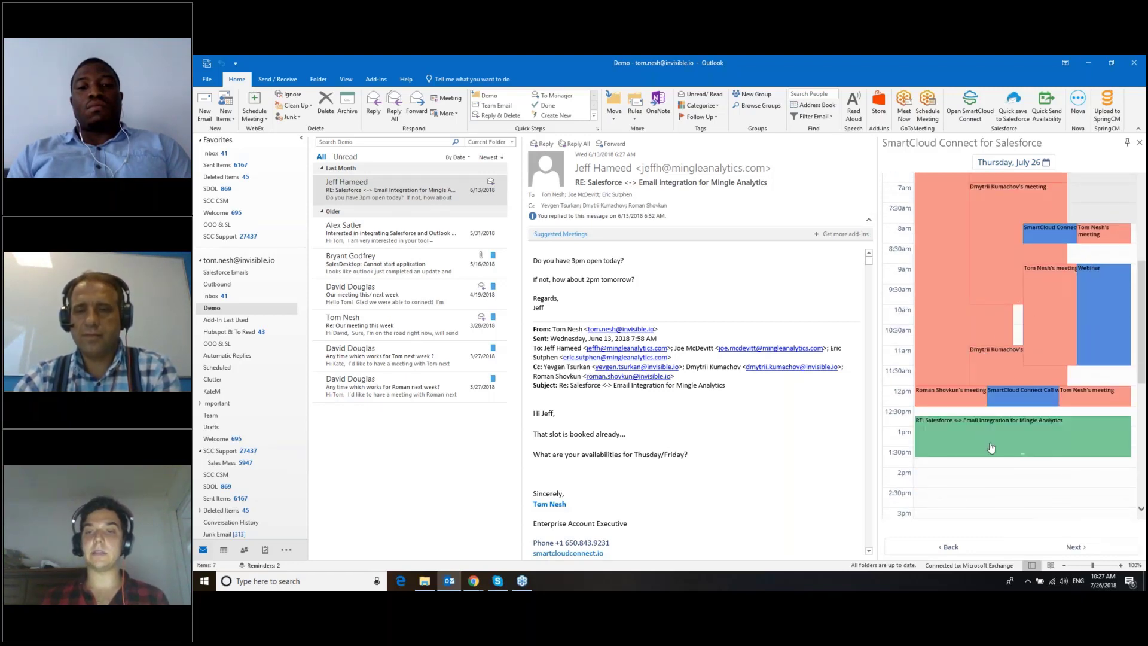
pyautogui.click(976, 389)
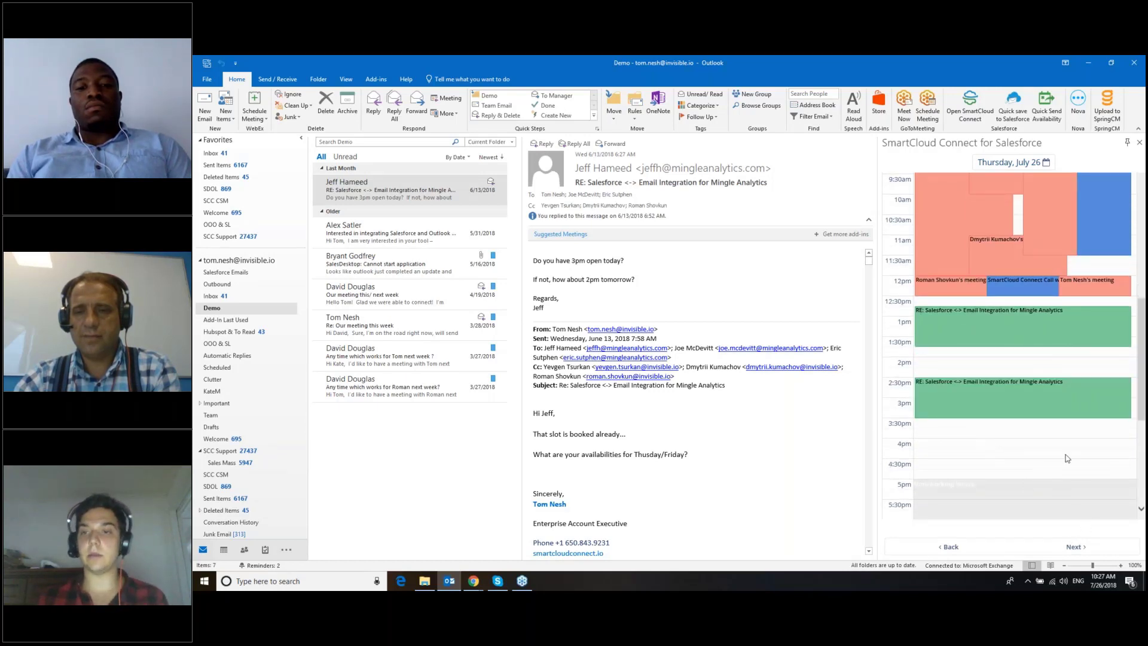
# Switch the calendar to Friday, July 27 and select the timeslots 2:15 PM - 3:15 PM and 3:30 PM - 4:30 PM.
pyautogui.click(1019, 163)
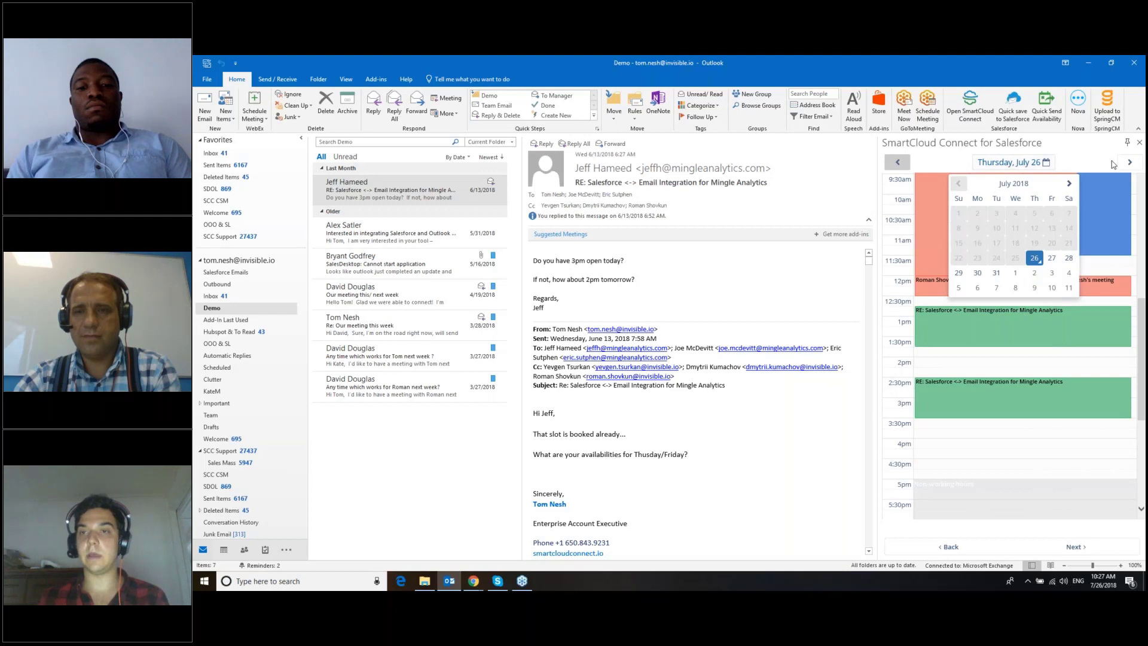
pyautogui.click(1127, 165)
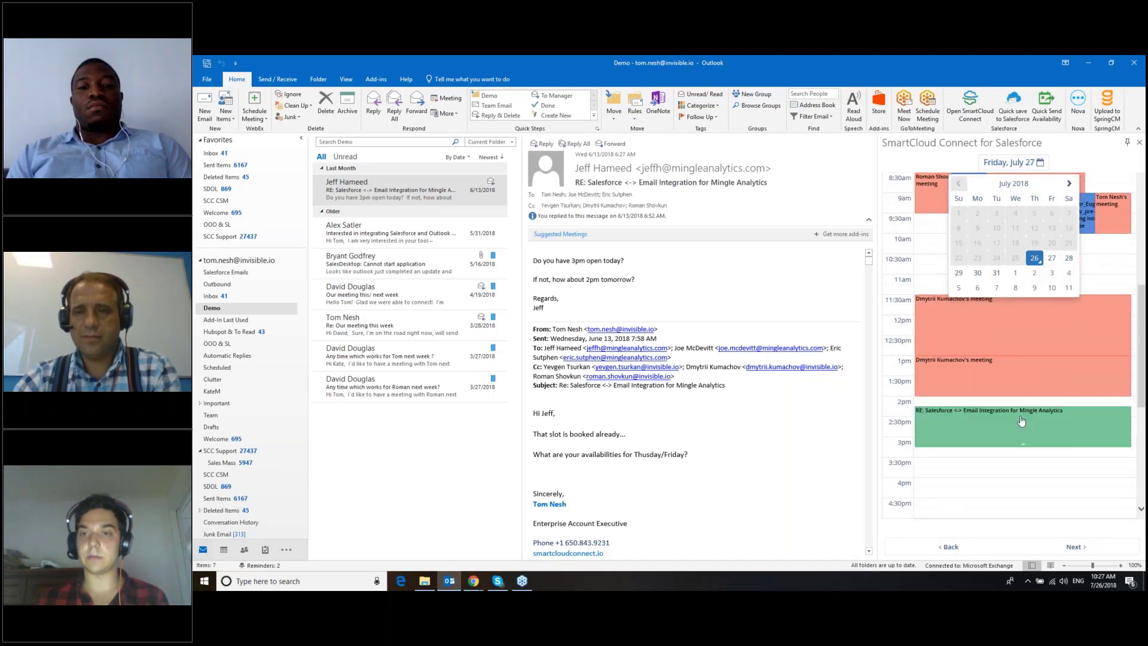
pyautogui.click(1018, 464)
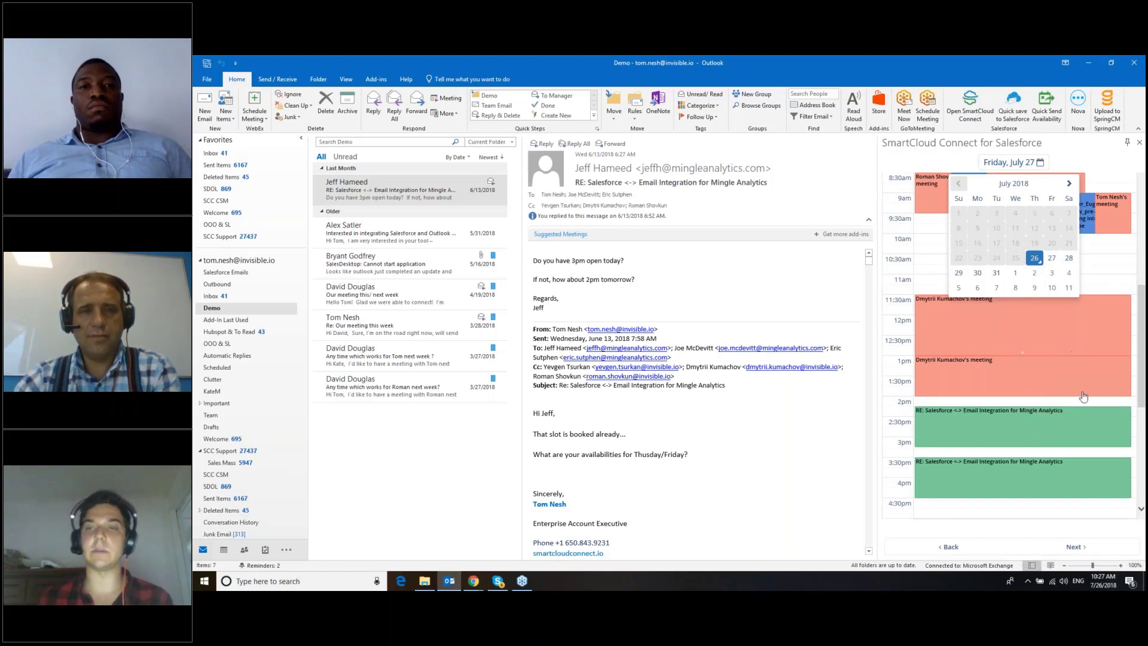
# Review the meeting summary, generate the reply email with the proposed timeslots, and follow the 12:45 PM - 1:45 PM link.
pyautogui.click(1075, 546)
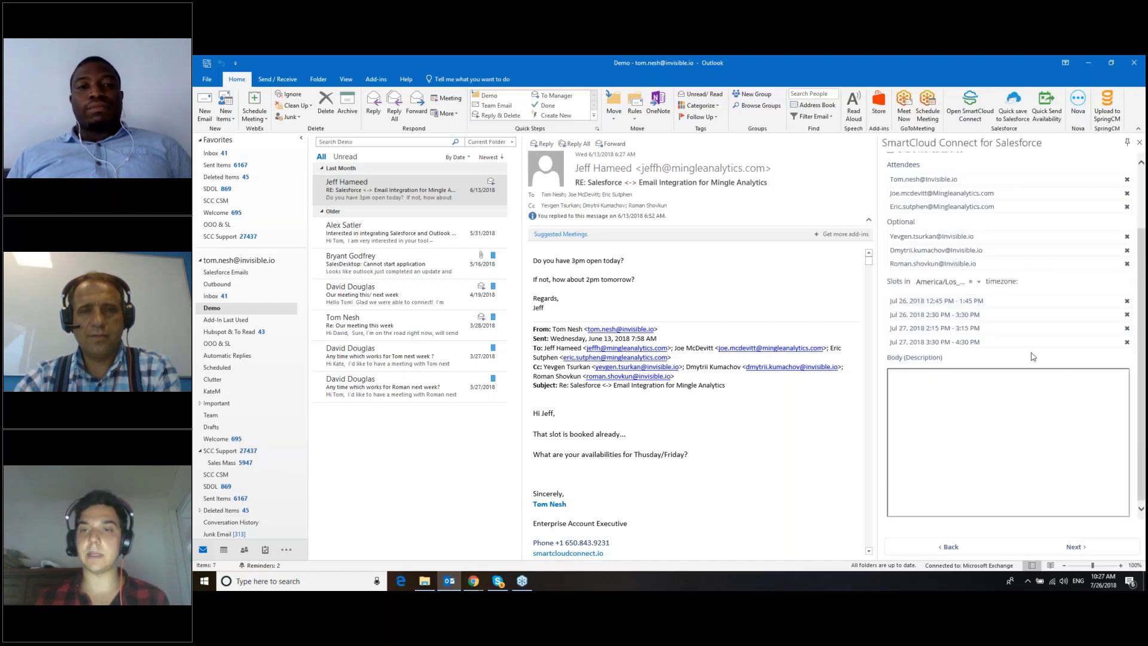
pyautogui.scroll(3, 1034, 358)
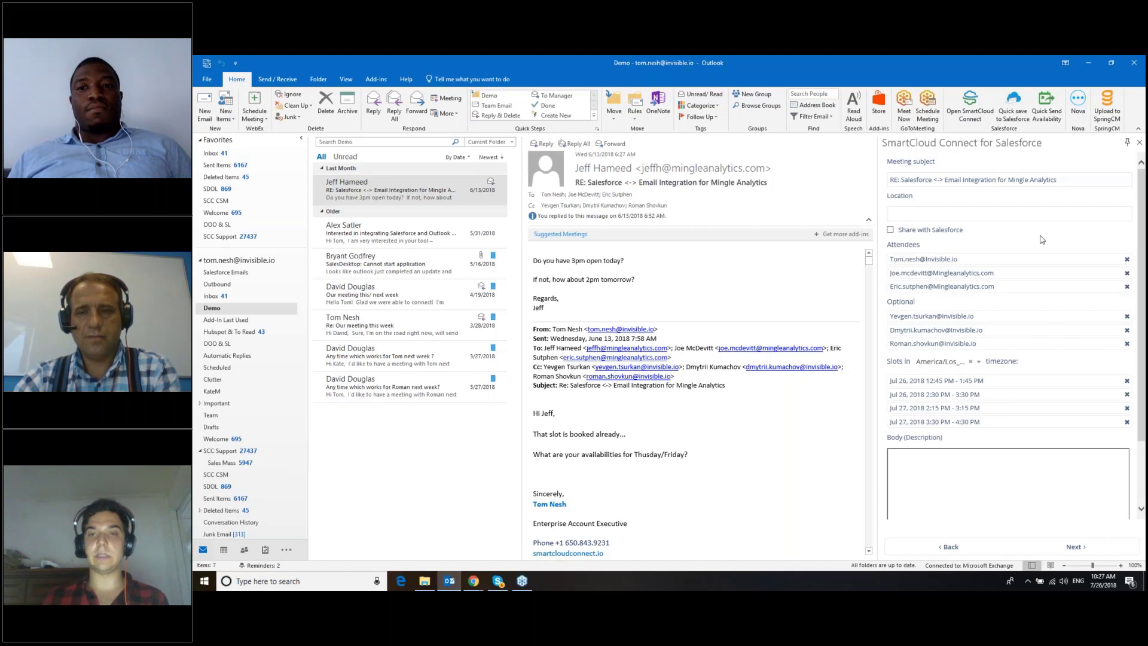
pyautogui.click(1075, 546)
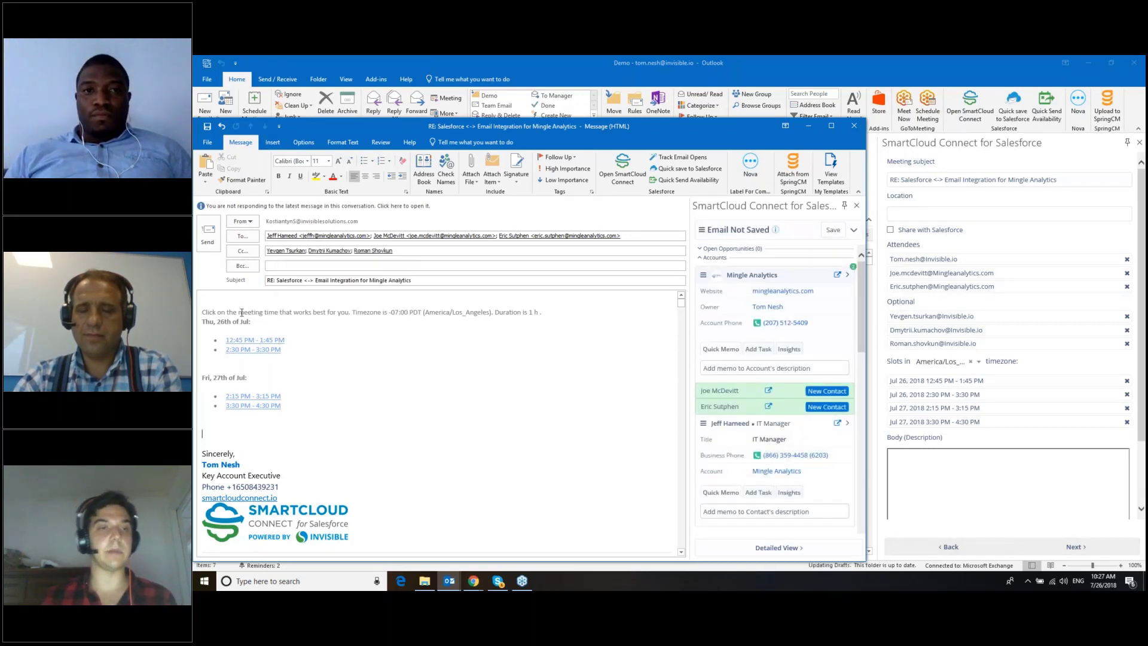
pyautogui.keyDown('ctrl'); pyautogui.click(275, 339); pyautogui.keyUp('ctrl')
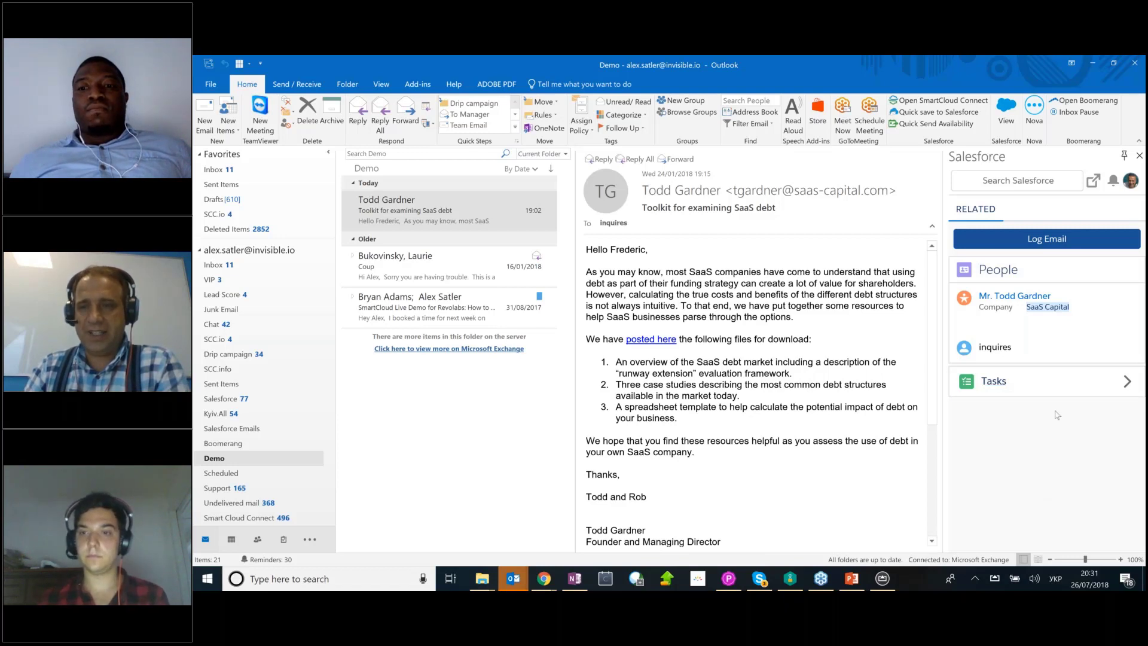
# Open the tasks list in the native Salesforce sidebar, view Today's Tasks instead of All Overdue Tasks, and return to the related records.
pyautogui.hotkey('alt', 'shift')
pyautogui.click(1033, 385)
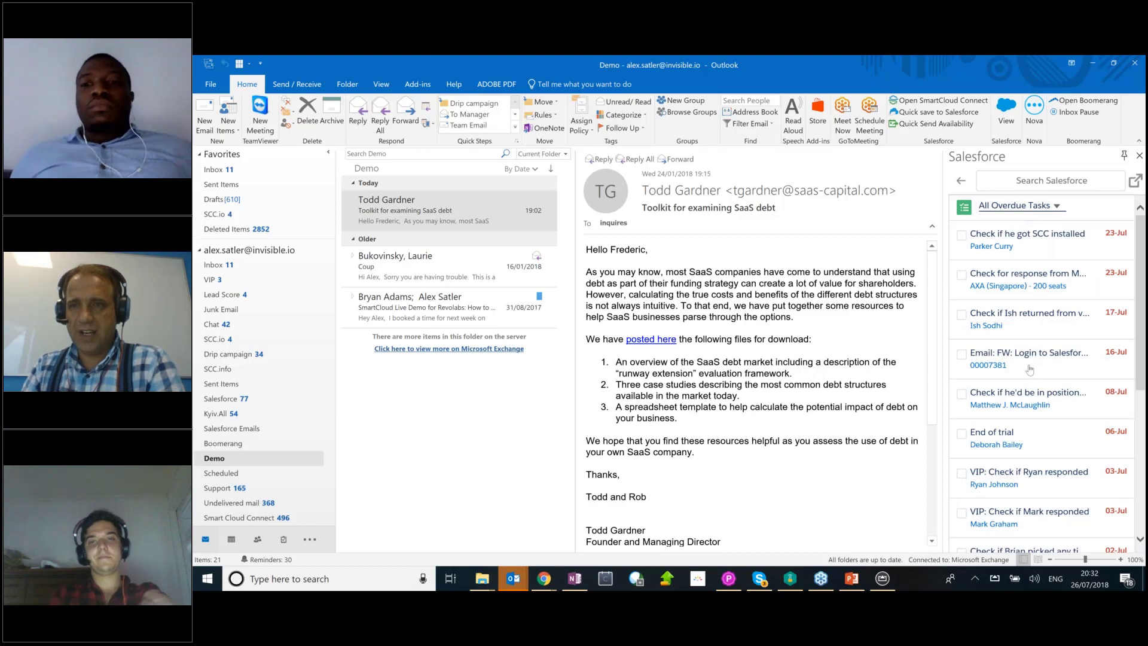
pyautogui.click(1055, 206)
pyautogui.click(1010, 213)
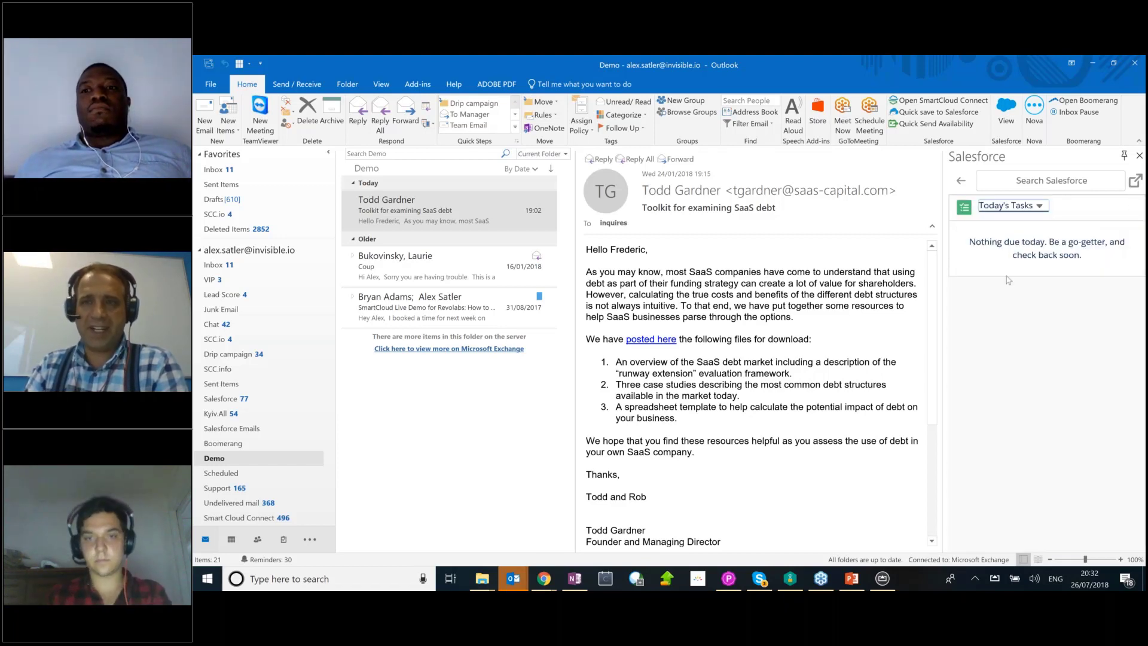
pyautogui.click(962, 182)
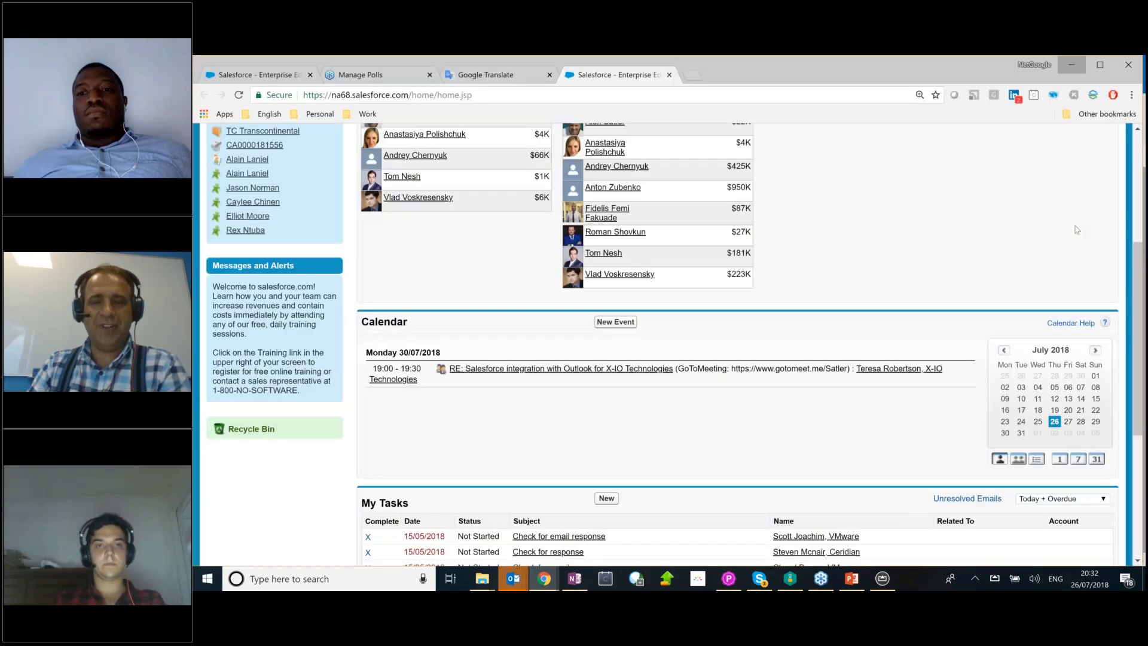
pyautogui.hotkey('alt', 'd')
pyautogui.hotkey('alt', 'Return')
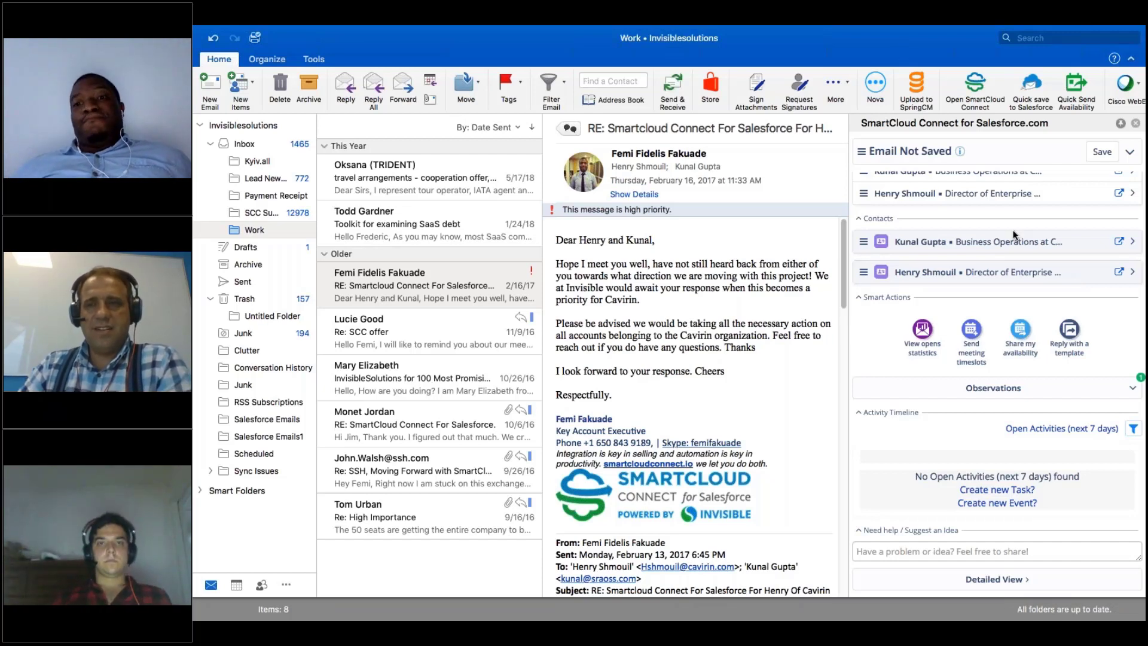
# Look through the opportunity, account, contact and smart action sections of the SmartCloud Connect side panel for the selected email.
pyautogui.scroll(1, 977, 362)
pyautogui.scroll(-2, 977, 364)
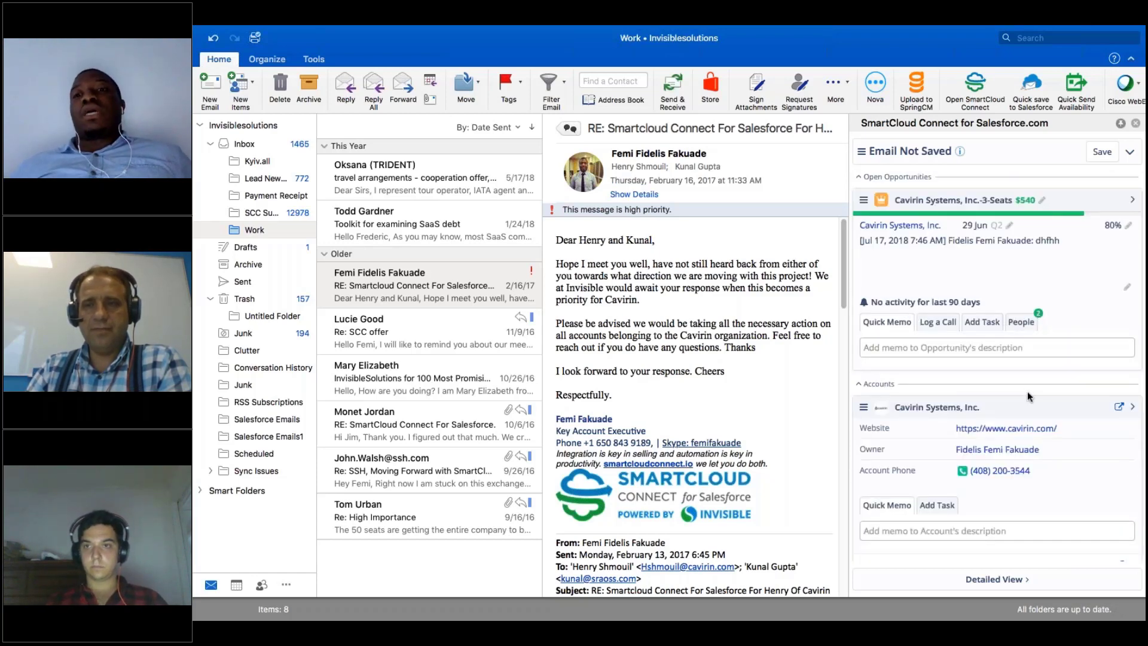
pyautogui.scroll(-5, 996, 367)
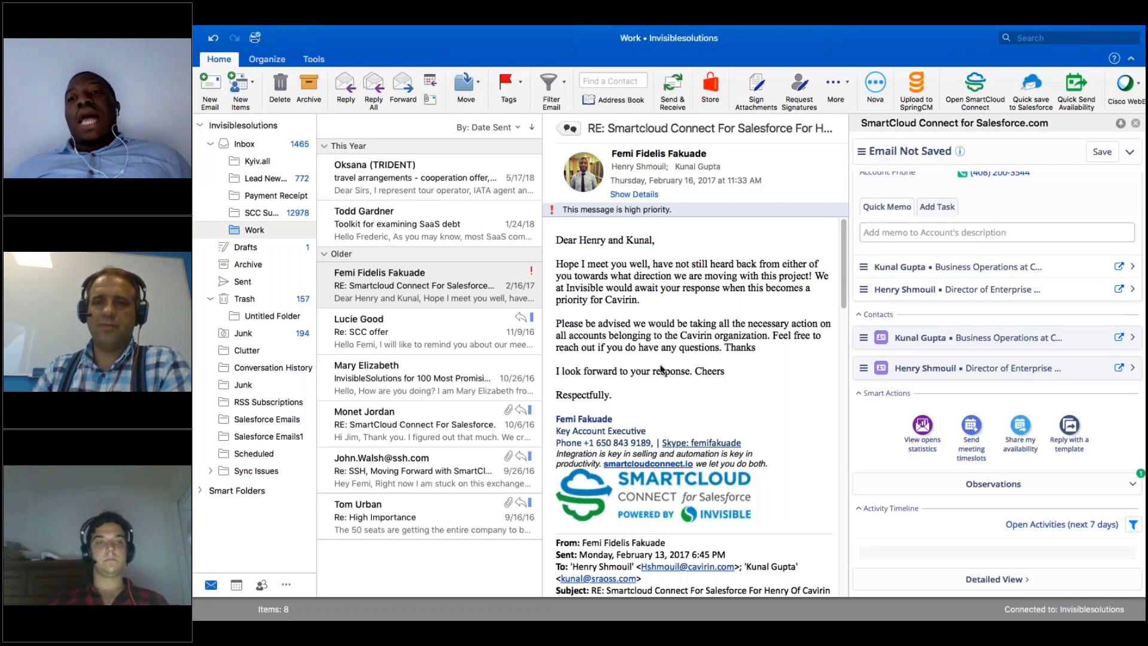
pyautogui.scroll(1, 1016, 300)
pyautogui.scroll(3, 1016, 299)
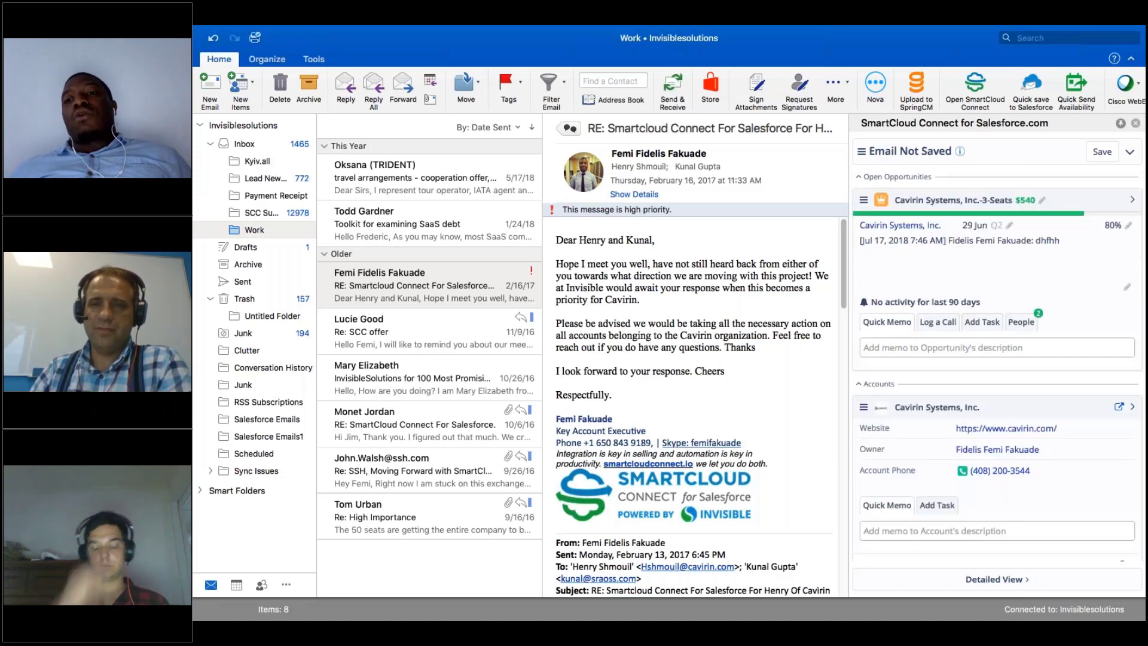
# Start a new task from the activity timeline, view the records it can be linked to, and close it without creating anything.
pyautogui.scroll(-2, 1016, 359)
pyautogui.scroll(-5, 1017, 375)
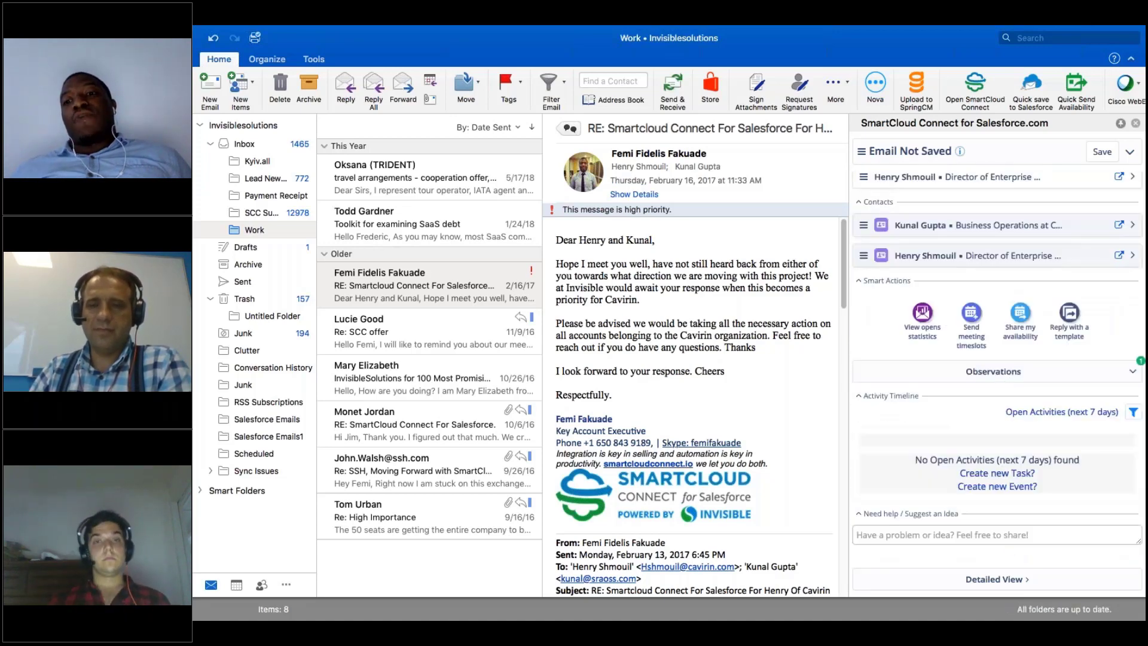
pyautogui.click(997, 472)
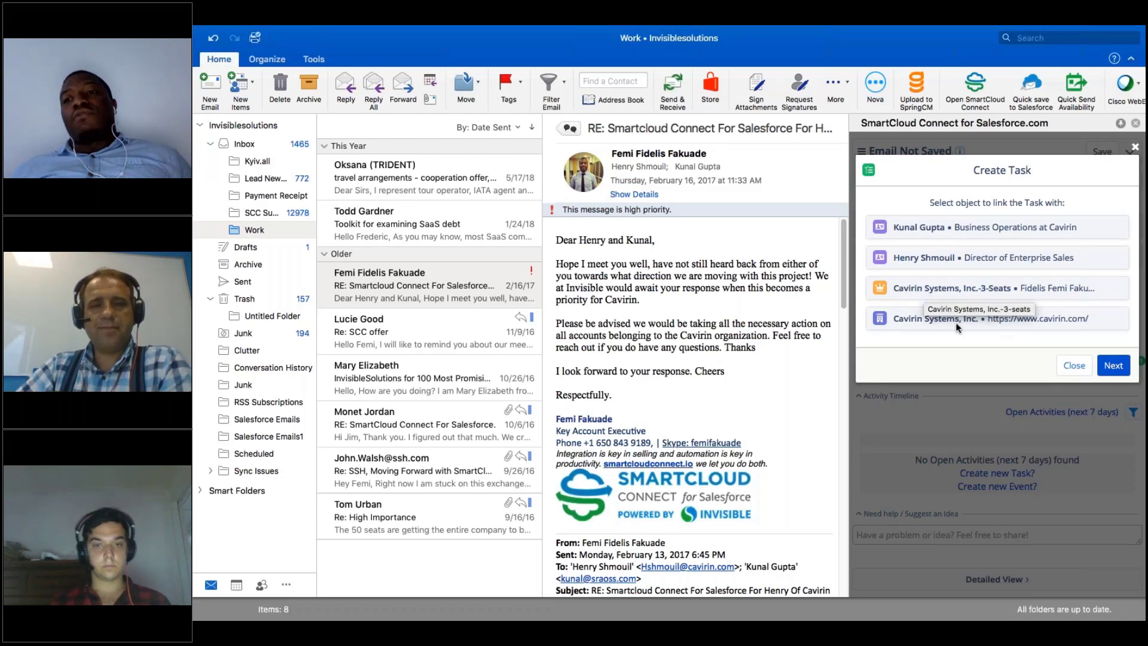
pyautogui.click(1135, 147)
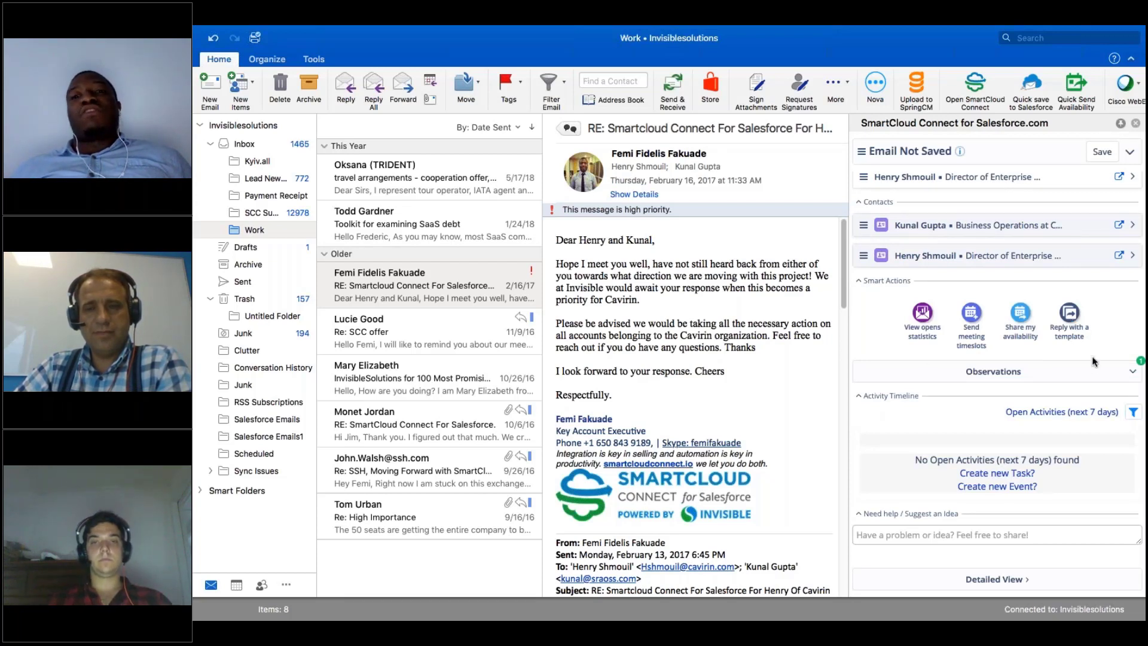
# Start a template reply to the selected email and choose the first SCC Expiration Email template found by the sender's first name.
pyautogui.click(1071, 318)
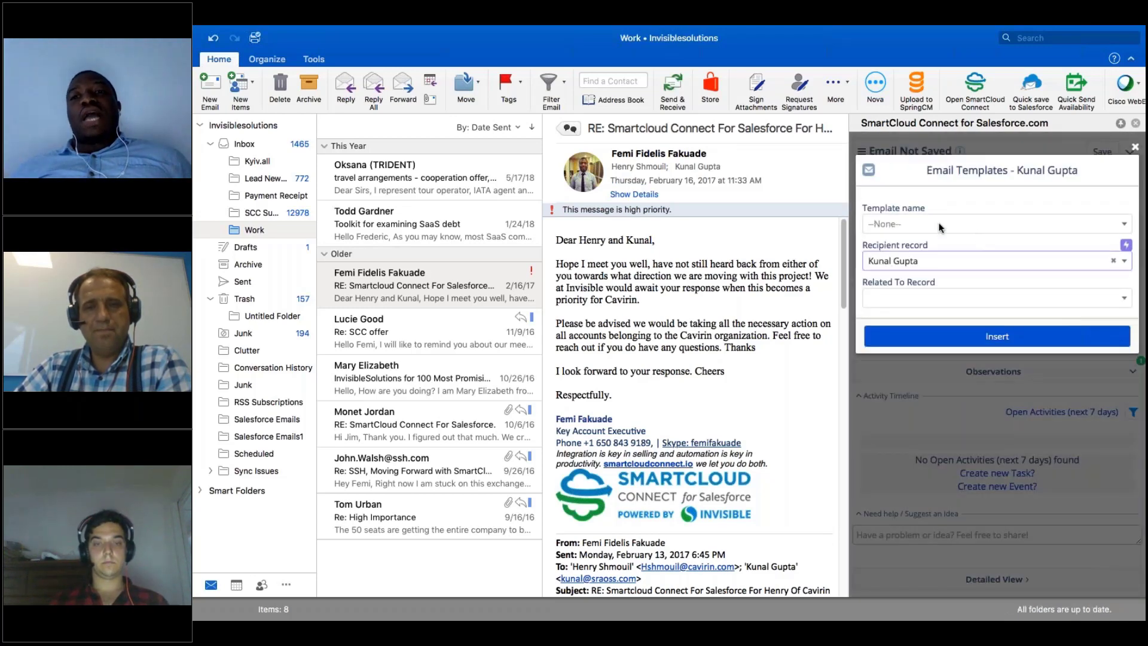
pyautogui.click(940, 225)
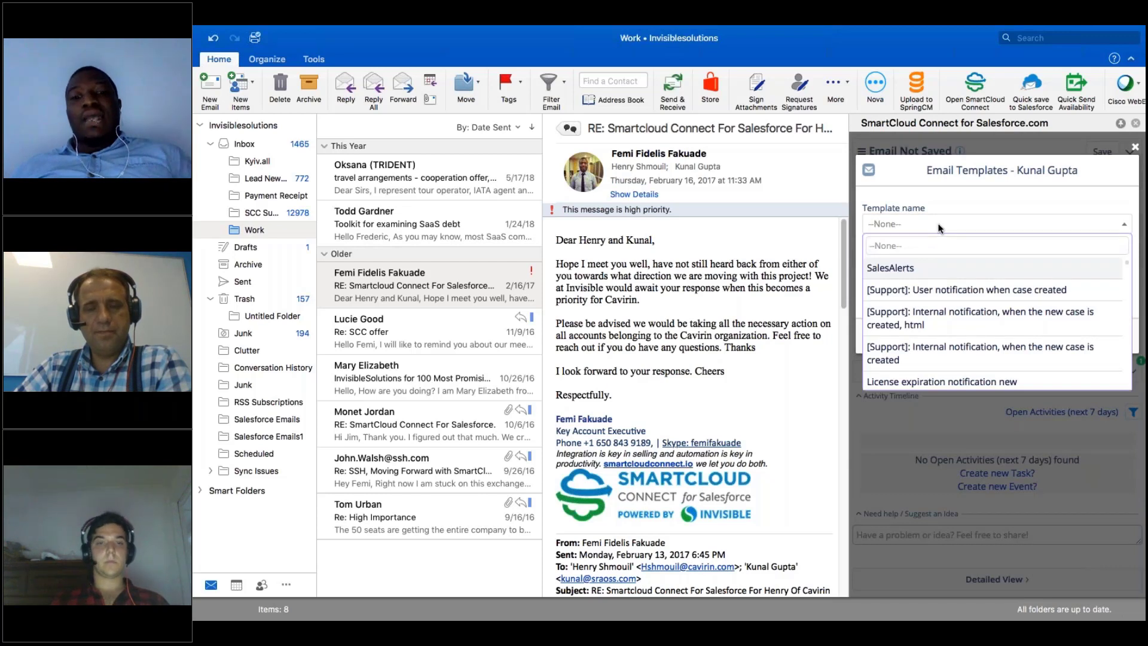
pyautogui.write('femi')
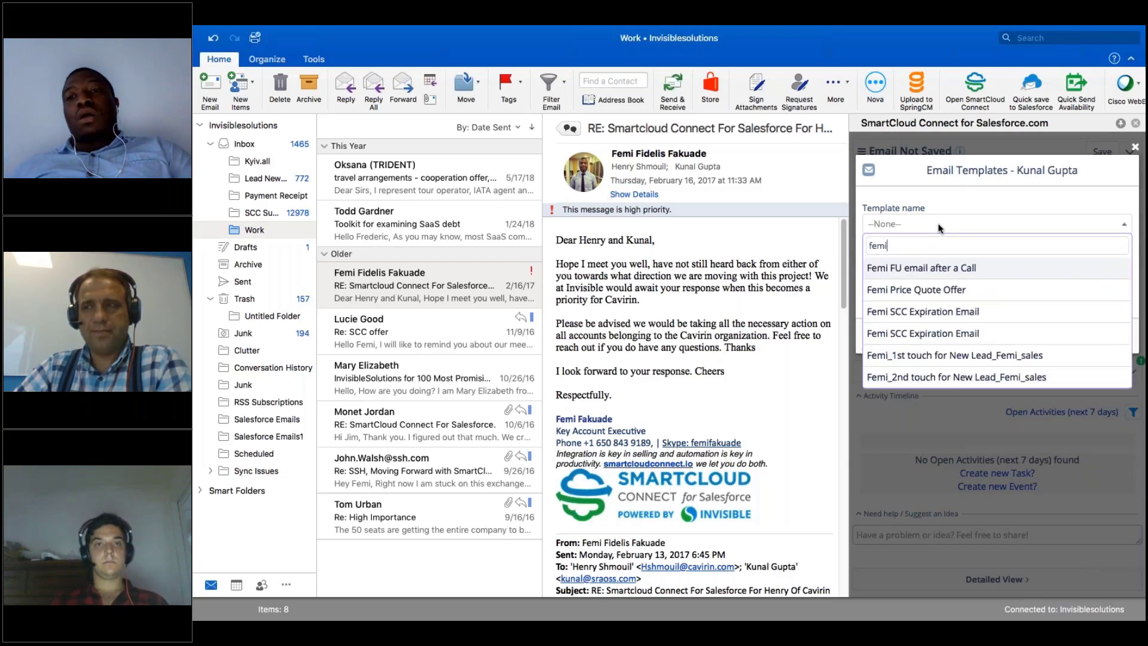
pyautogui.click(969, 312)
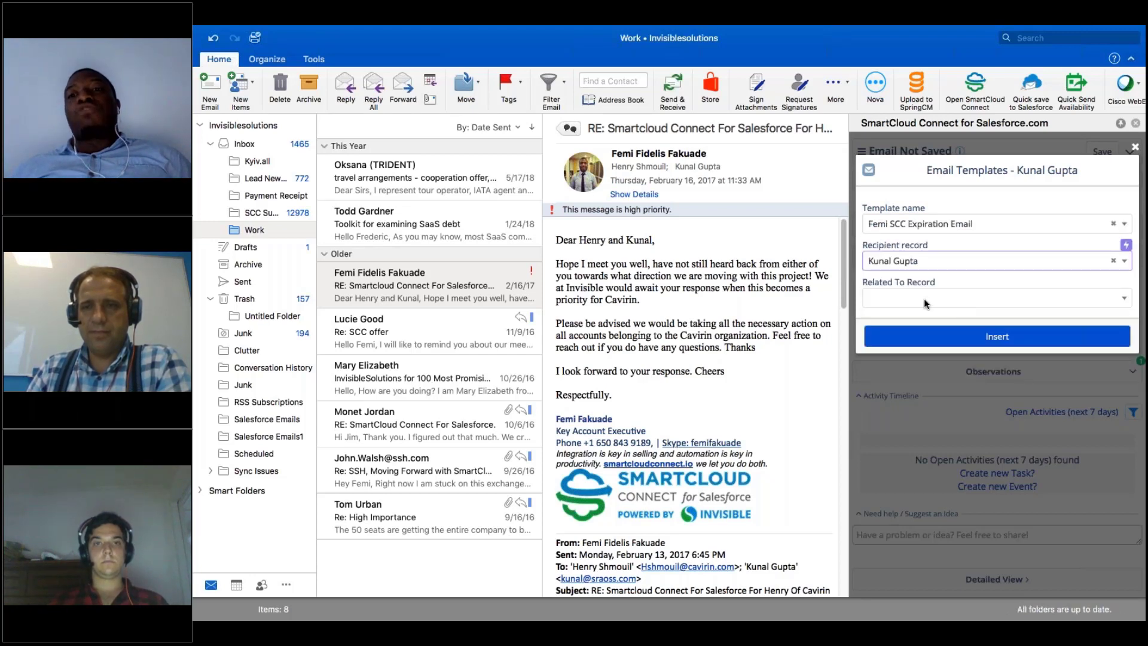
# Relate the template to the account Cavirin Systems, Inc. and insert it into a reply email.
pyautogui.click(921, 299)
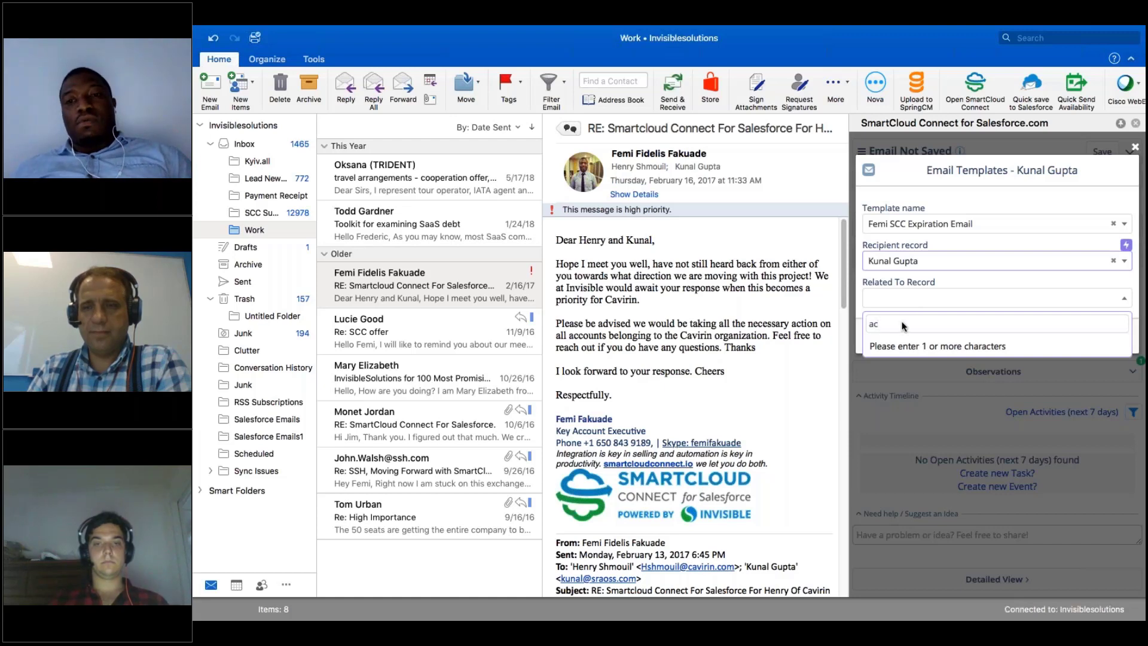
pyautogui.write('ac')
pyautogui.press('BackSpace')
pyautogui.press('BackSpace')
pyautogui.write('ca')
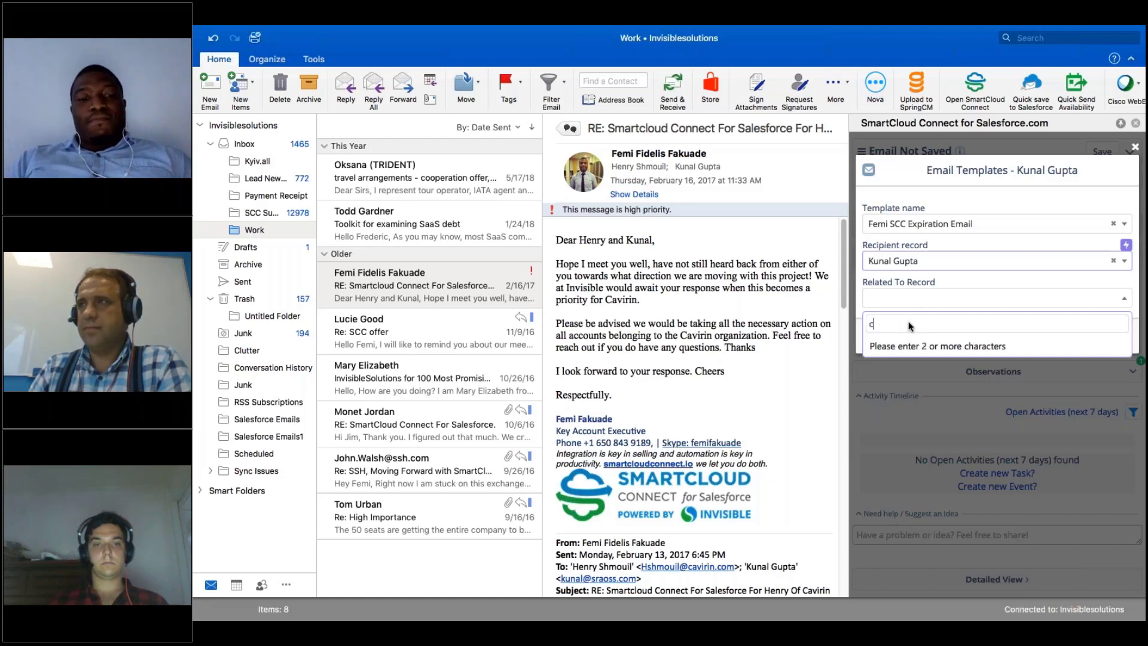
pyautogui.write('virin')
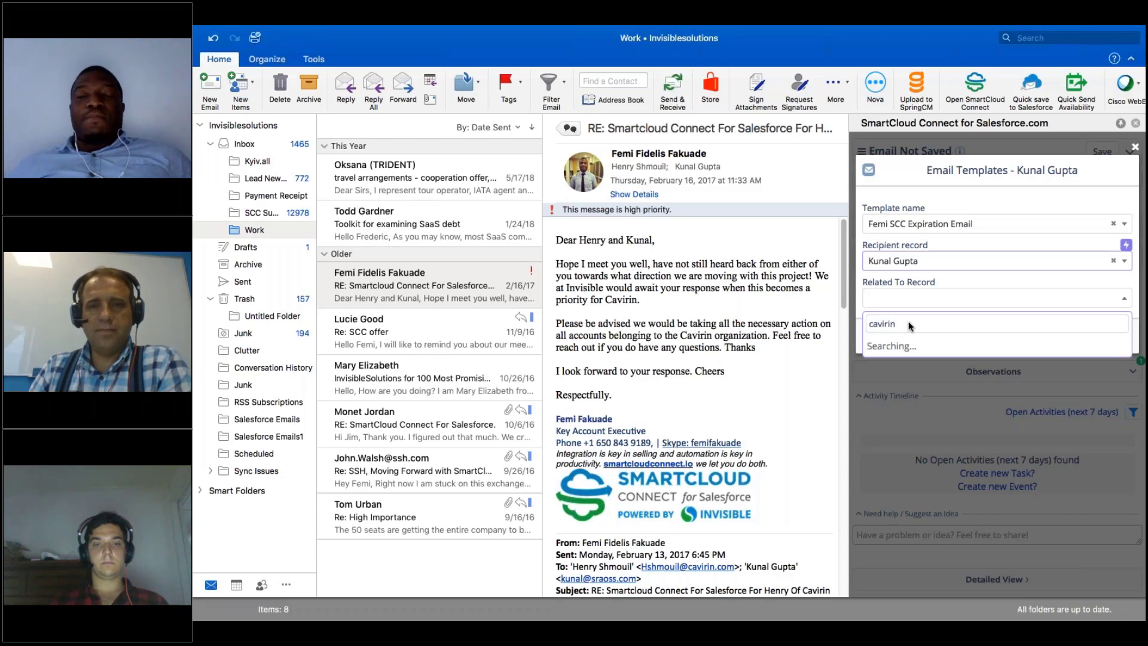
pyautogui.click(963, 341)
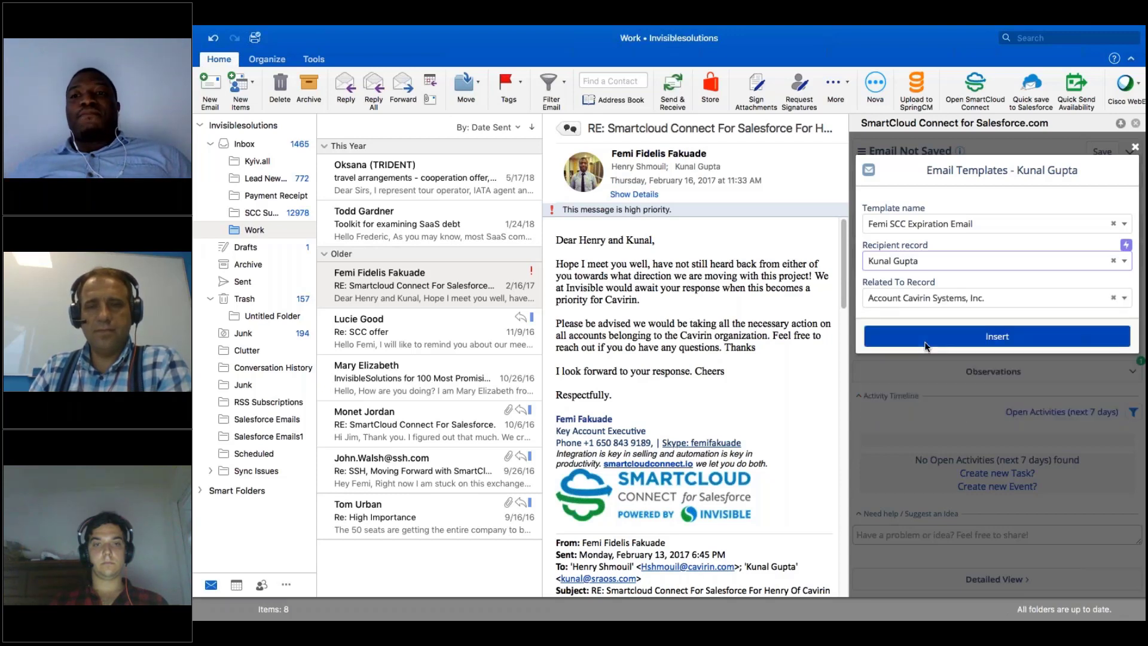
pyautogui.click(978, 336)
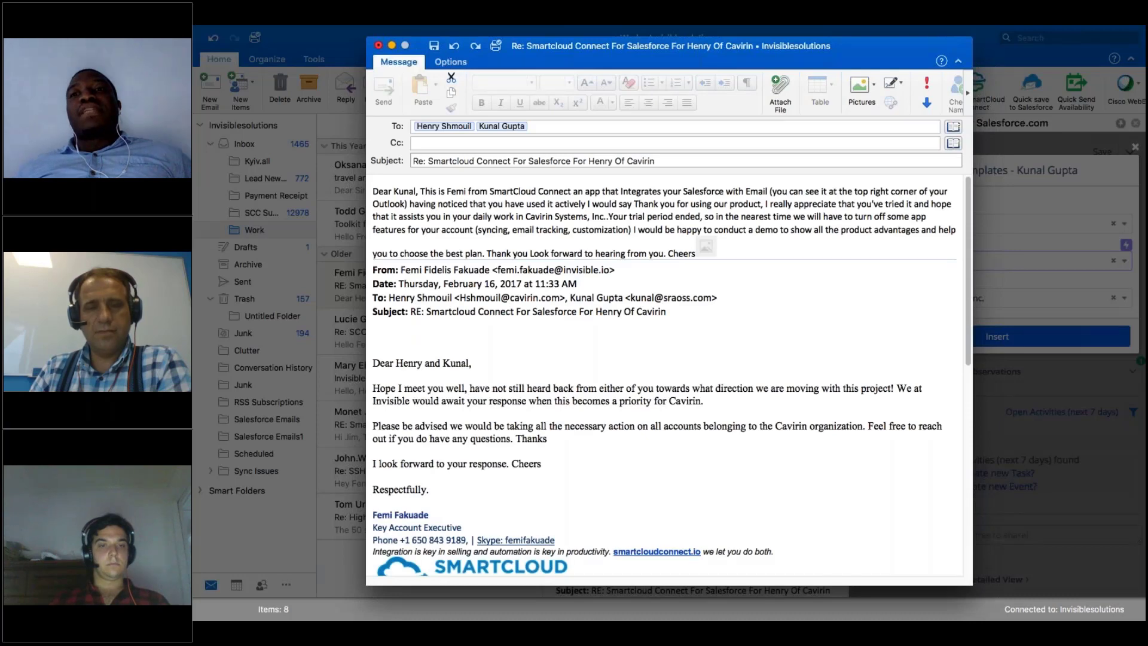
# Open the SmartCloud Connect side panel inside the reply window and widen it.
pyautogui.click(967, 93)
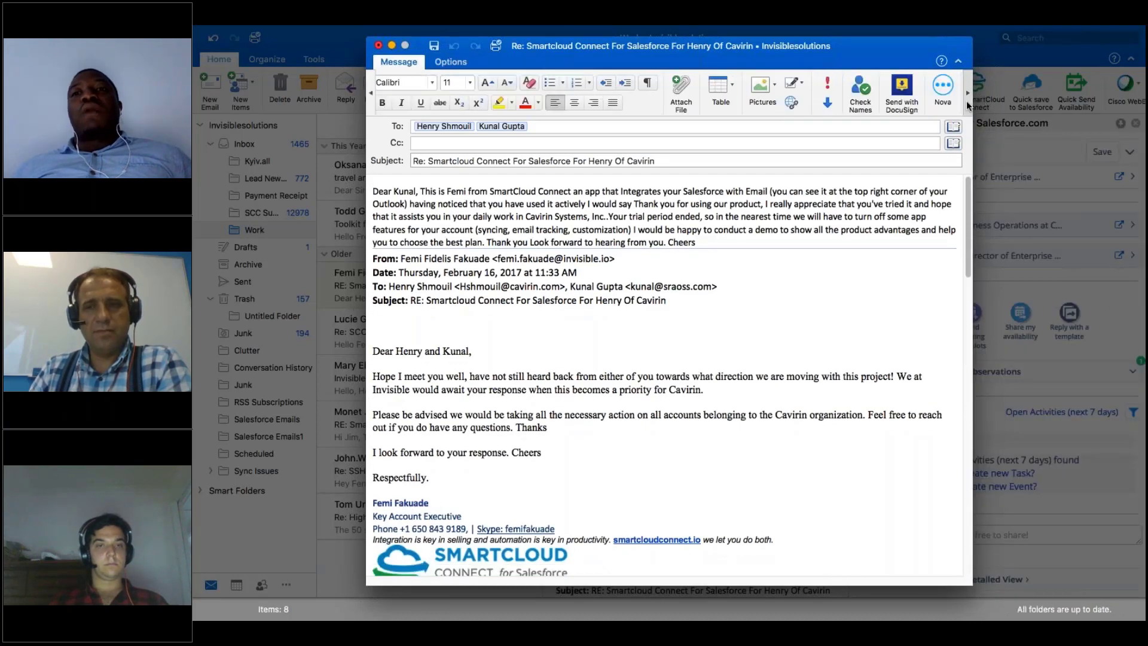
pyautogui.click(949, 88)
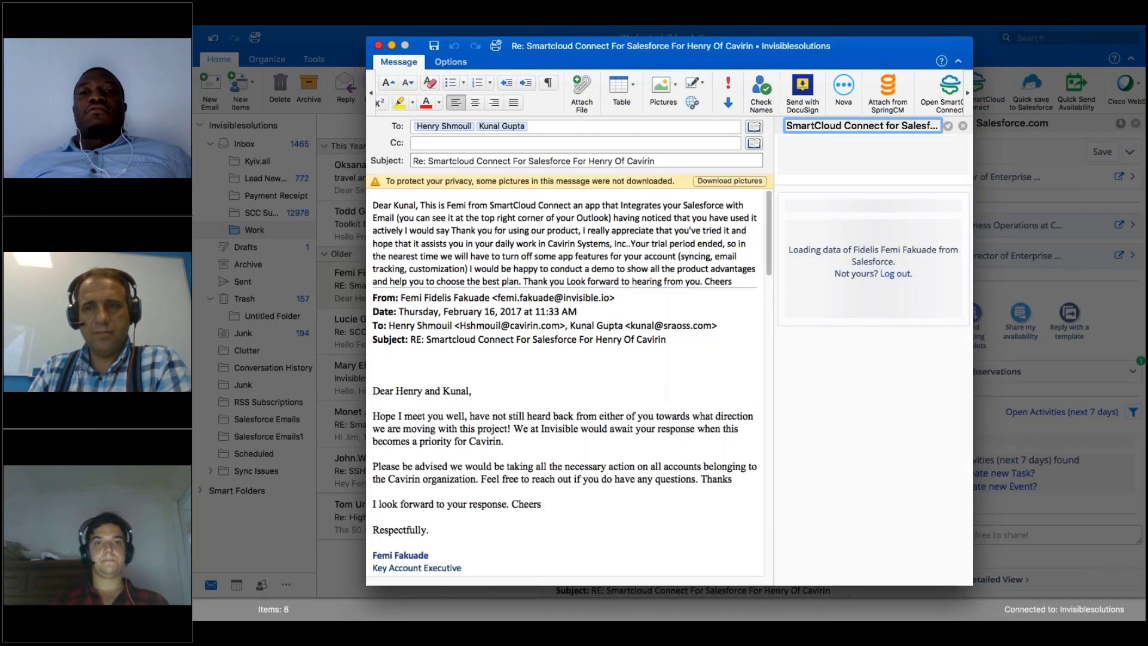
pyautogui.moveTo(774, 216); pyautogui.dragTo(721, 218)
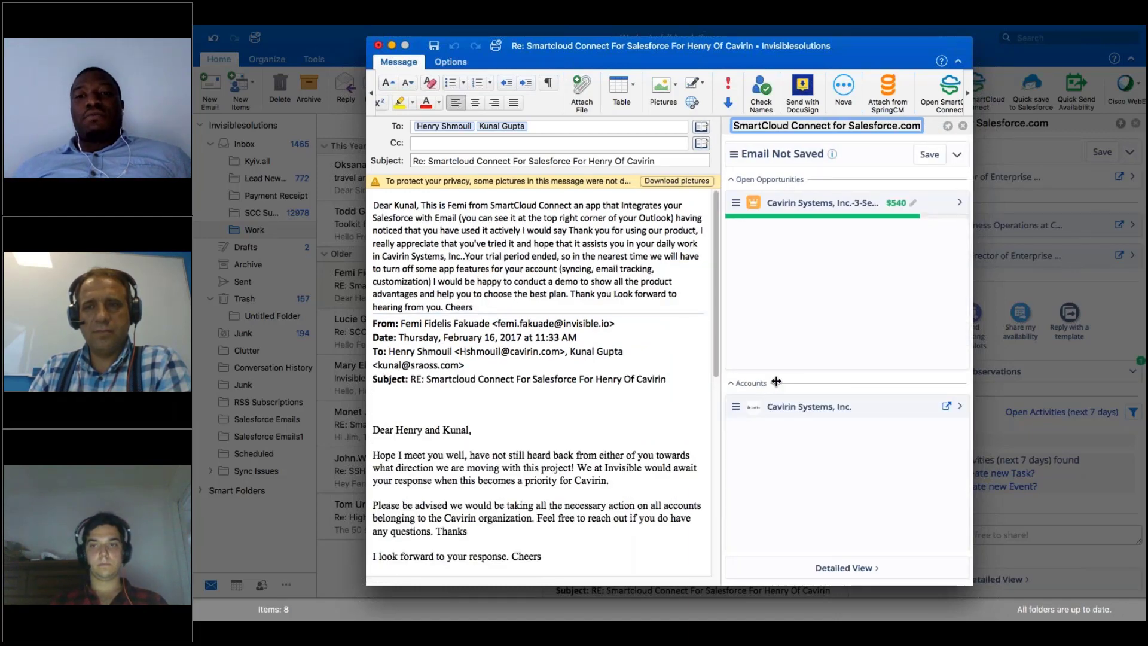
# Expand the Business Operations contact in the side panel and save a follow-up with the subject "Call to reminder".
pyautogui.scroll(-5, 776, 382)
pyautogui.click(771, 355)
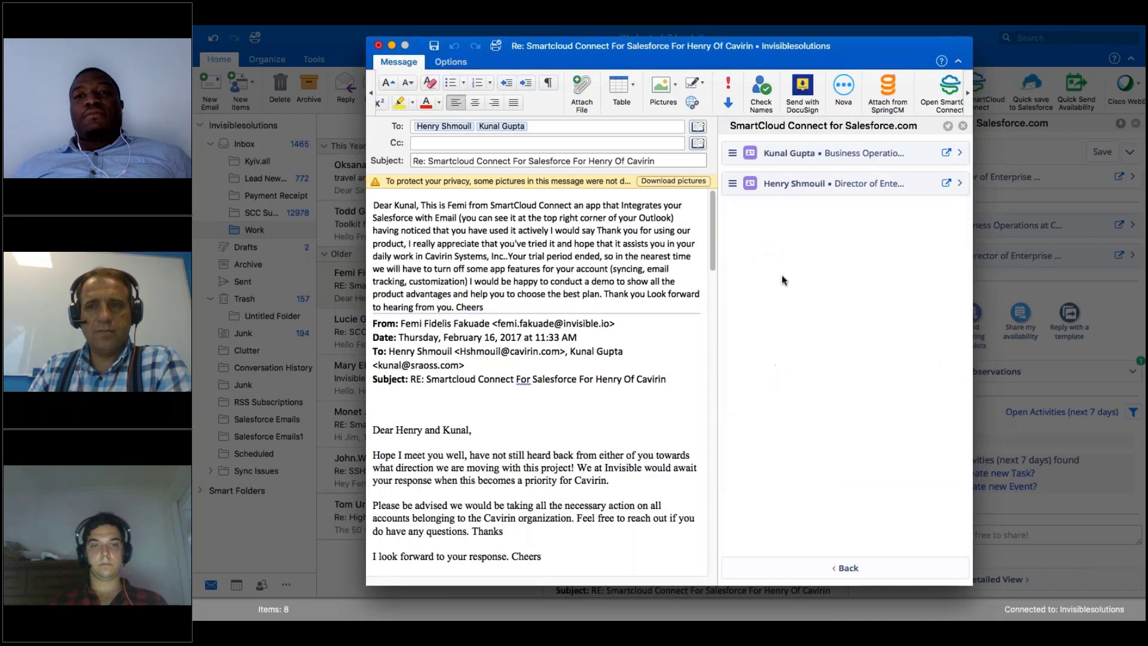
pyautogui.click(806, 155)
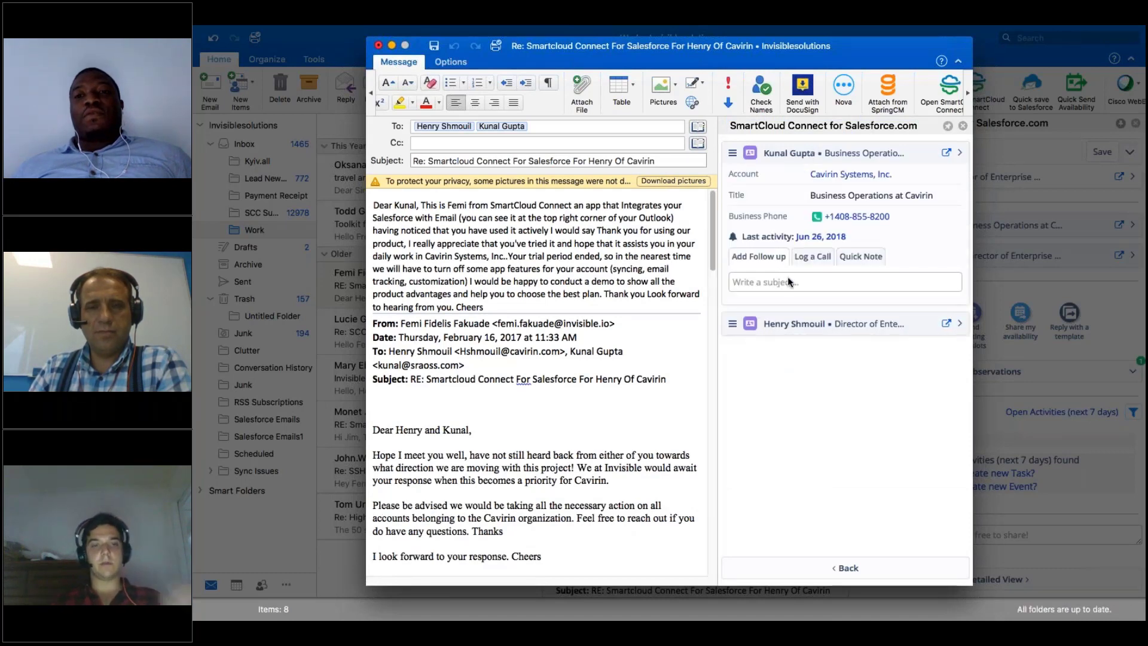
pyautogui.click(773, 281)
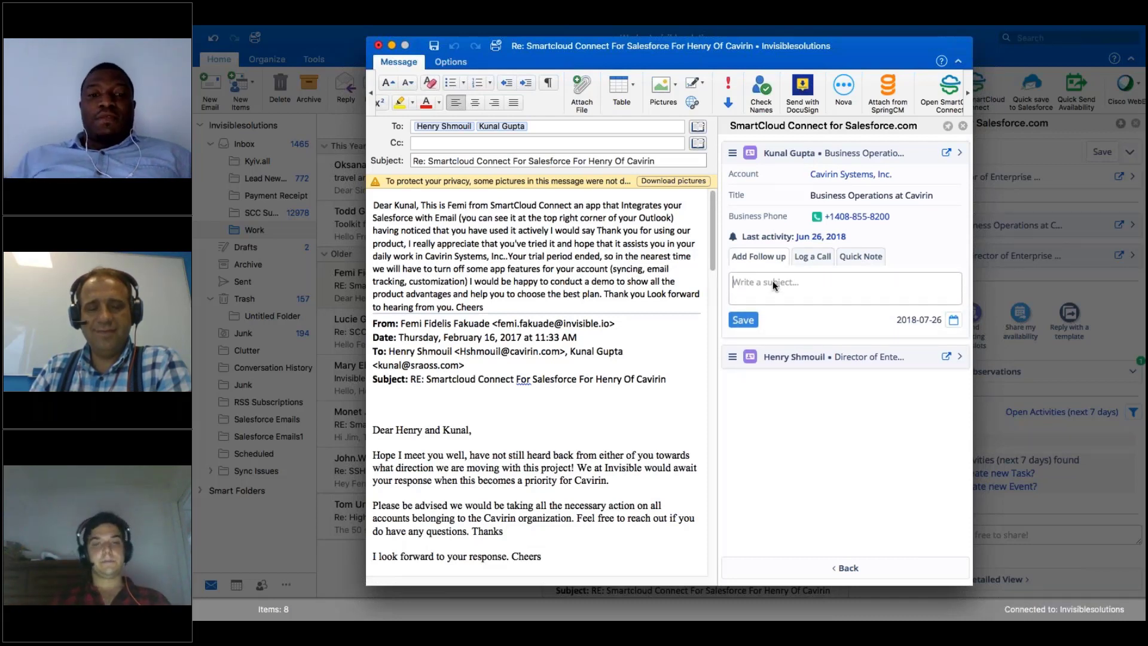
pyautogui.write('Call')
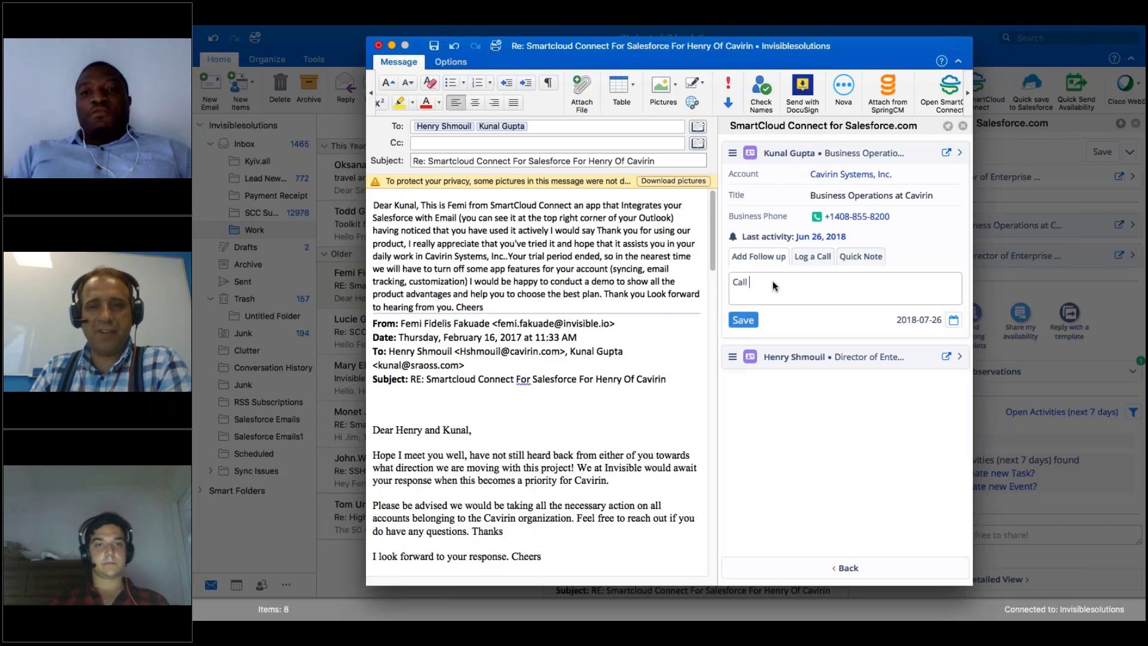
pyautogui.write(' to reminder')
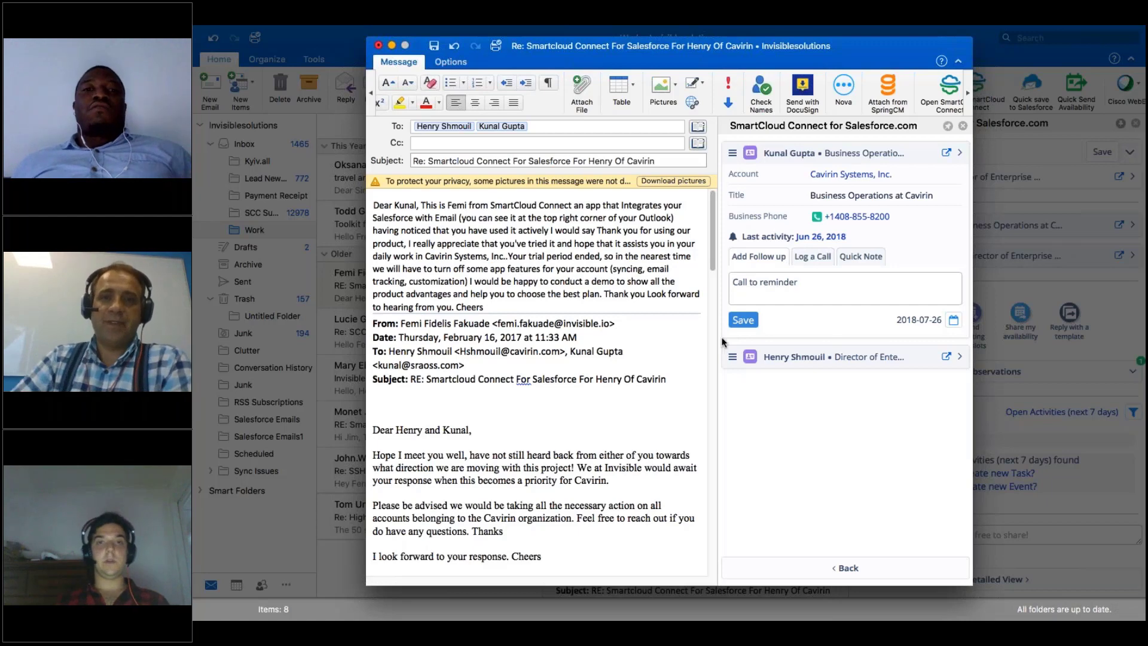
pyautogui.click(743, 321)
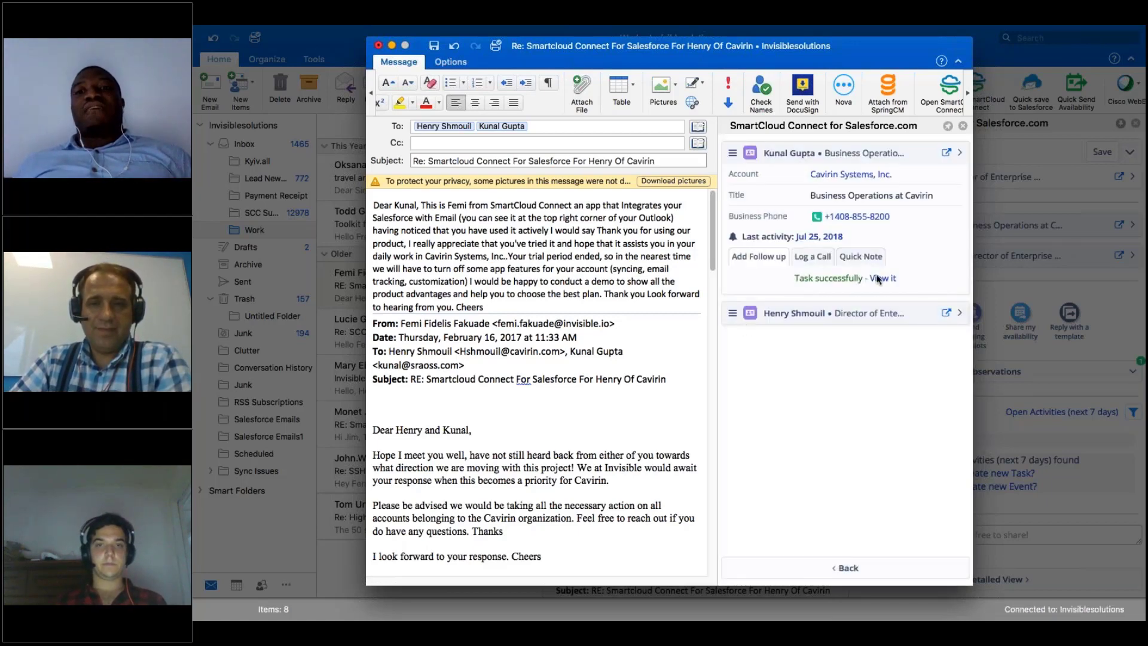
# View the details of the saved follow-up task and look through the text of the templated reply.
pyautogui.click(884, 279)
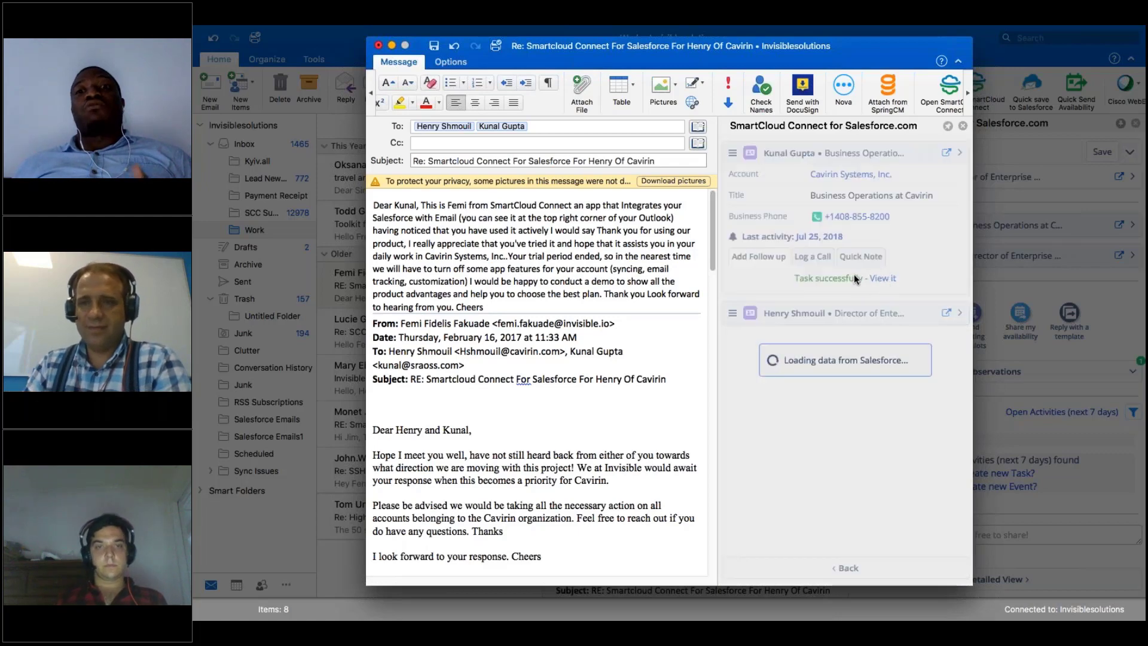
pyautogui.scroll(-4, 824, 397)
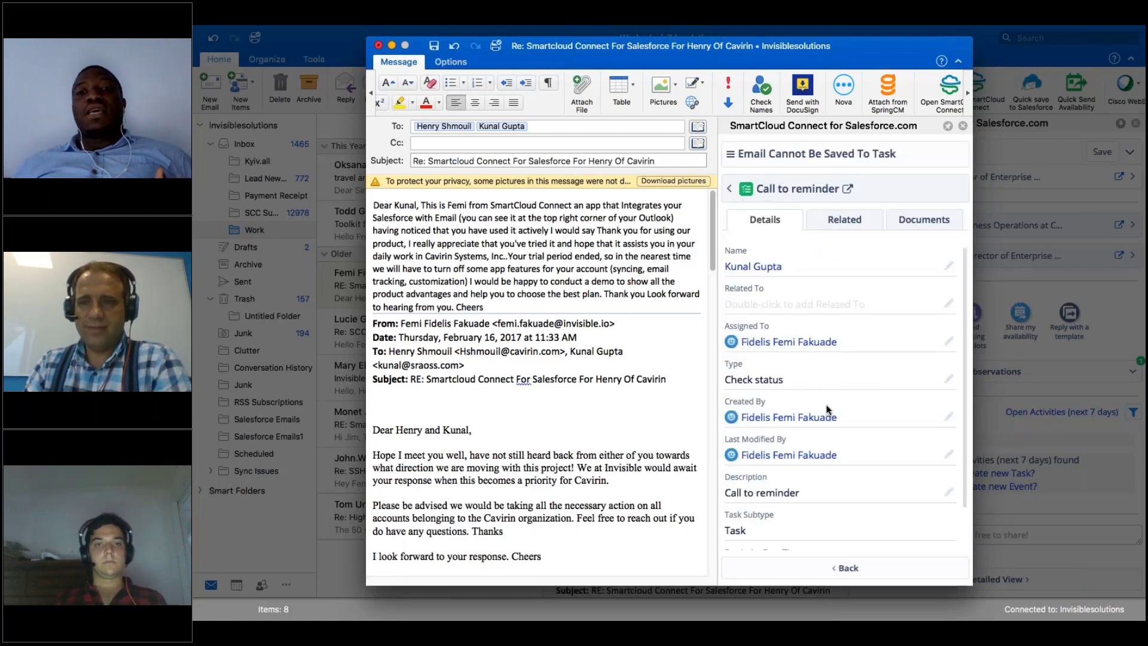
pyautogui.scroll(-4, 824, 398)
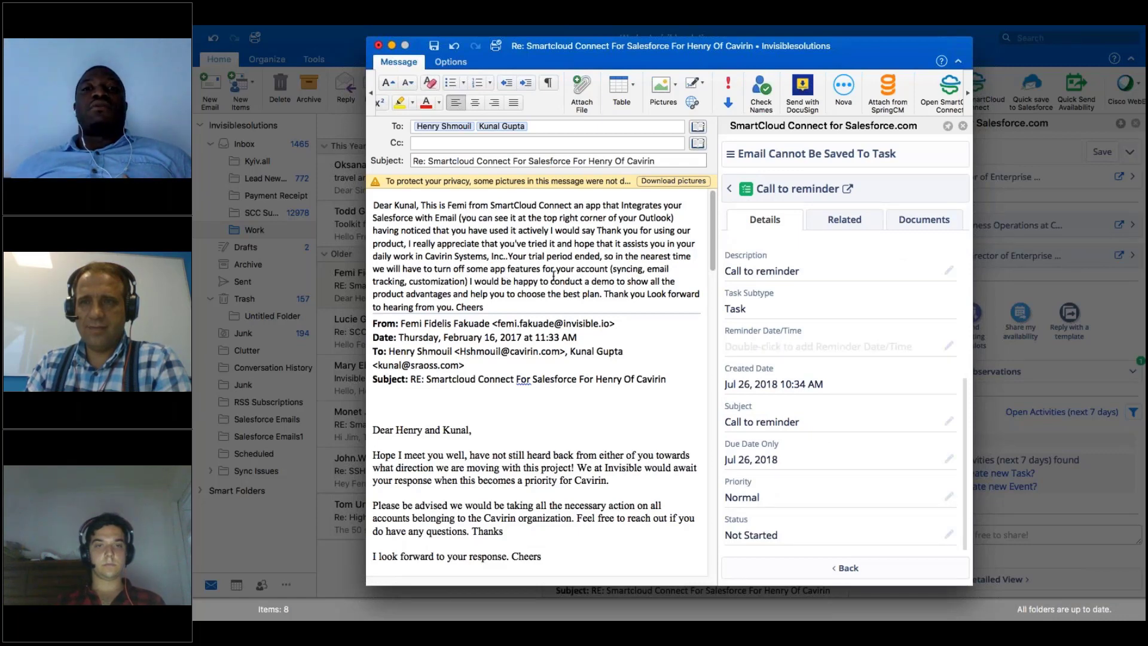
pyautogui.scroll(-2, 554, 276)
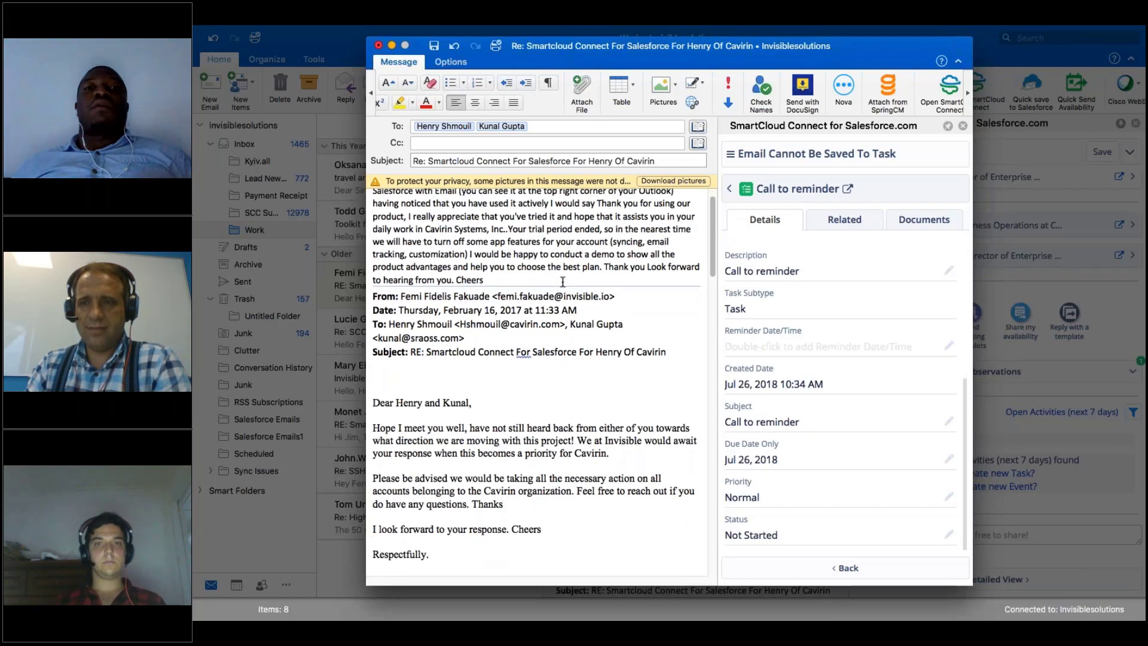
pyautogui.scroll(3, 609, 244)
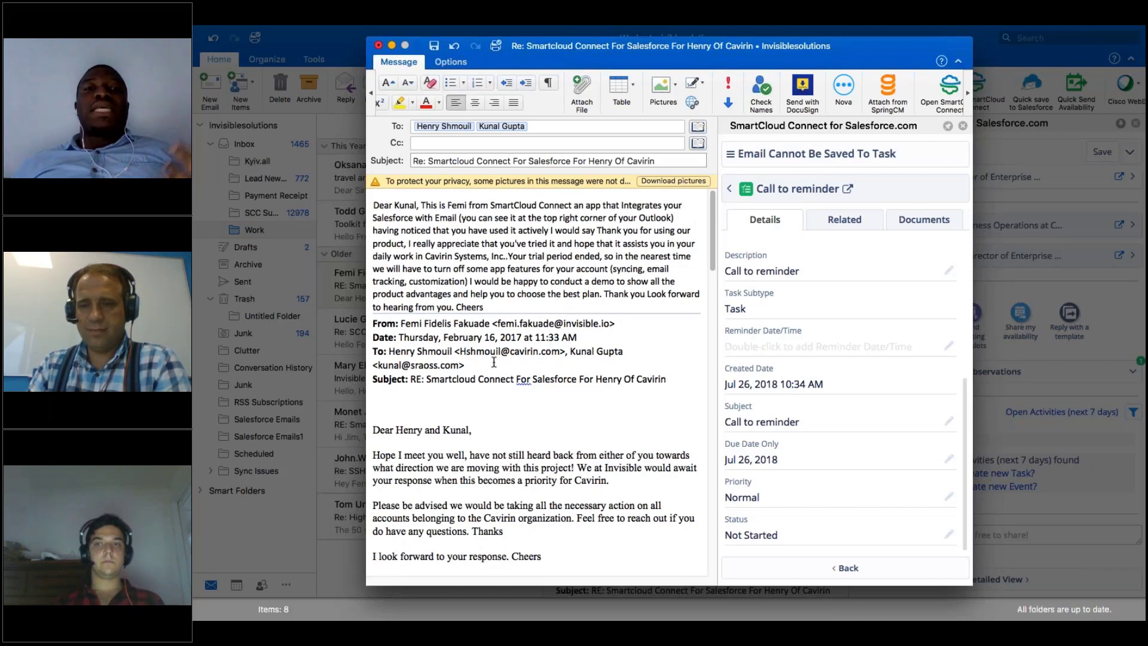
pyautogui.scroll(-3, 483, 342)
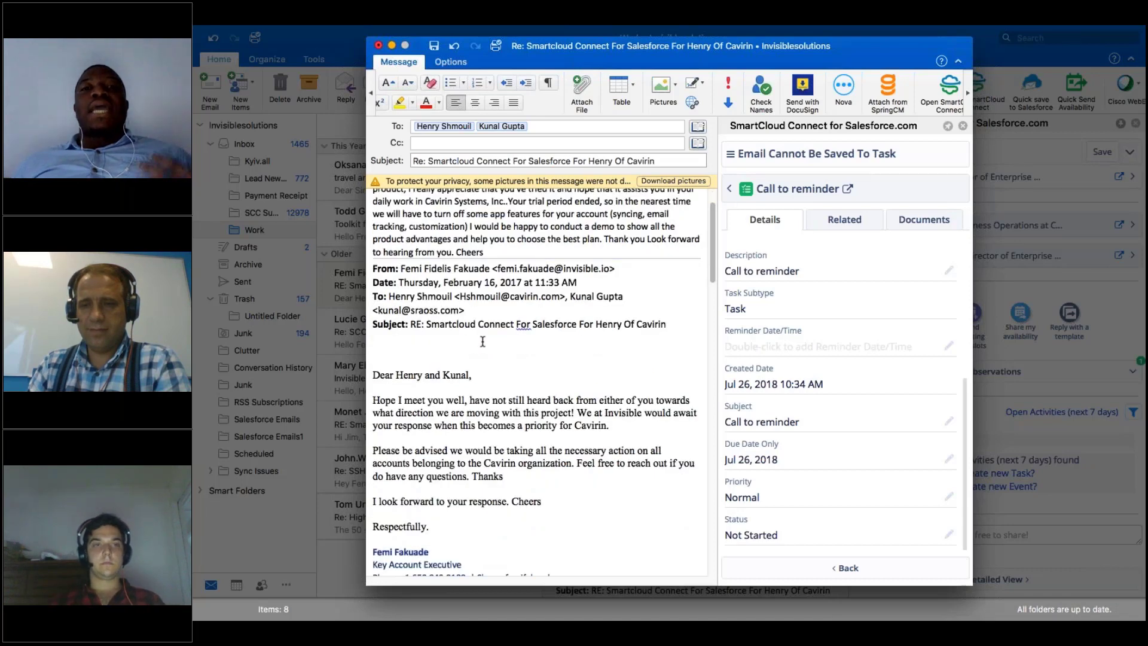
pyautogui.scroll(3, 484, 335)
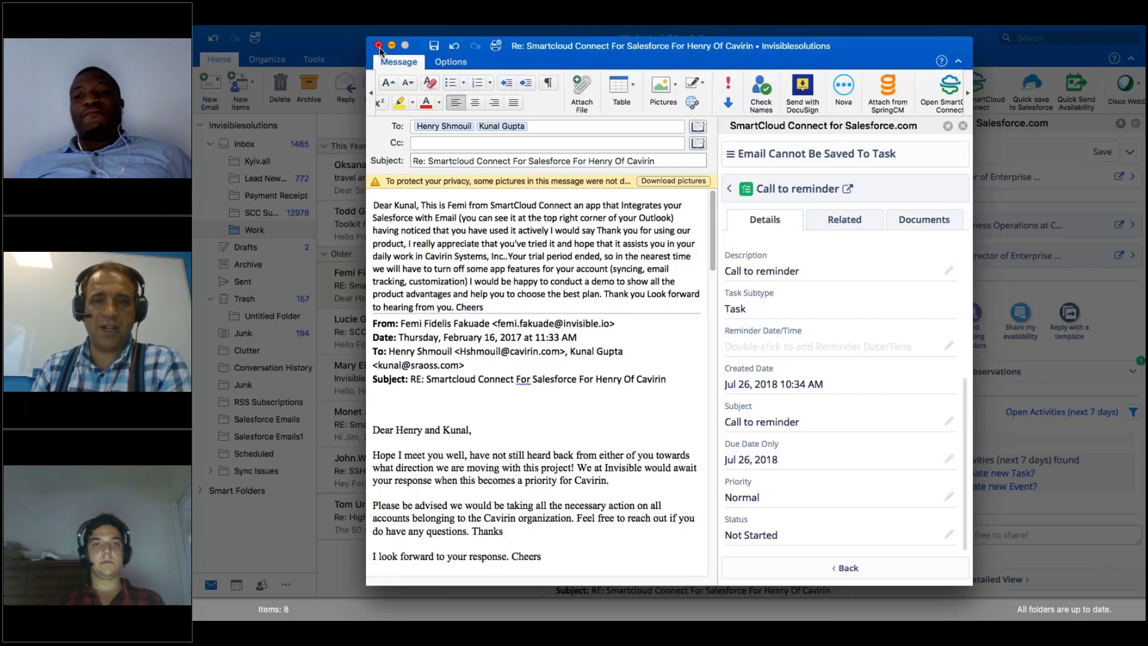
# Close the unsent reply window and discard its changes.
pyautogui.moveTo(670, 620)
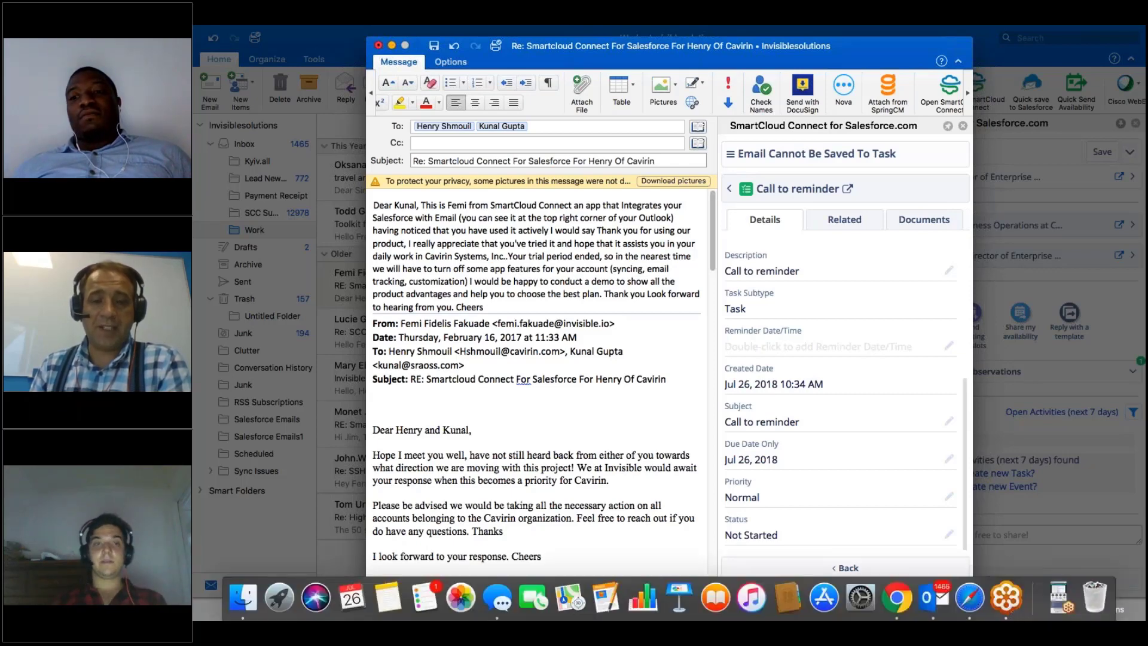
pyautogui.click(1020, 334)
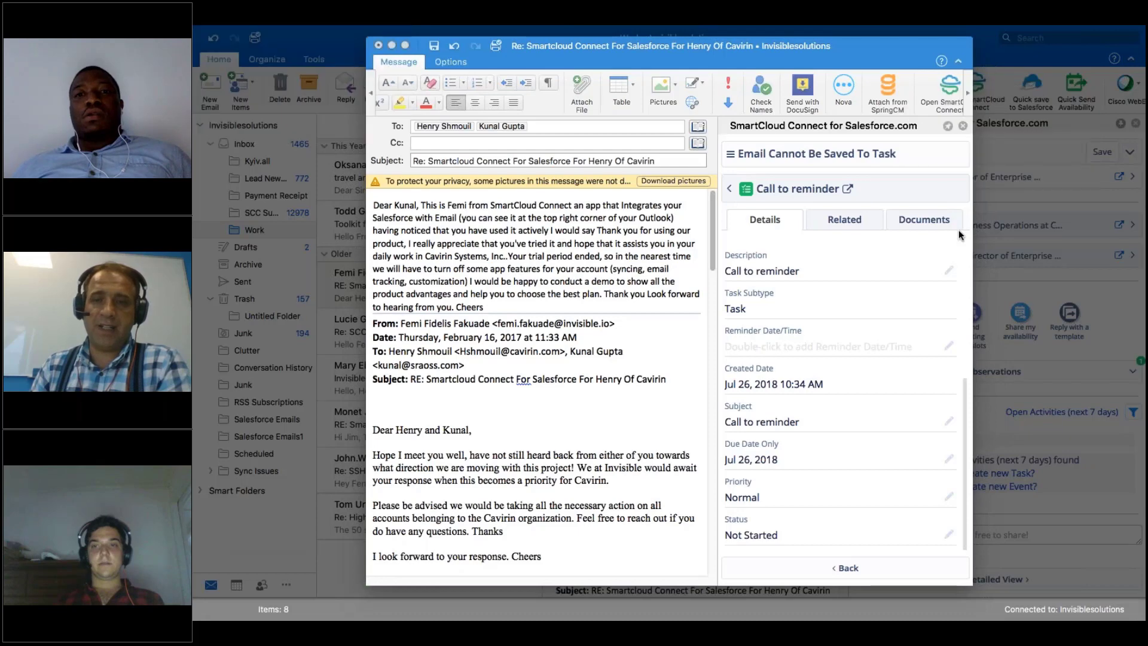
pyautogui.click(379, 46)
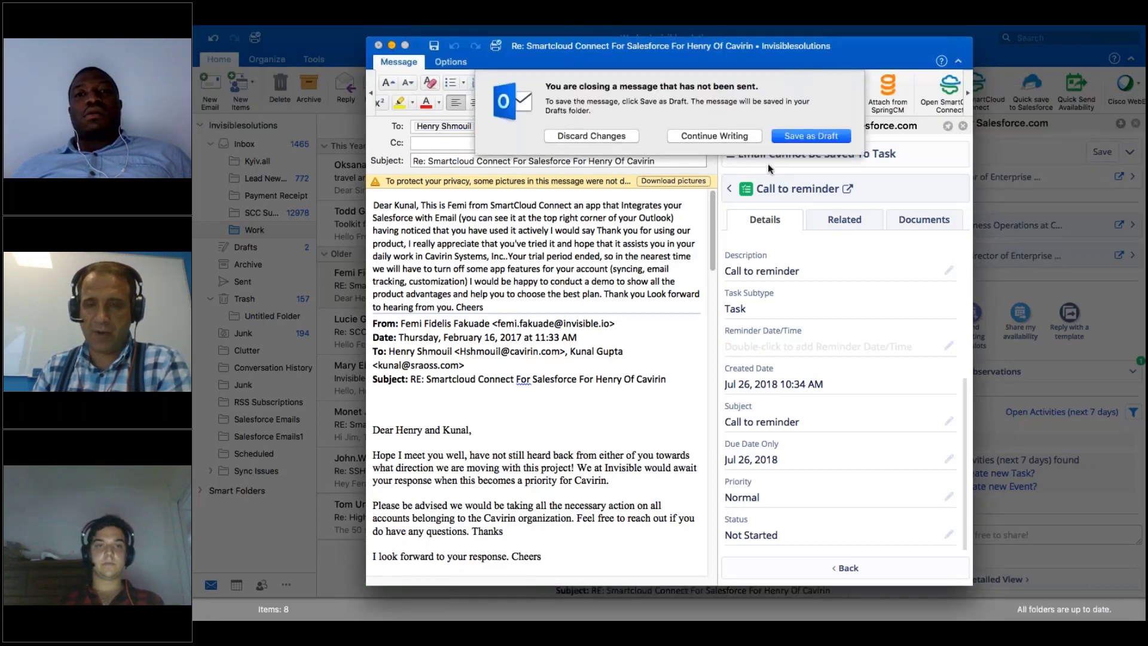
pyautogui.click(591, 137)
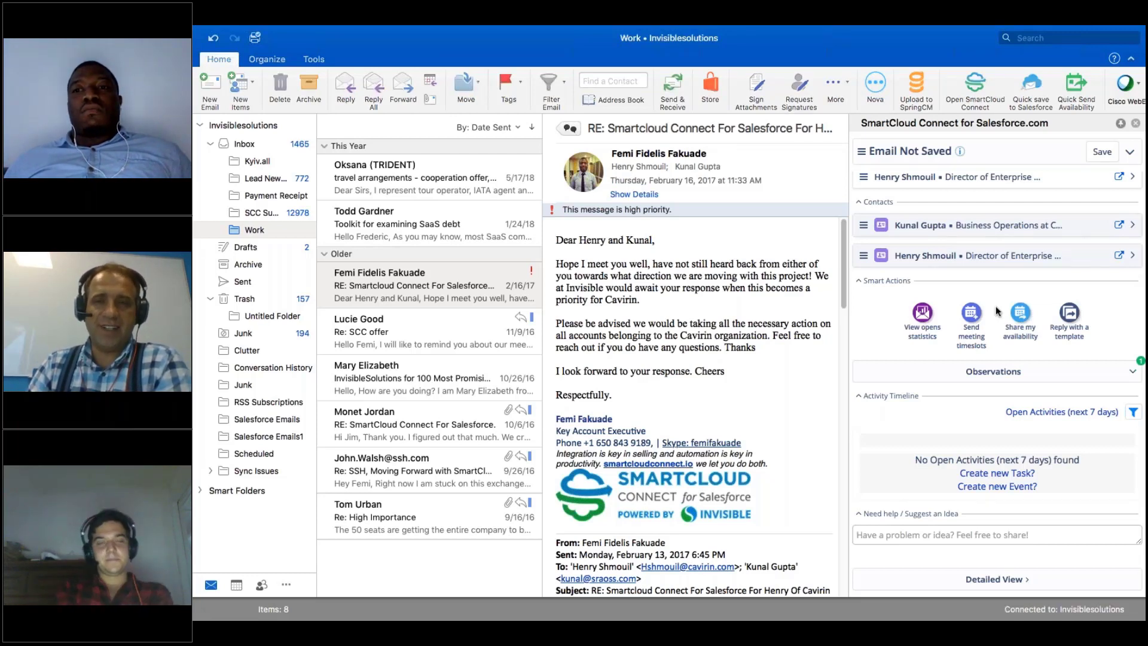
# Create a reply from the "FU email after a Call" template, found by searching for "call", keeping the suggested recipient record.
pyautogui.click(1075, 321)
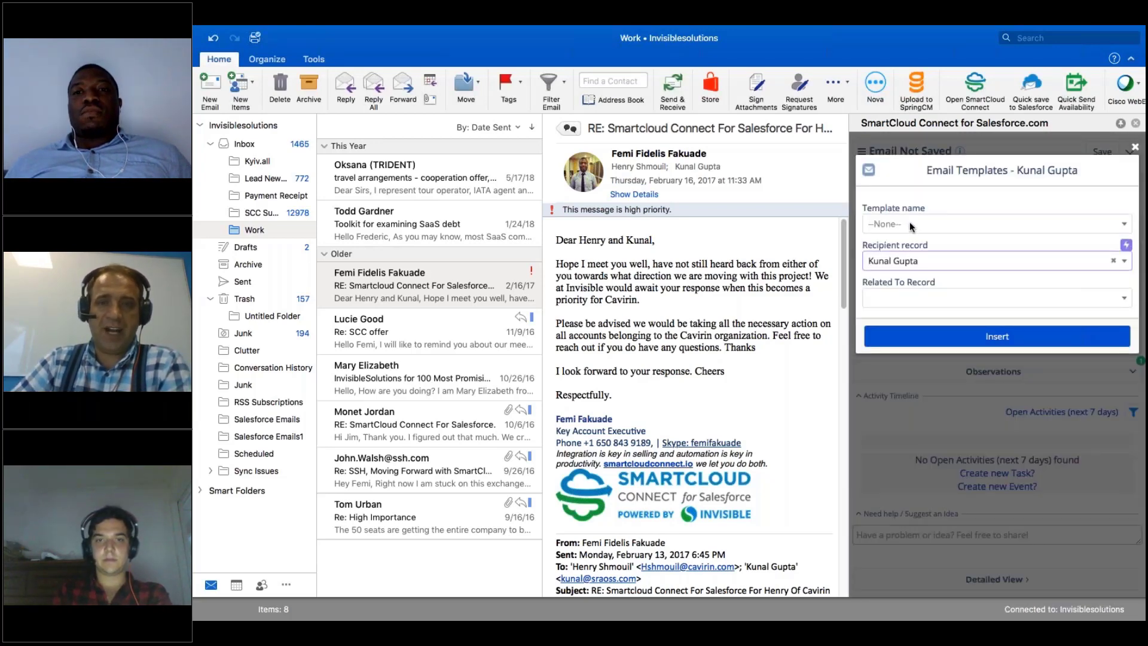
pyautogui.click(910, 225)
pyautogui.write('c')
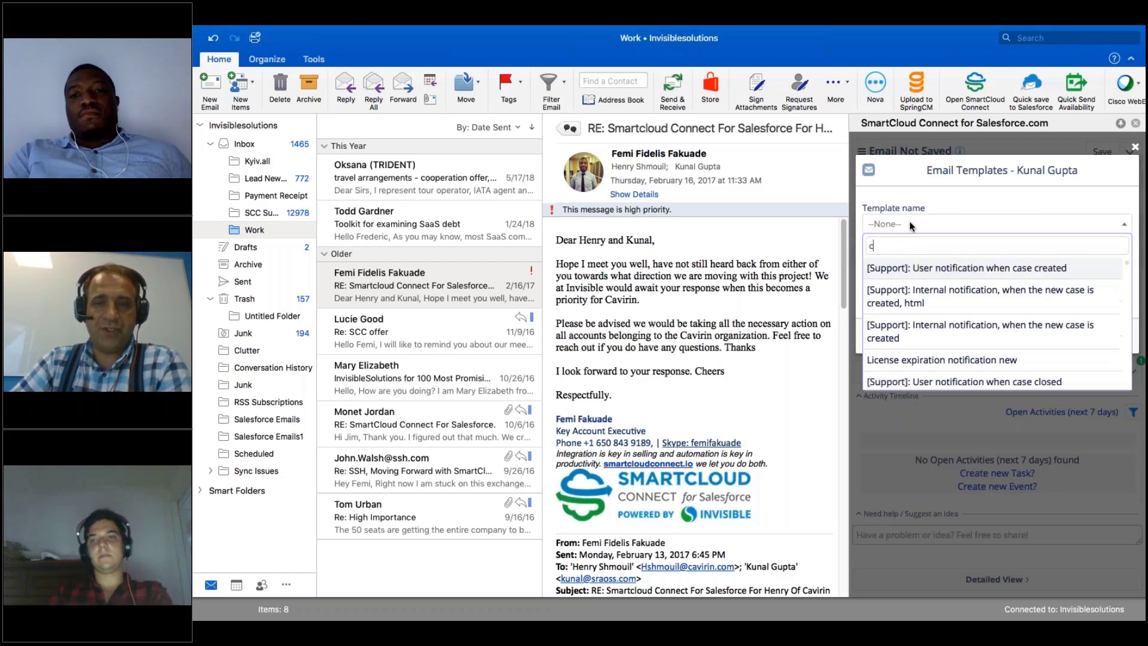
pyautogui.write('a')
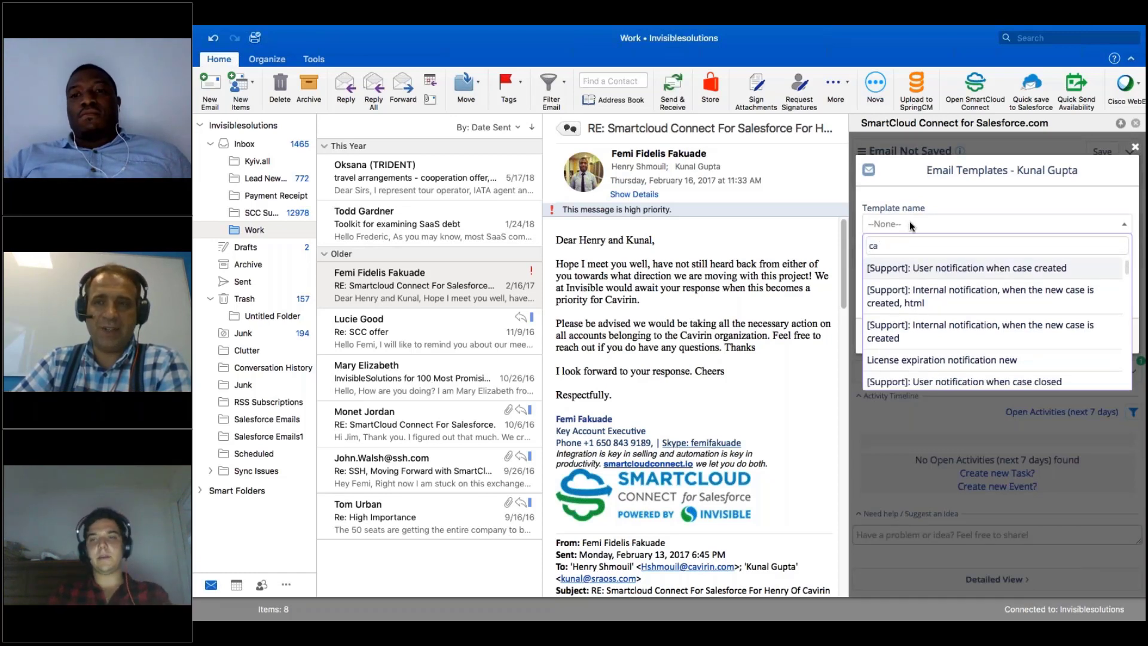
pyautogui.write('ll')
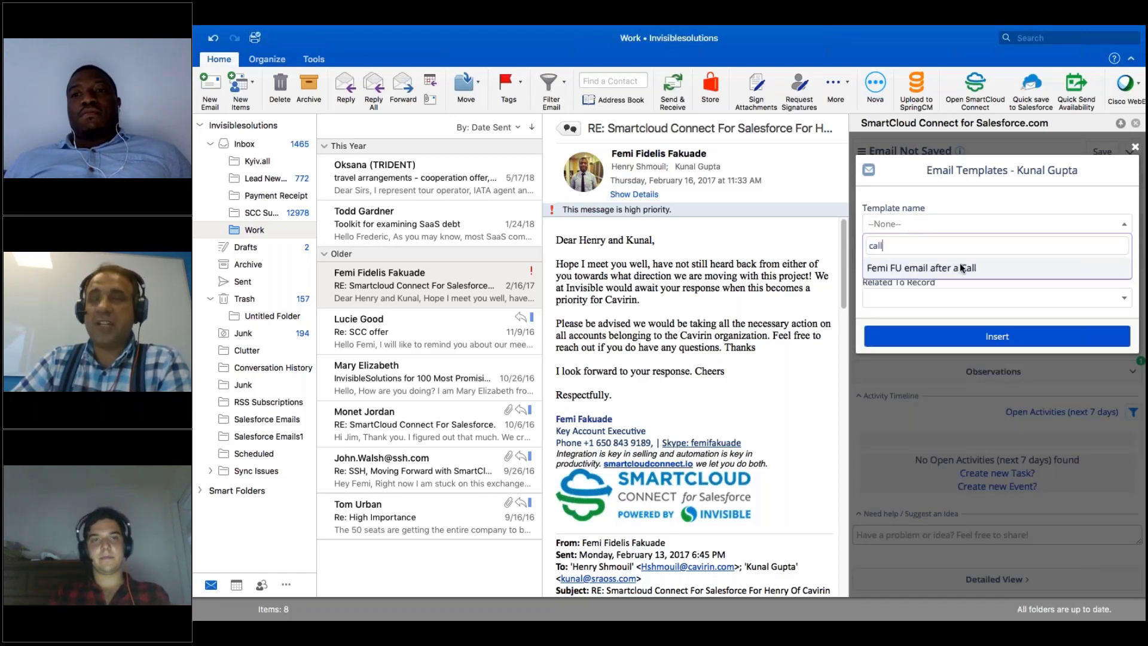
pyautogui.click(962, 268)
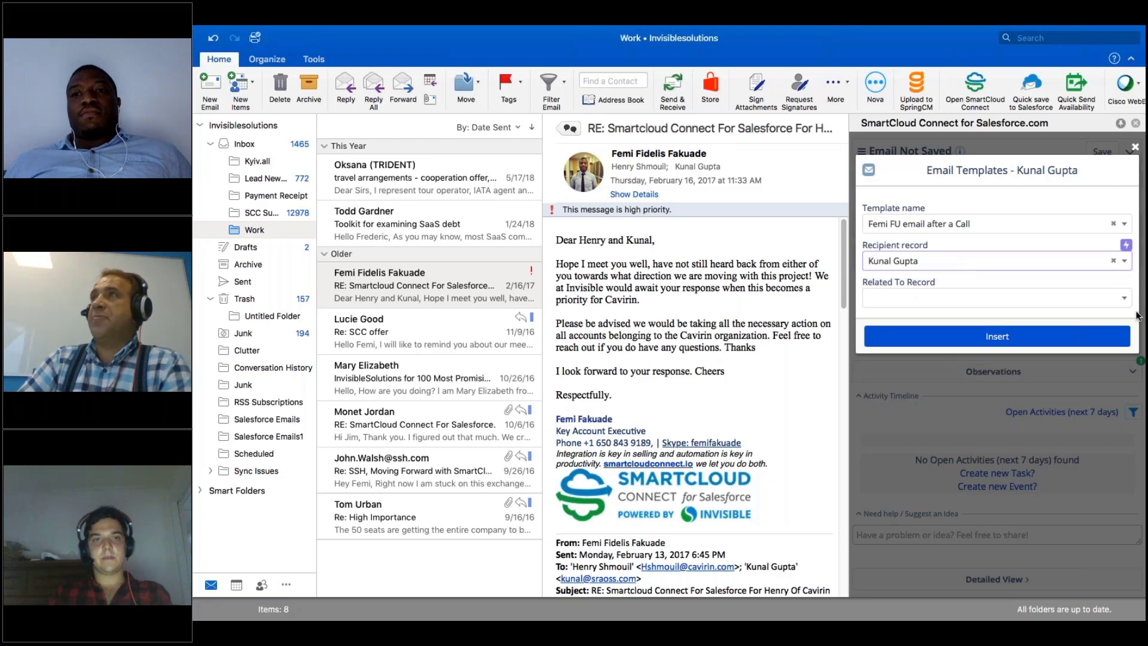
pyautogui.click(1007, 338)
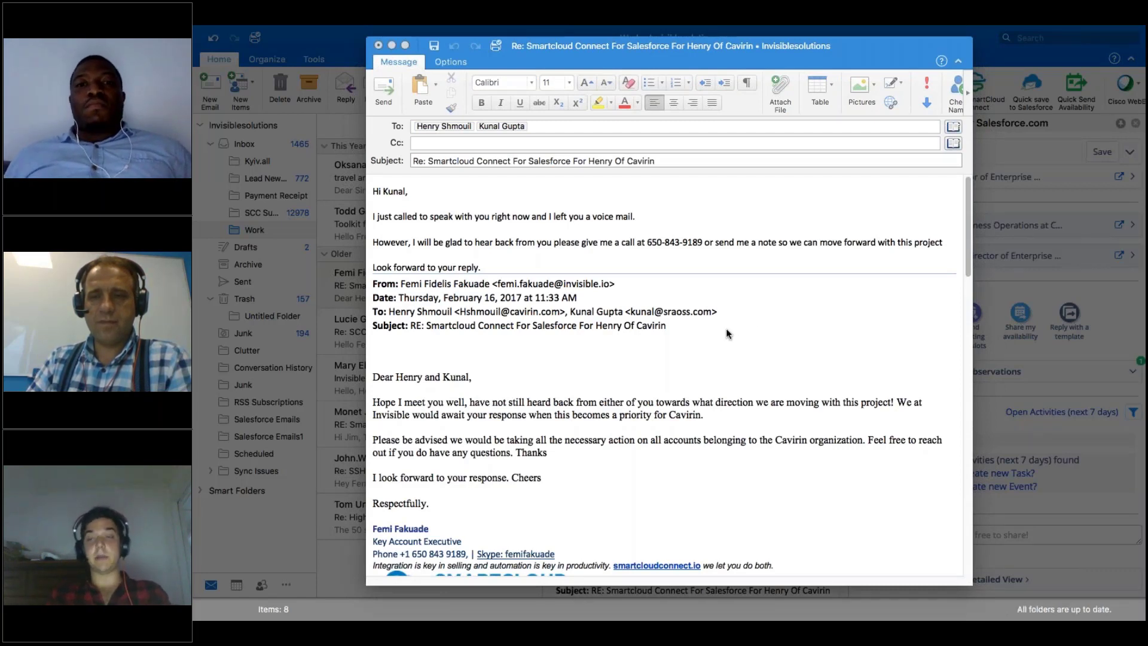
pyautogui.click(704, 293)
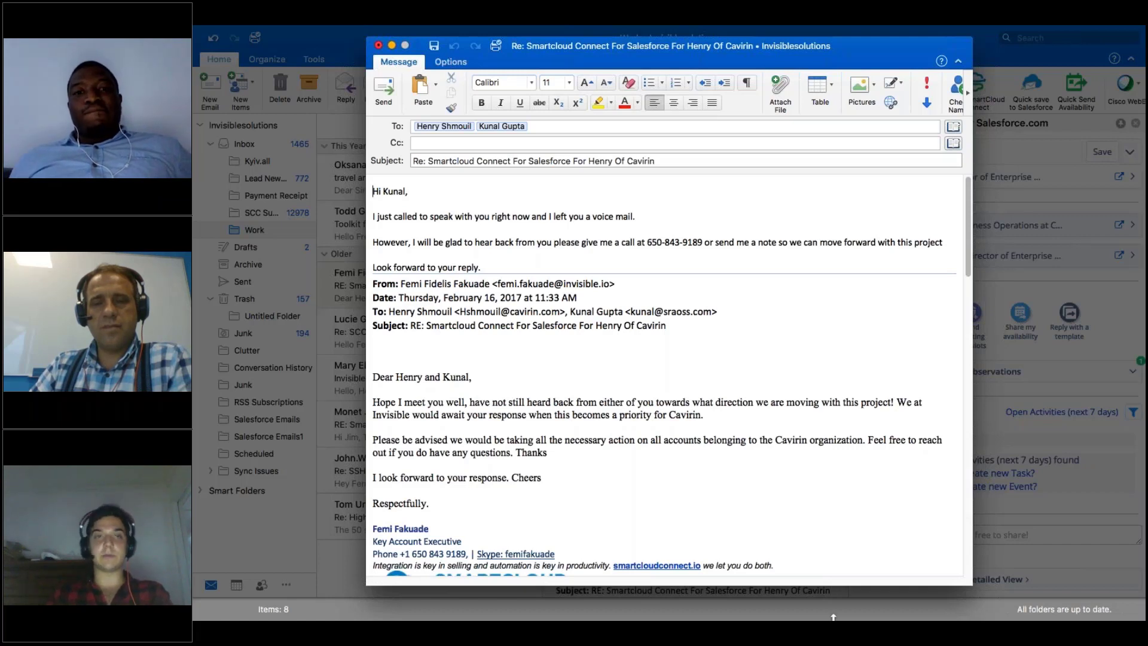
# Switch to Outlook on the web and open the "Salesforce <-> Email Integration for Mingle Analytics" conversation in the Demo folder.
pyautogui.moveTo(850, 613)
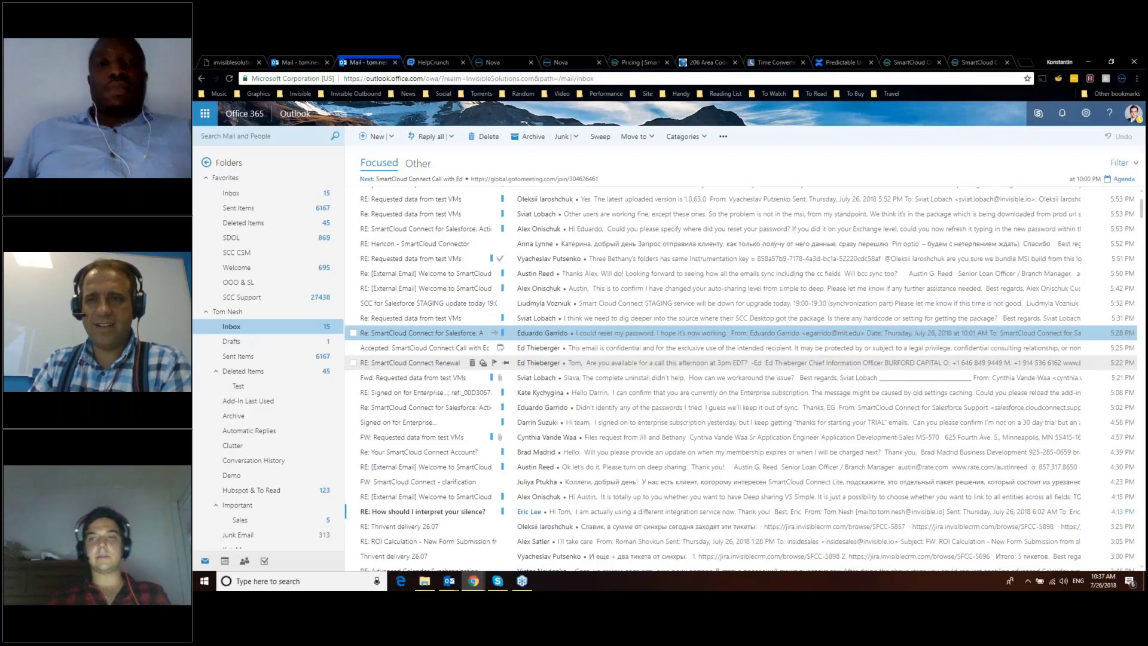
pyautogui.scroll(-1, 239, 423)
pyautogui.click(232, 425)
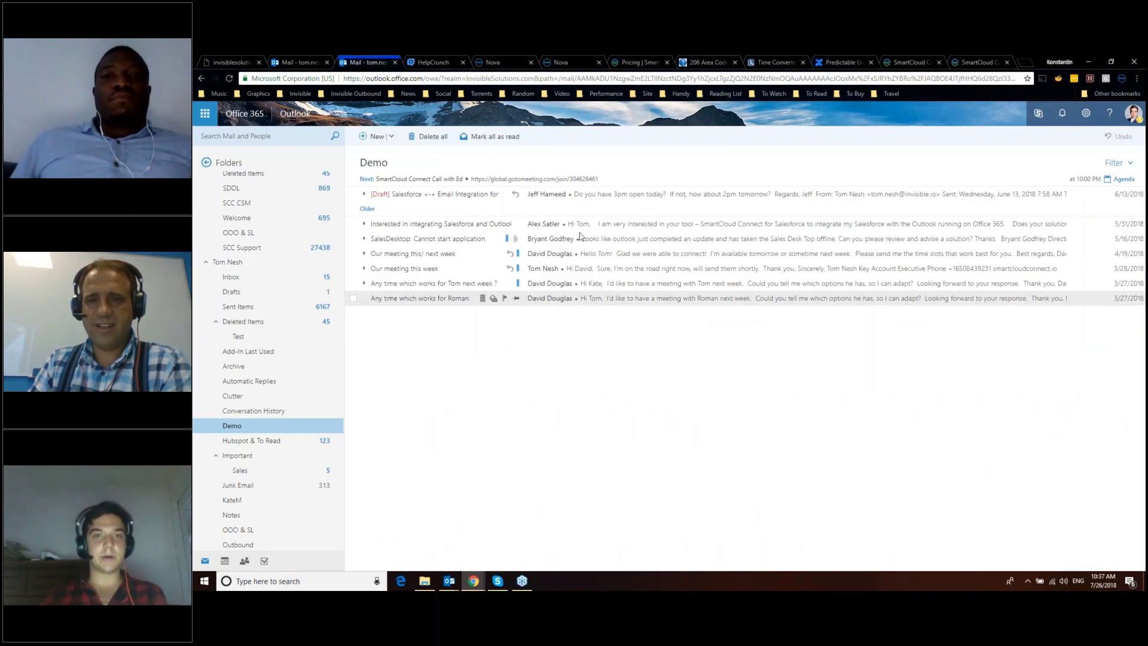
pyautogui.click(686, 194)
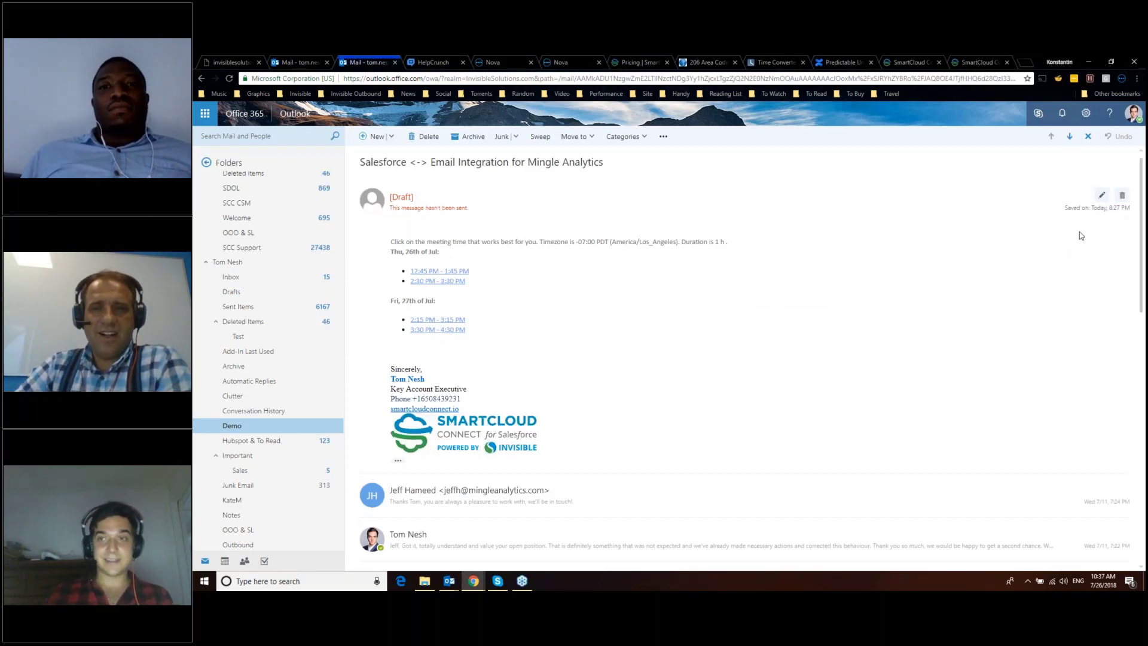
# Show the SmartCloud Connect side panel for this conversation and look through the Mingle Analytics account and its contact records.
pyautogui.click(1102, 226)
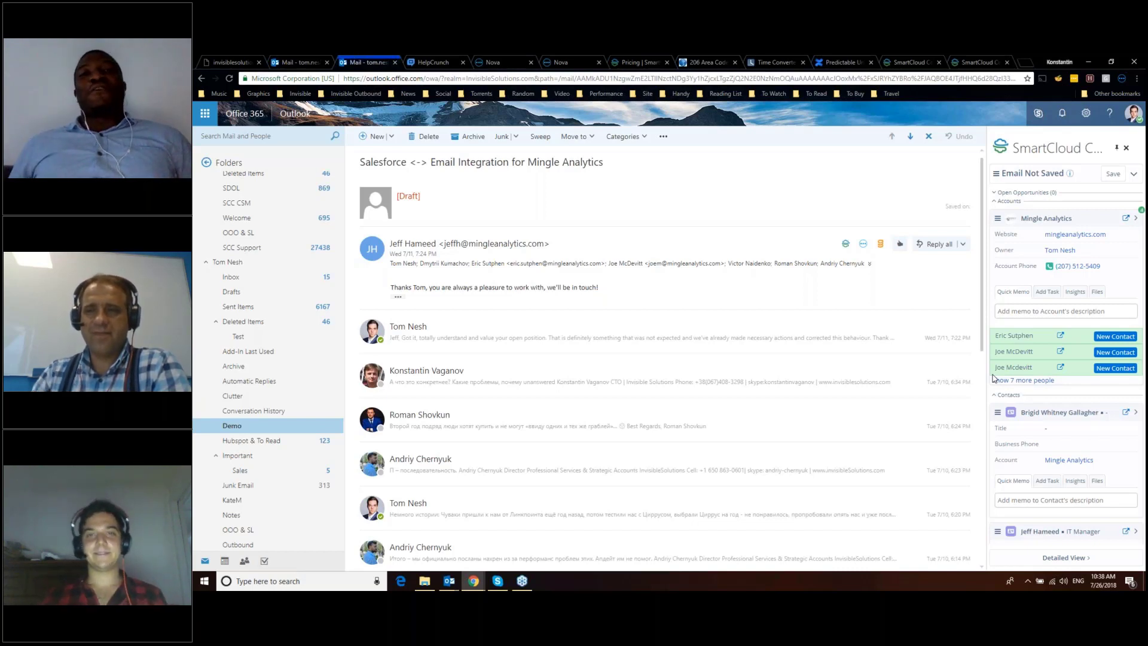
pyautogui.scroll(-2, 1033, 392)
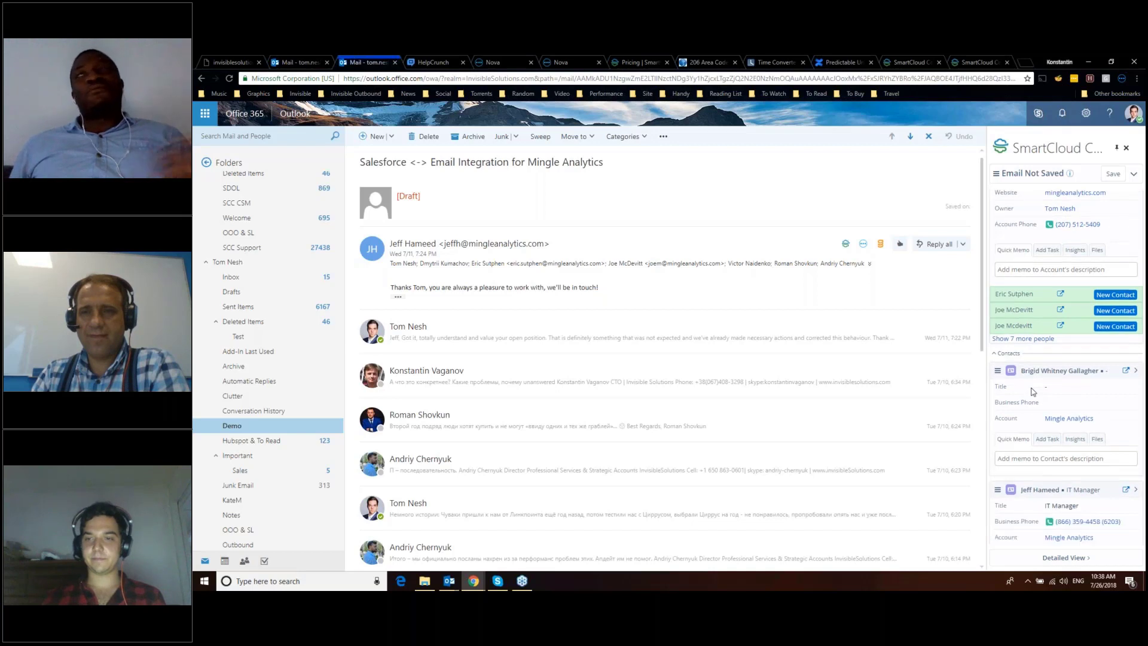
pyautogui.scroll(2, 1066, 366)
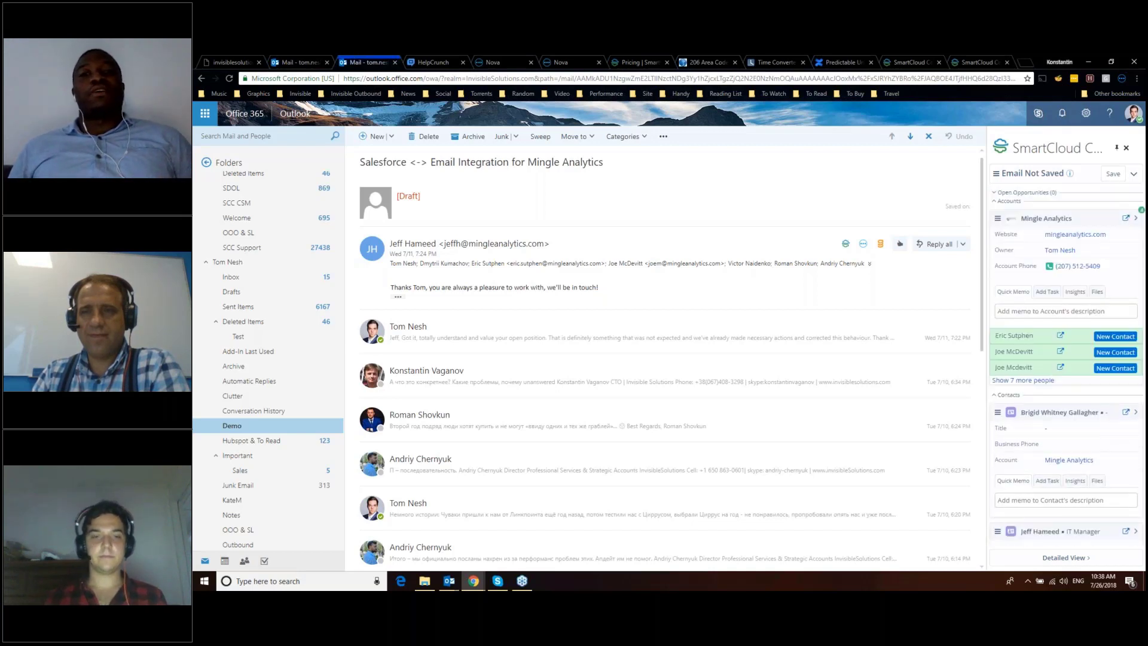